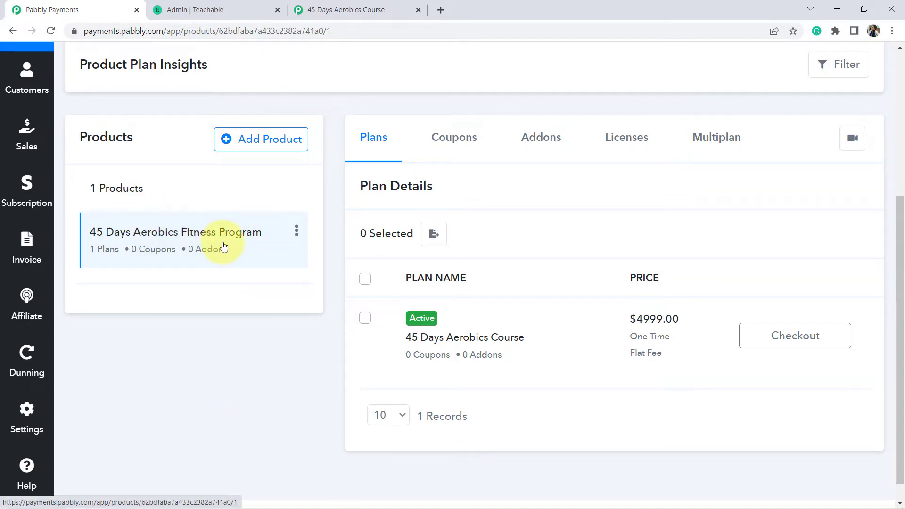
- Open the Secure Checkout page for the 45 Days Aerobics Course plan ($4999.00 one-time)
click(814, 336)
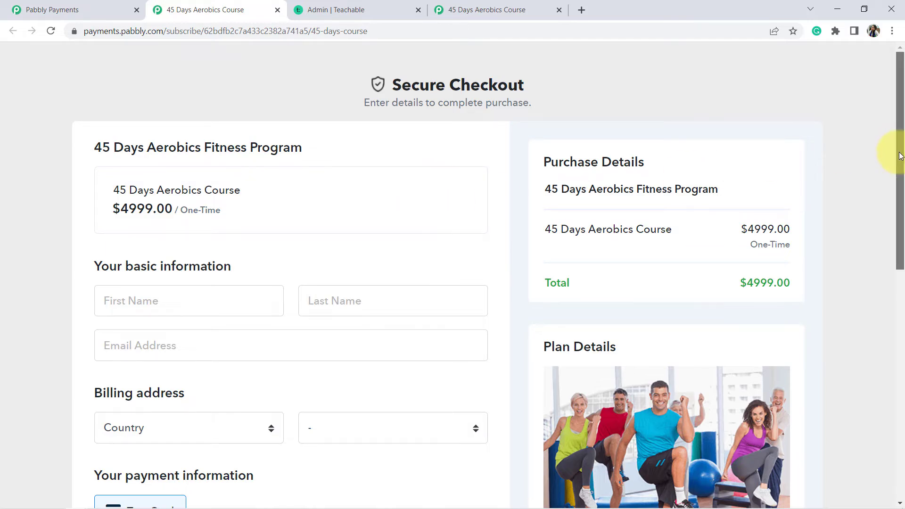
scroll(885, 292, down, 8)
scroll(886, 292, up, 8)
scroll(894, 125, down, 8)
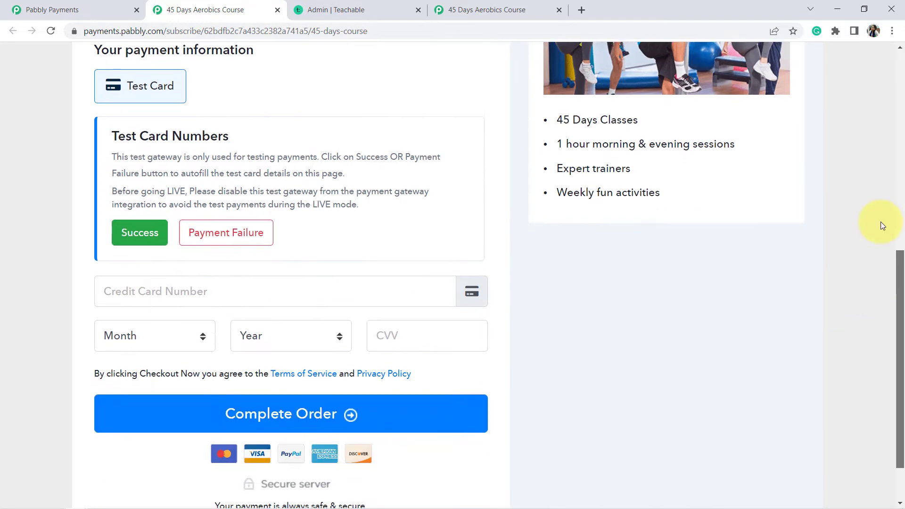
scroll(883, 222, up, 8)
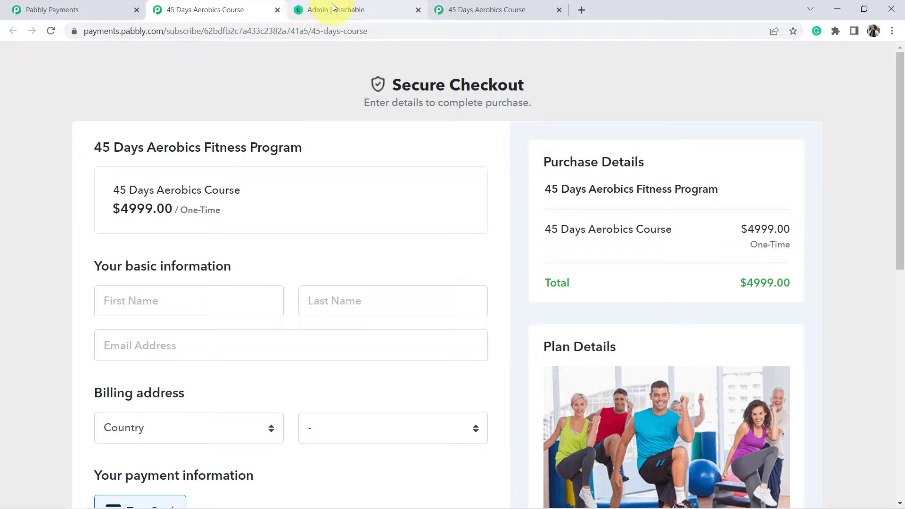
- Show the 4 students enrolled in Teachable's 45 Days Aerobics Fitness Program course
click(333, 9)
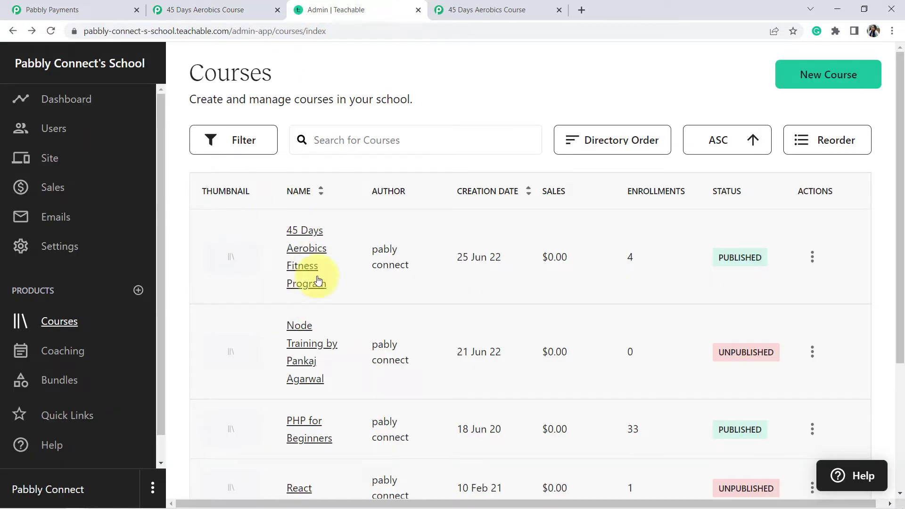
click(299, 257)
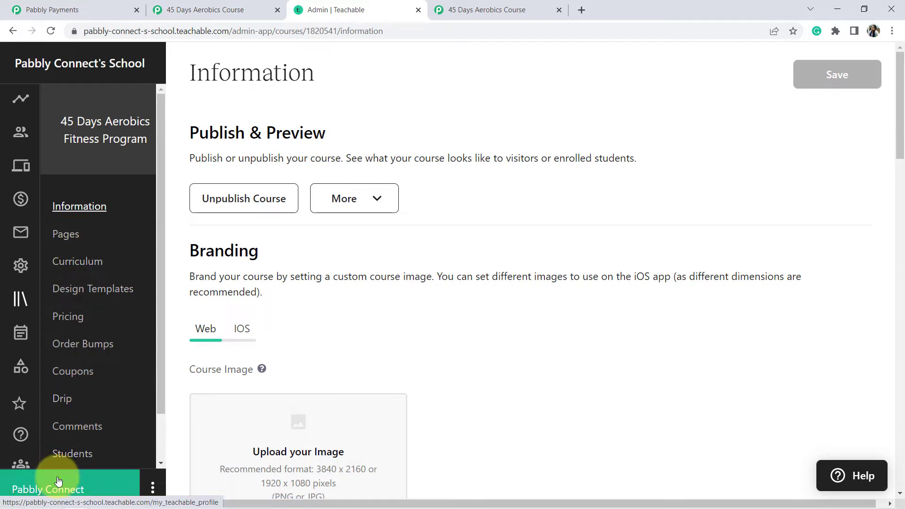
click(72, 457)
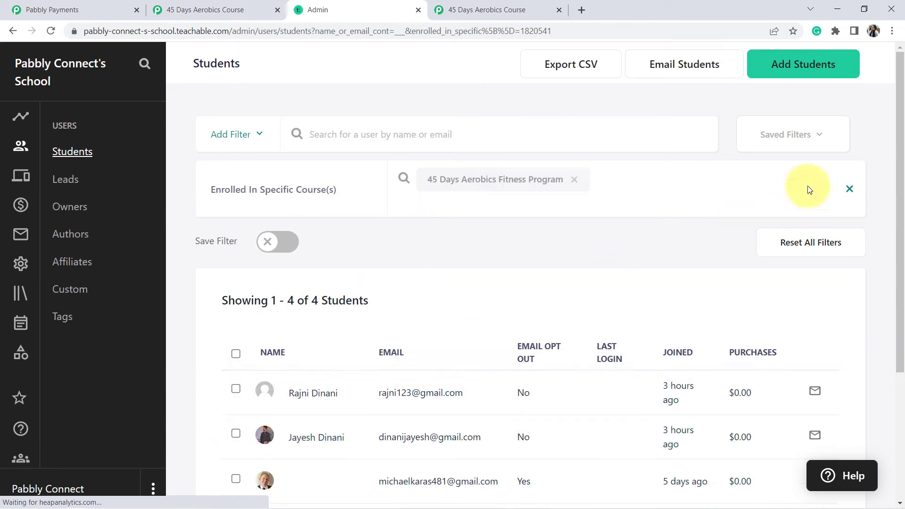
drag(901, 161, 891, 219)
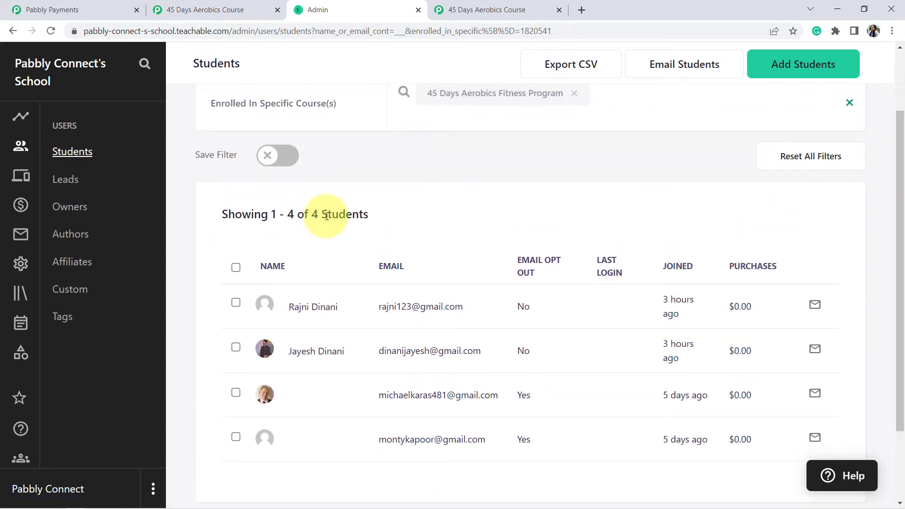
drag(318, 214, 352, 214)
- Enter the buyer's first name, last name and e-mail on the checkout form
click(201, 7)
click(127, 298)
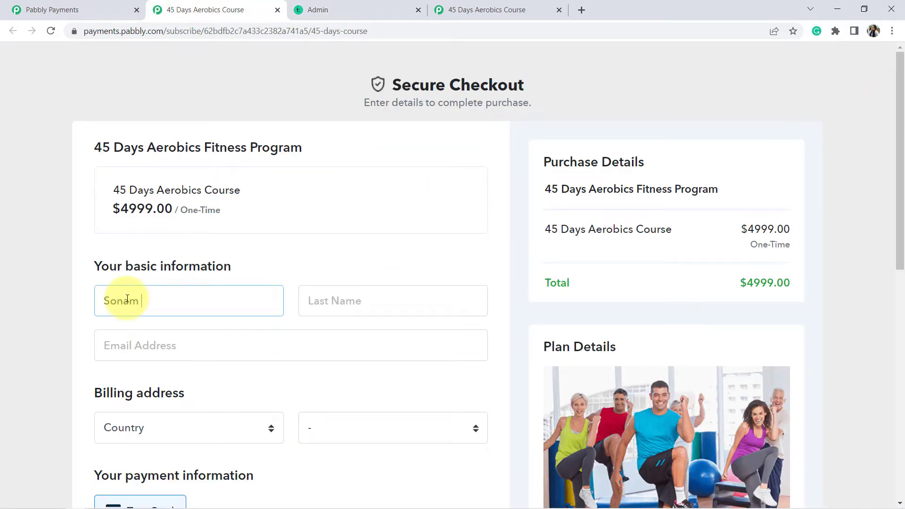
key(Tab)
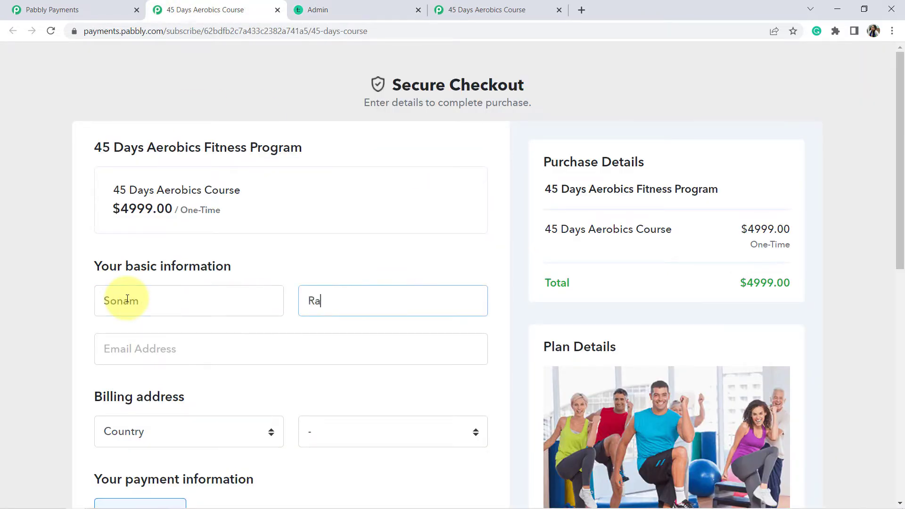
click(117, 357)
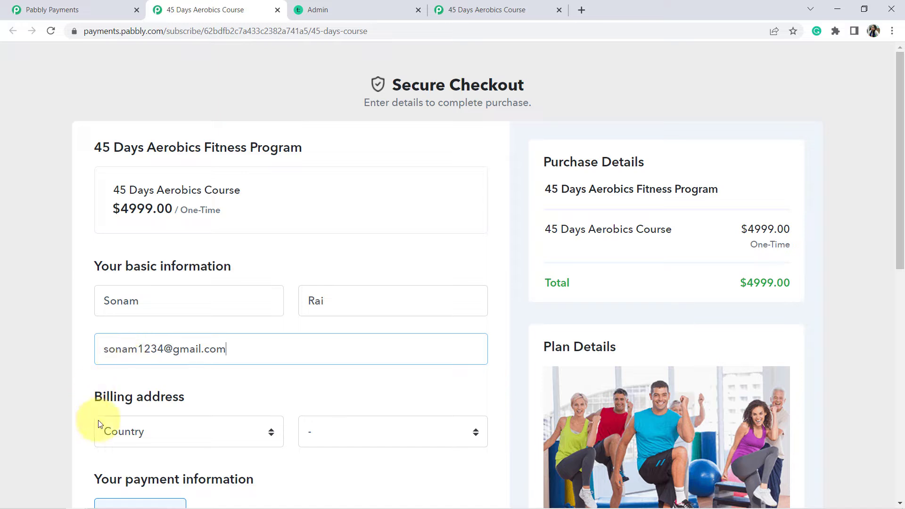
- Set the billing country to India and the state to Madhya Pradesh
click(119, 428)
text(india)
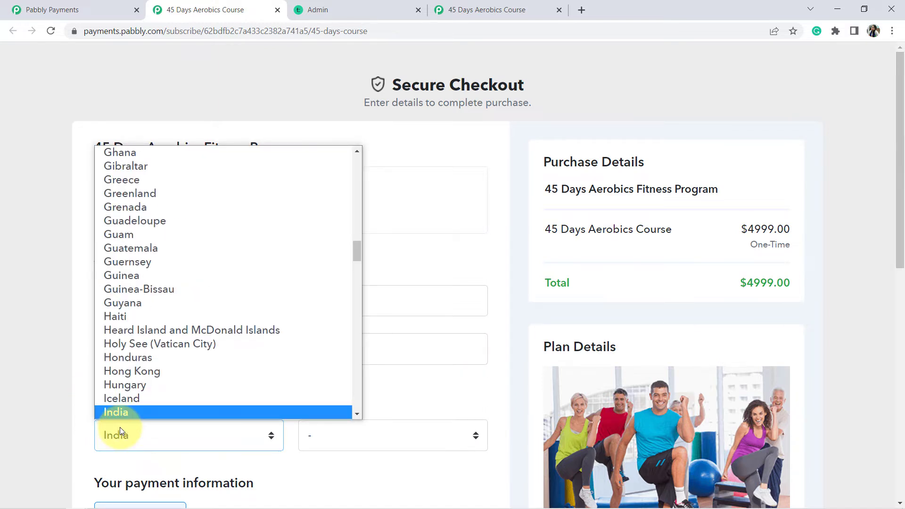
click(121, 416)
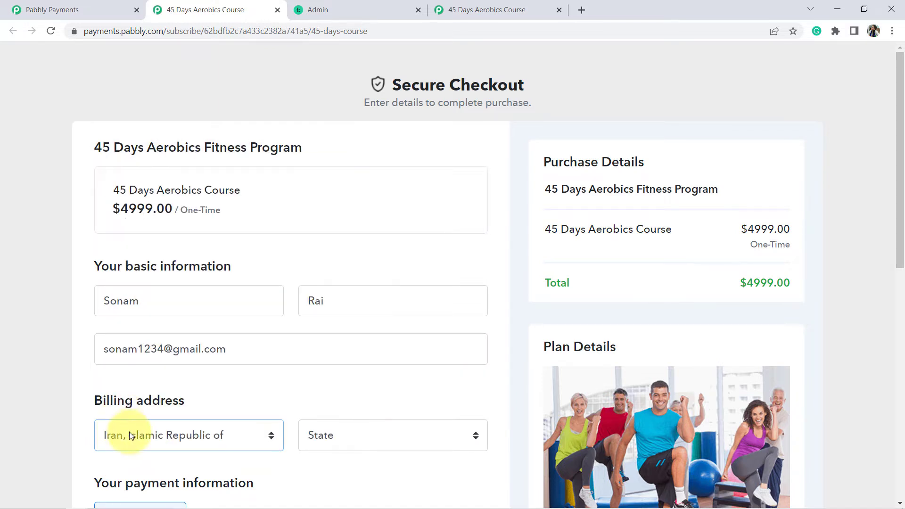
click(129, 433)
text(india)
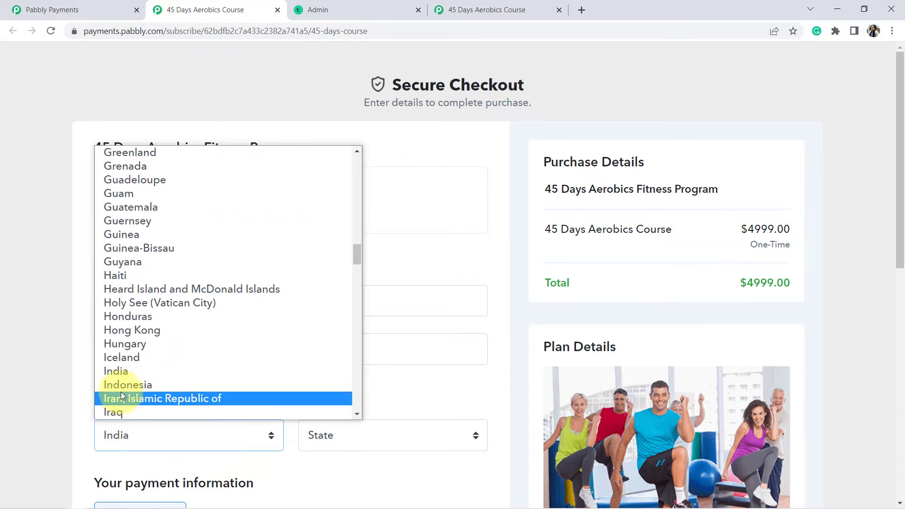
click(117, 373)
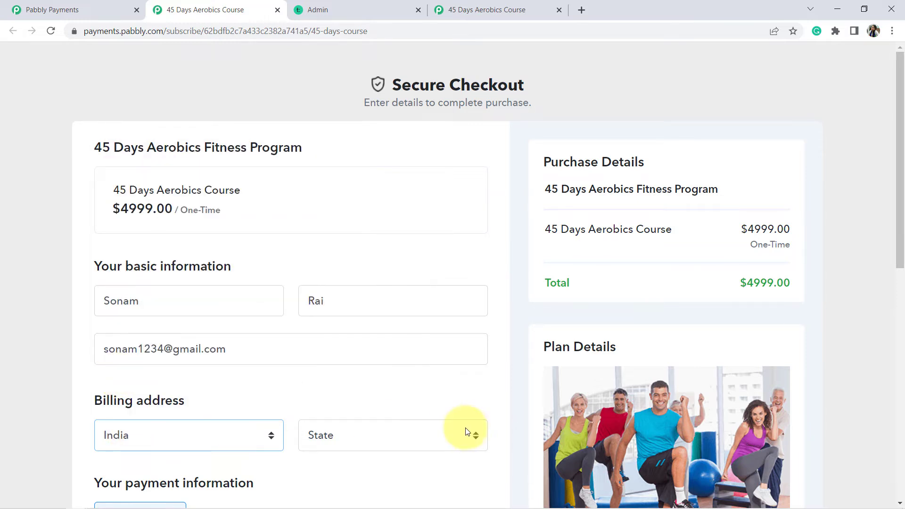
click(434, 432)
text(m)
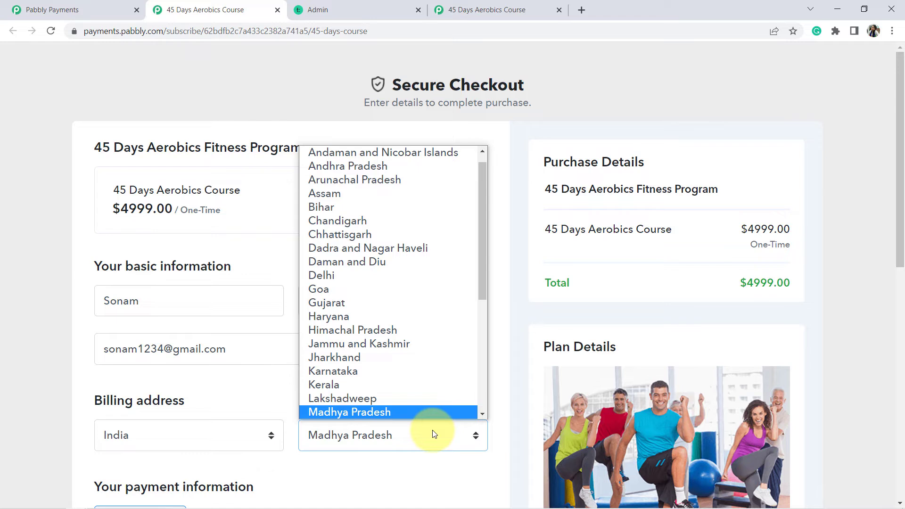
scroll(405, 415, down, 1)
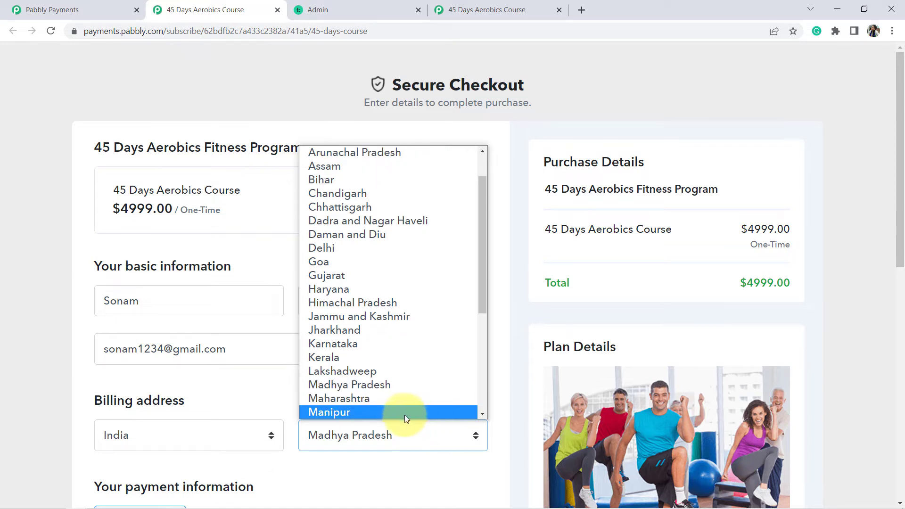
click(369, 434)
scroll(61, 386, down, 3)
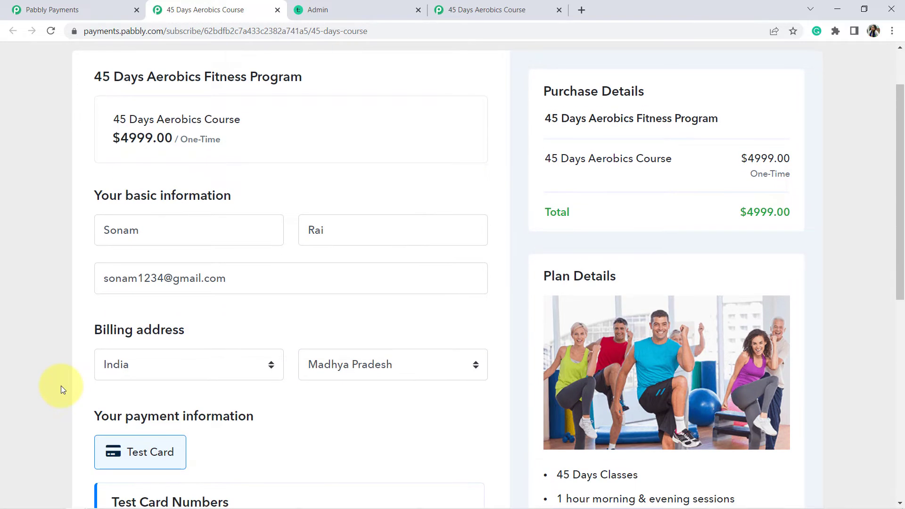
scroll(61, 386, down, 4)
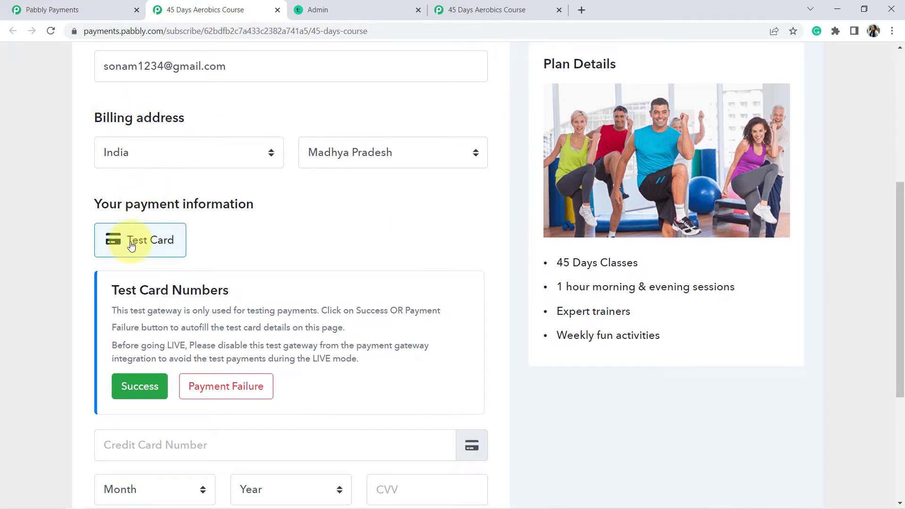
- Autofill the successful test card details and complete the order
click(137, 386)
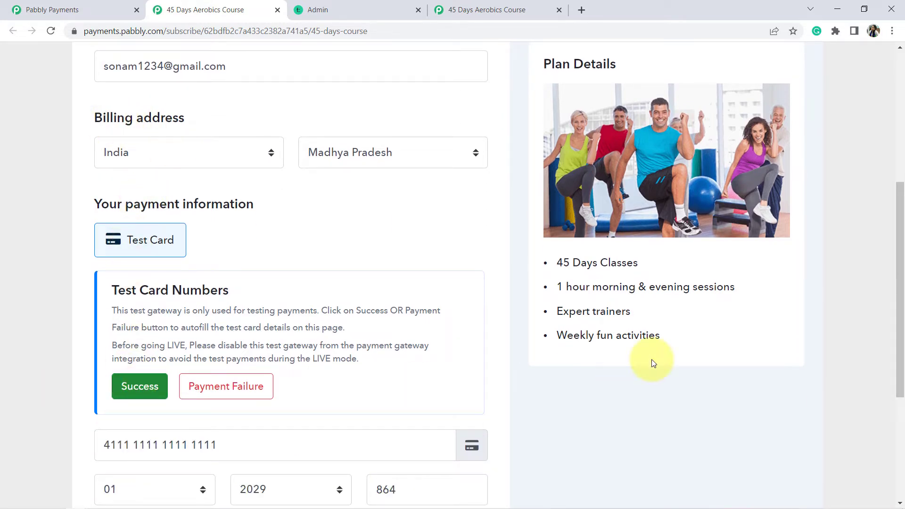
drag(898, 298, 901, 370)
click(281, 409)
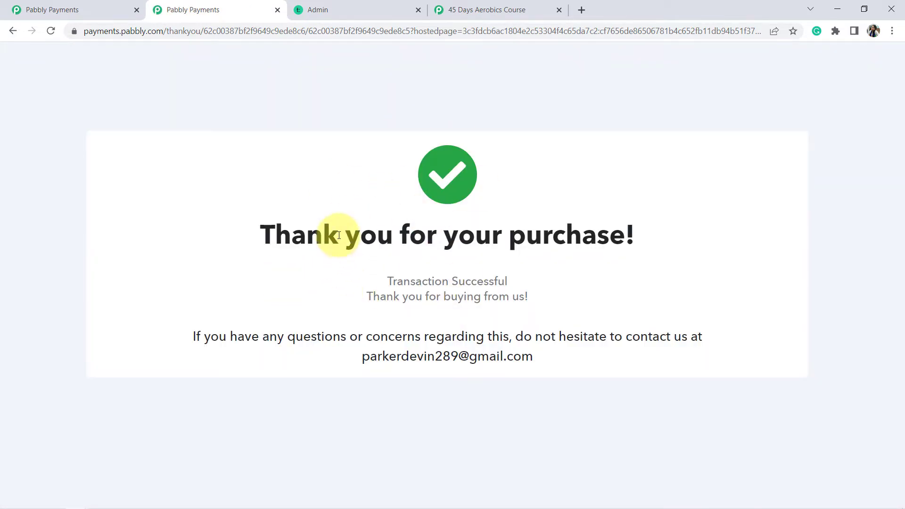
drag(339, 235, 431, 325)
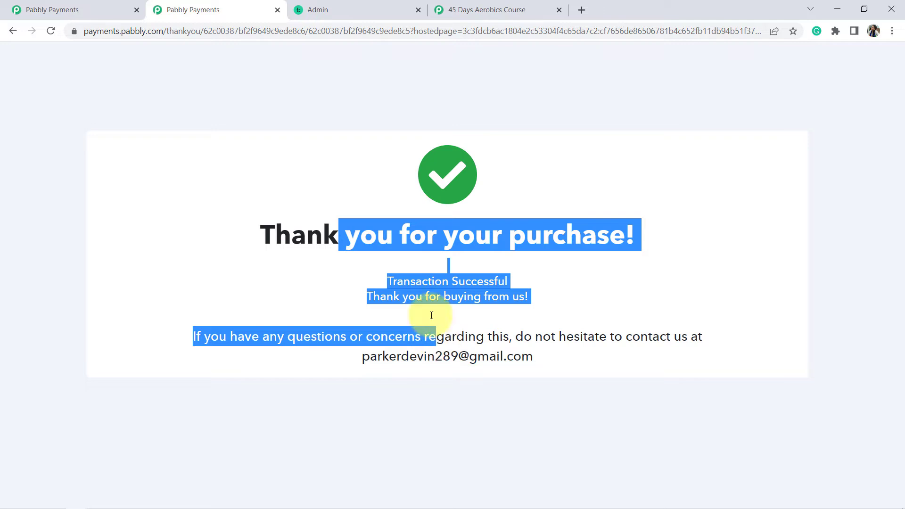
- Reload Teachable's course Students page and confirm it now lists 5 students, including the new buyer
click(321, 6)
click(300, 33)
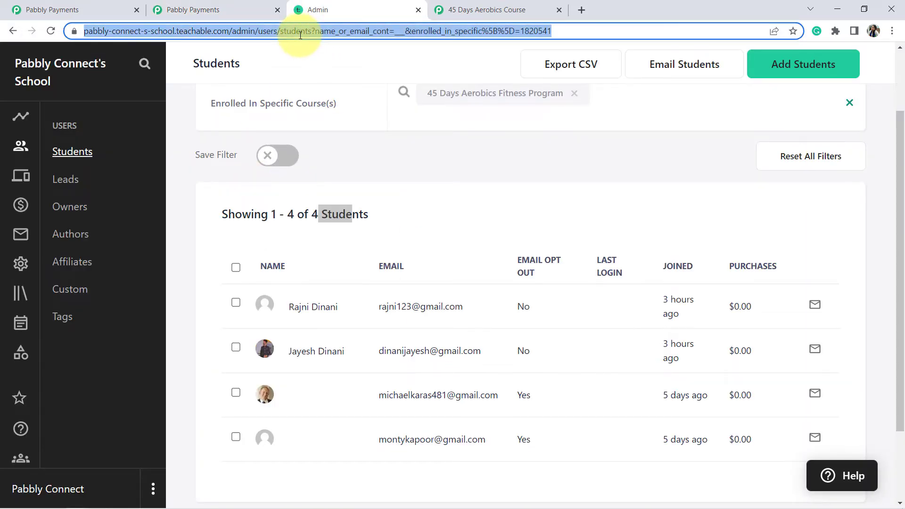
key(Return)
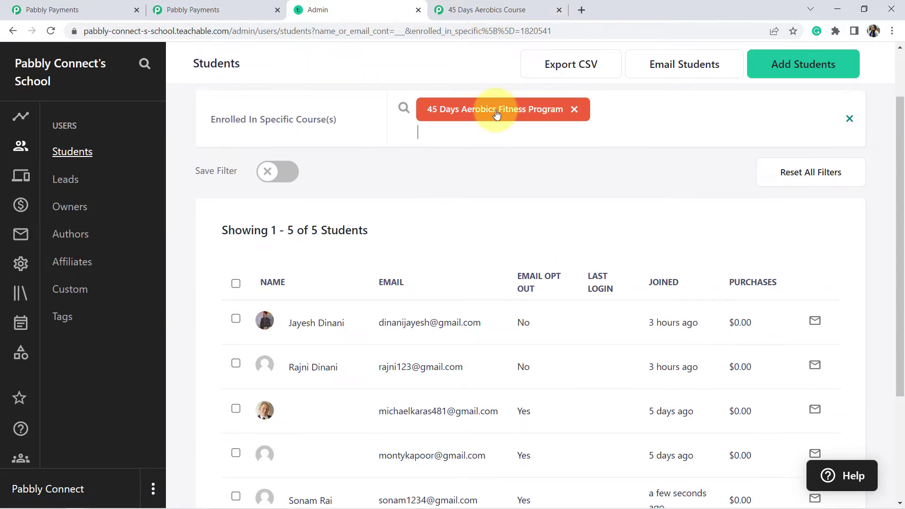
drag(900, 160, 895, 217)
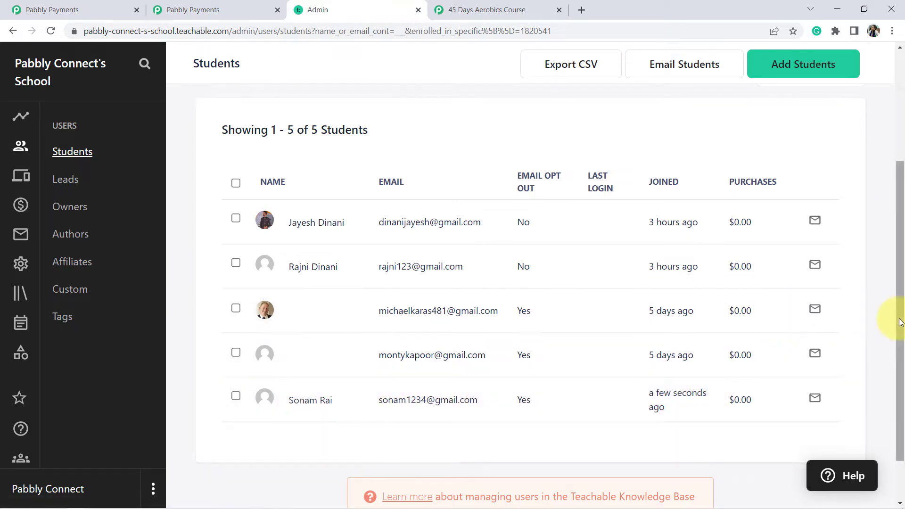
drag(891, 317, 891, 203)
click(461, 192)
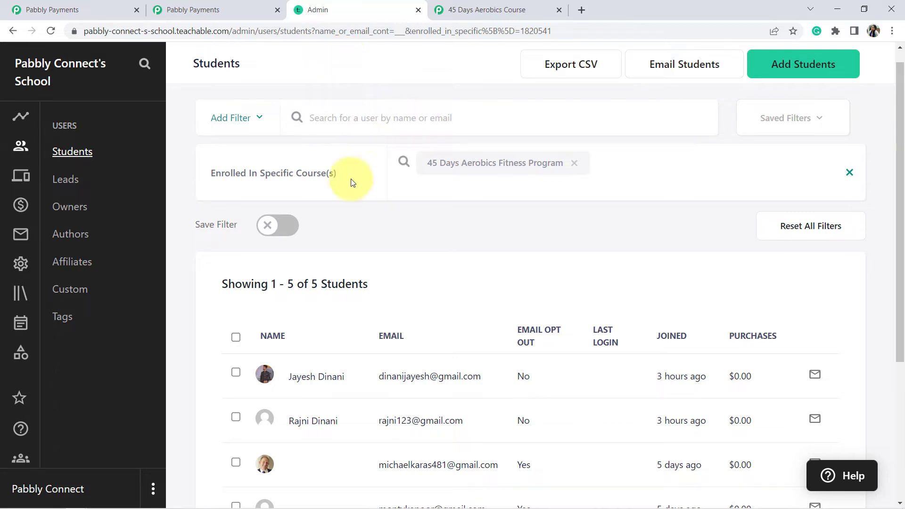
click(202, 9)
click(96, 10)
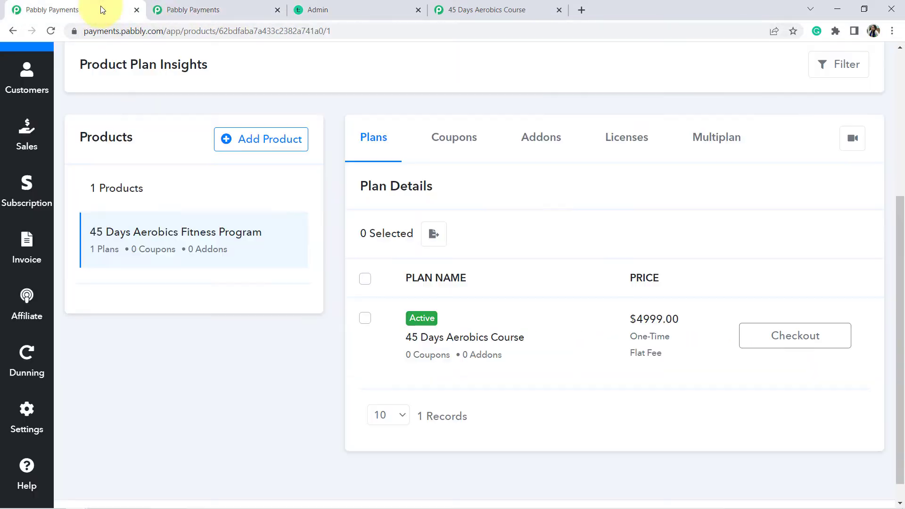
click(379, 5)
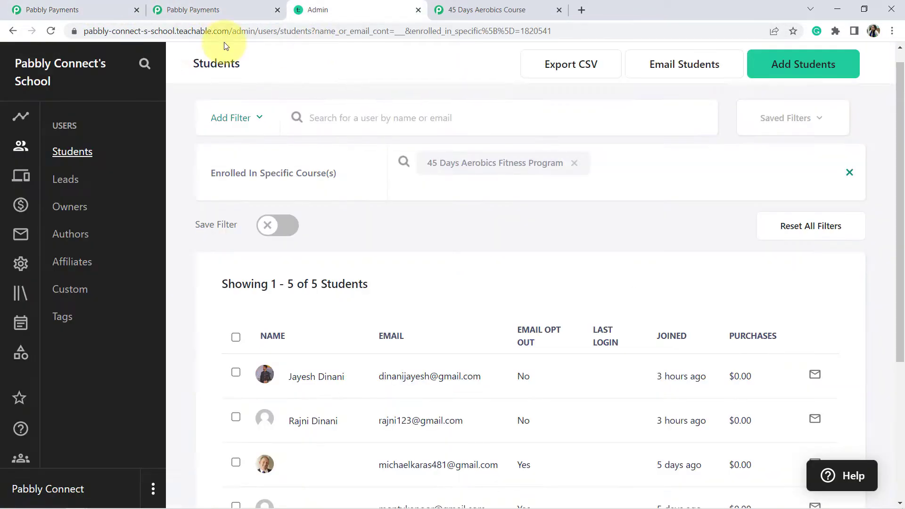
double_click(192, 31)
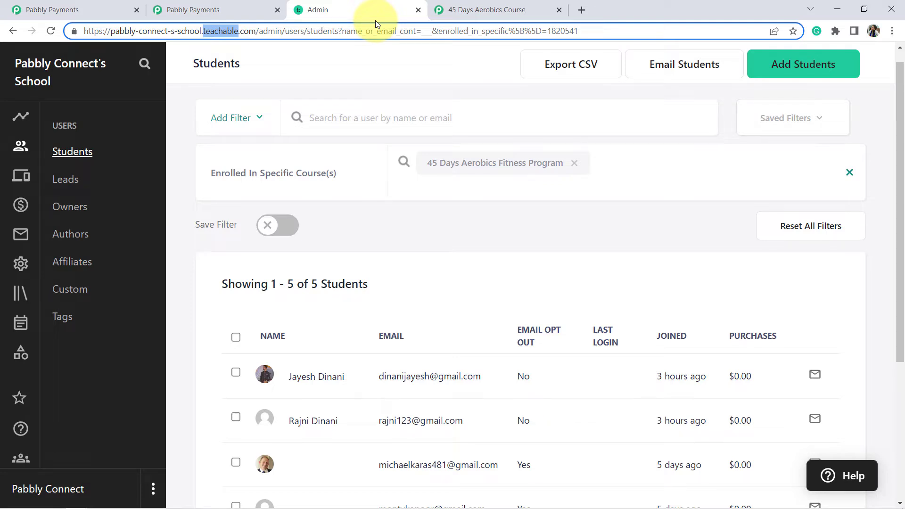
- Go to pabbly.com/connect in a new window and sign in to the Pabbly account
key(ctrl+n)
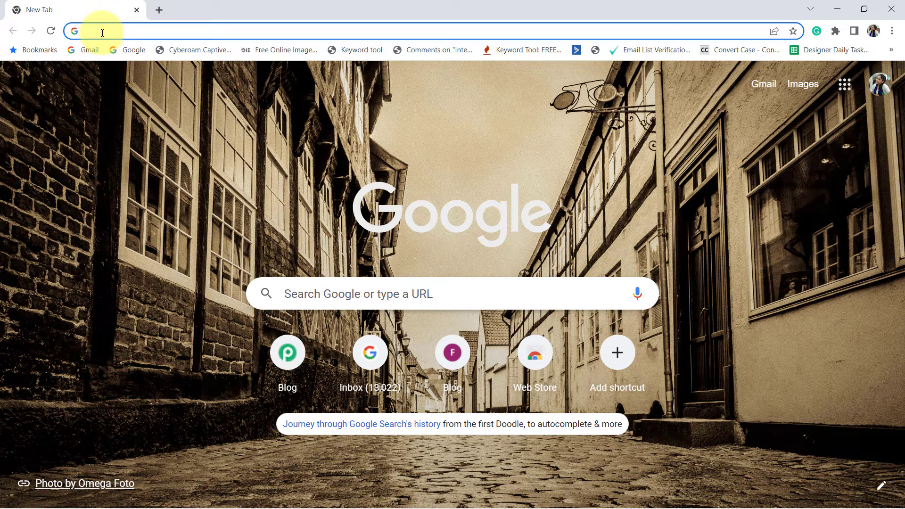
text(pabbly)
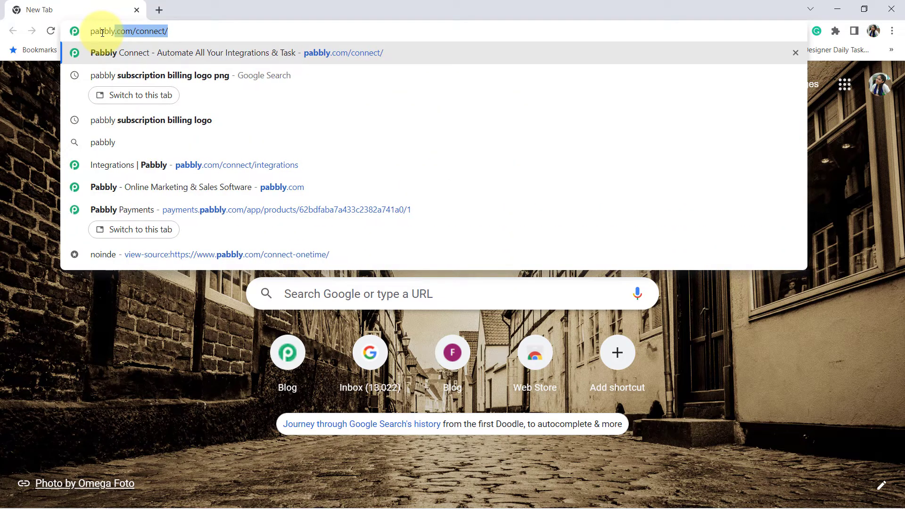
text(.com)
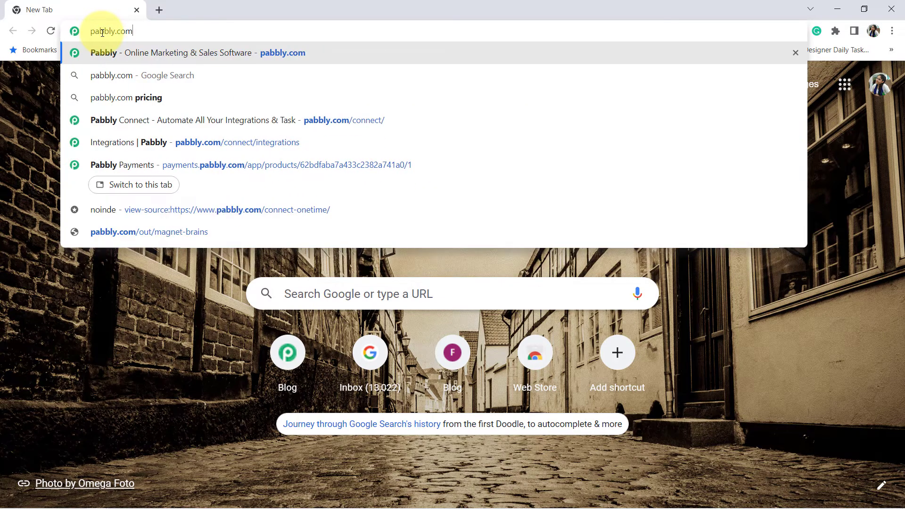
text(/connect)
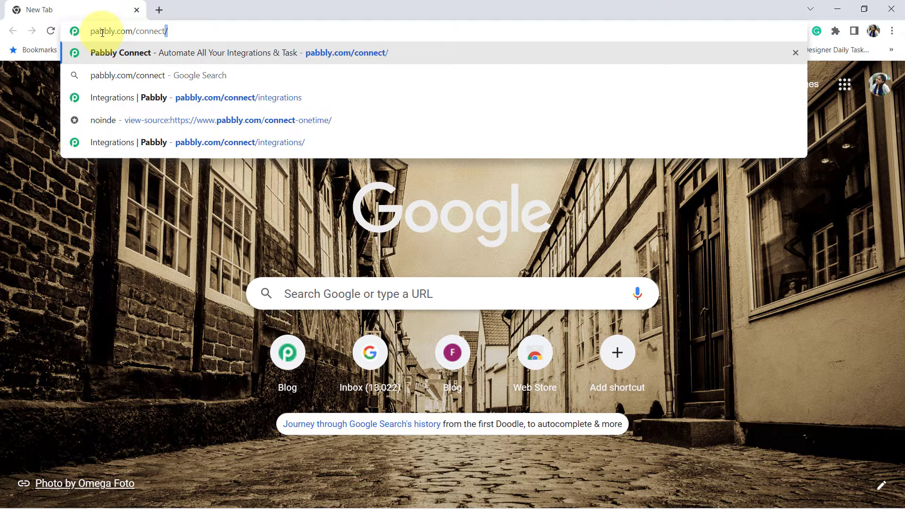
key(Return)
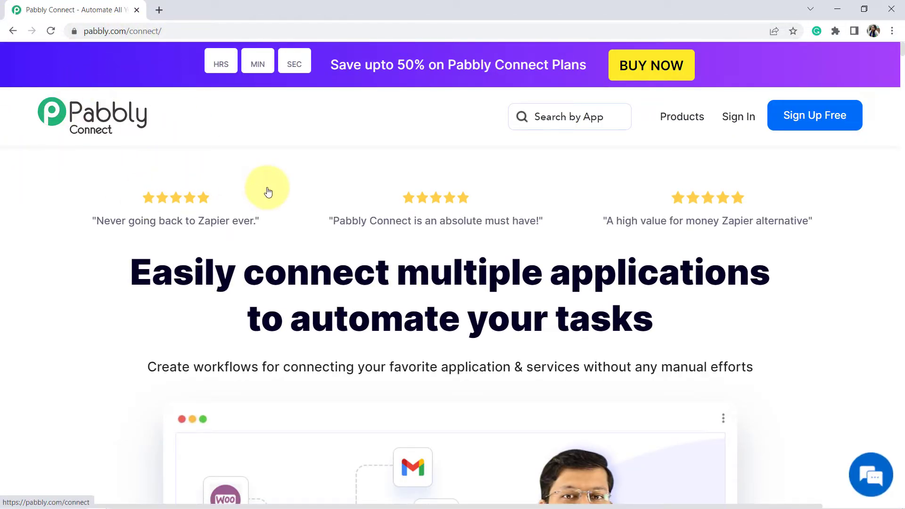
click(730, 119)
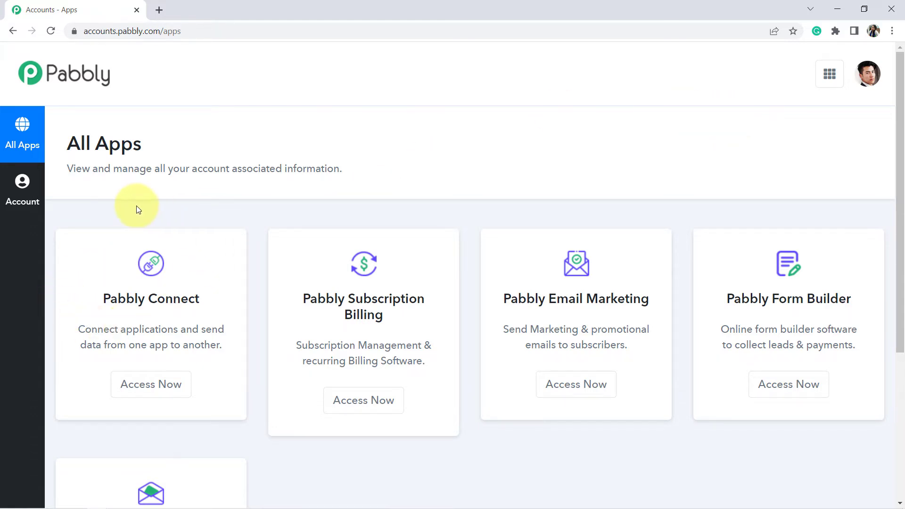
- Create a Pabbly Connect workflow named 'Automate the Student Enrollment Process'
click(146, 380)
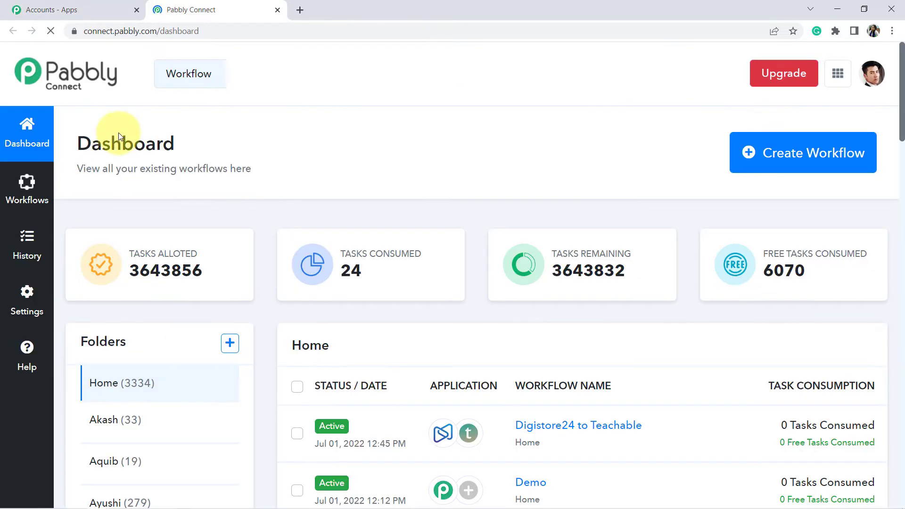
double_click(117, 139)
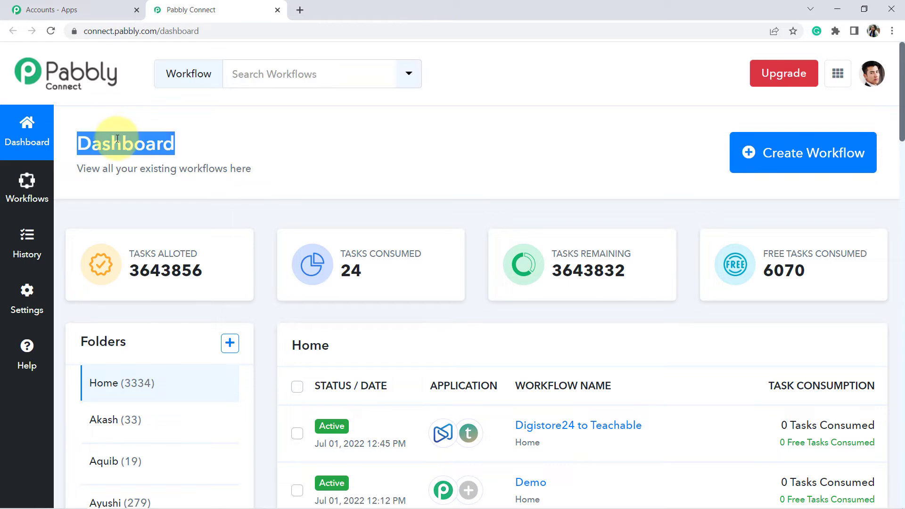
click(151, 144)
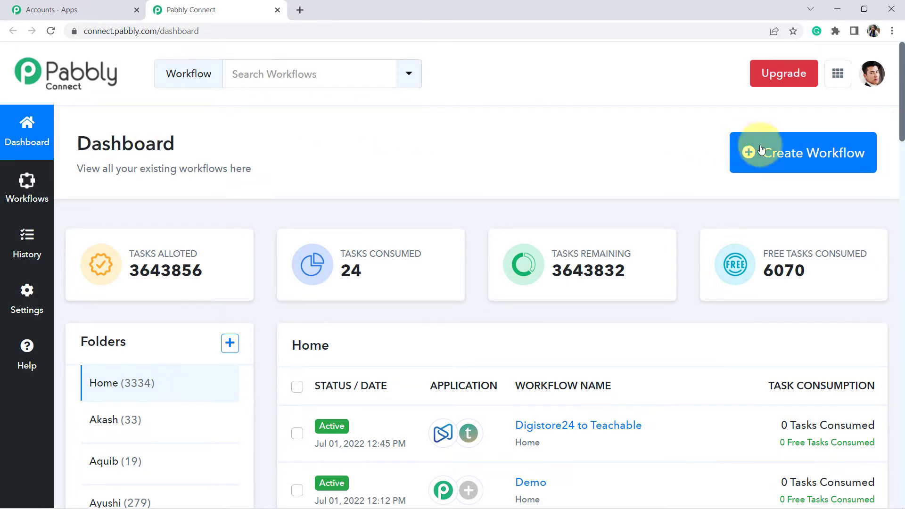
click(779, 161)
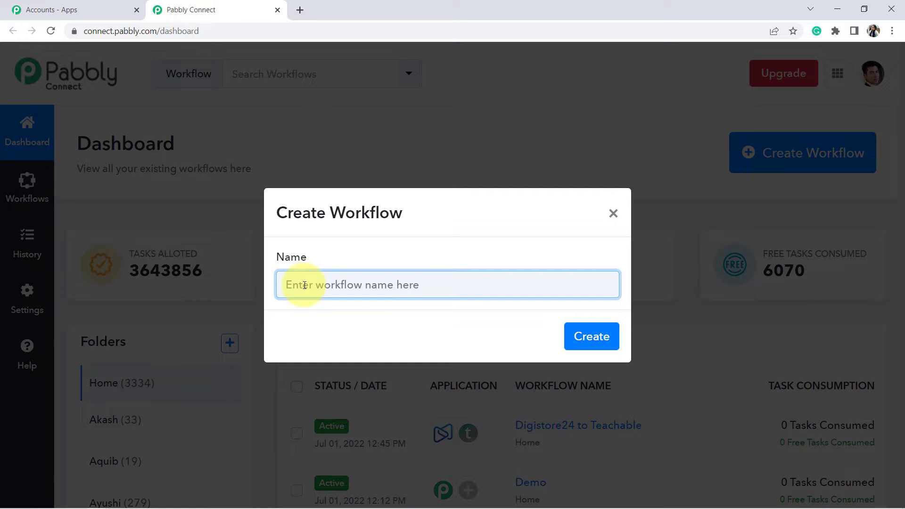
text(Au)
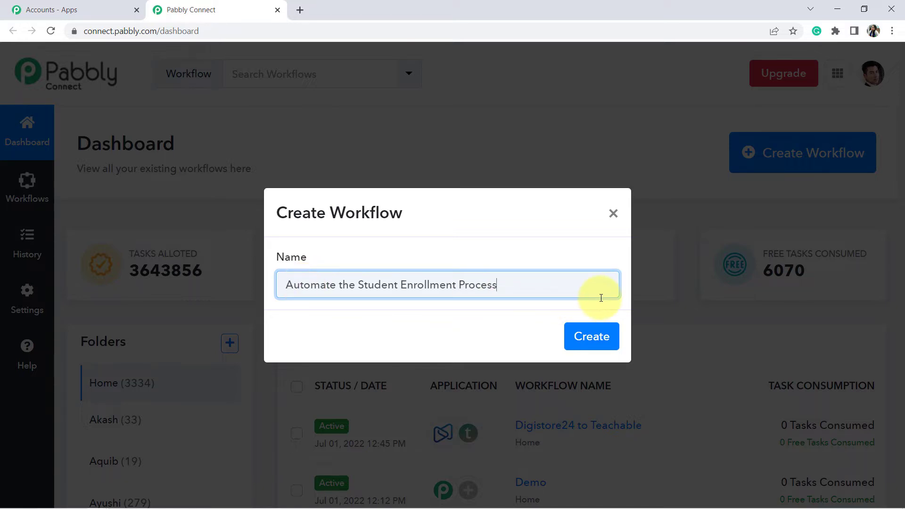
click(590, 338)
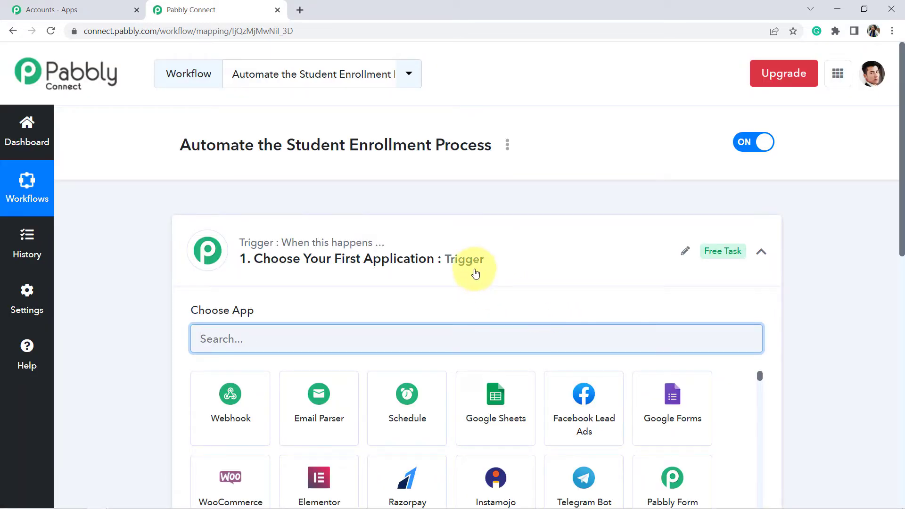
- Choose Pabbly Subscription Billing as the workflow's trigger app
click(464, 262)
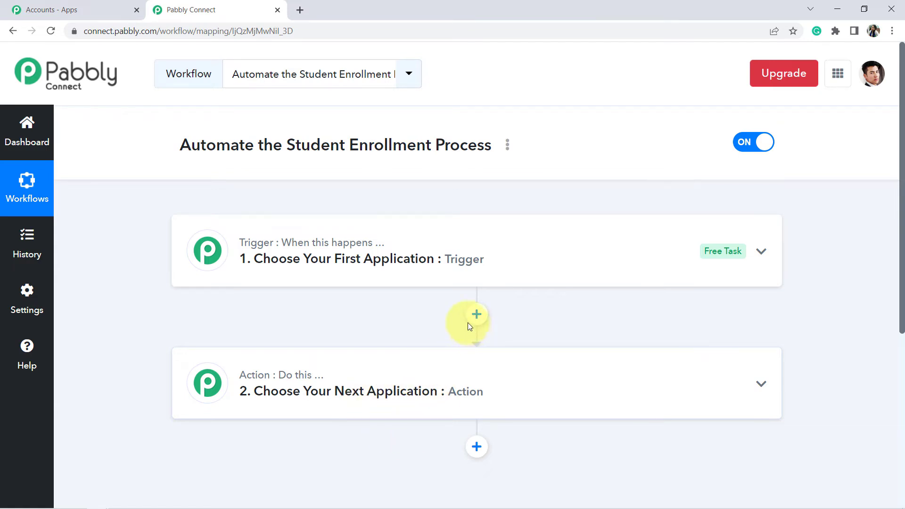
click(414, 257)
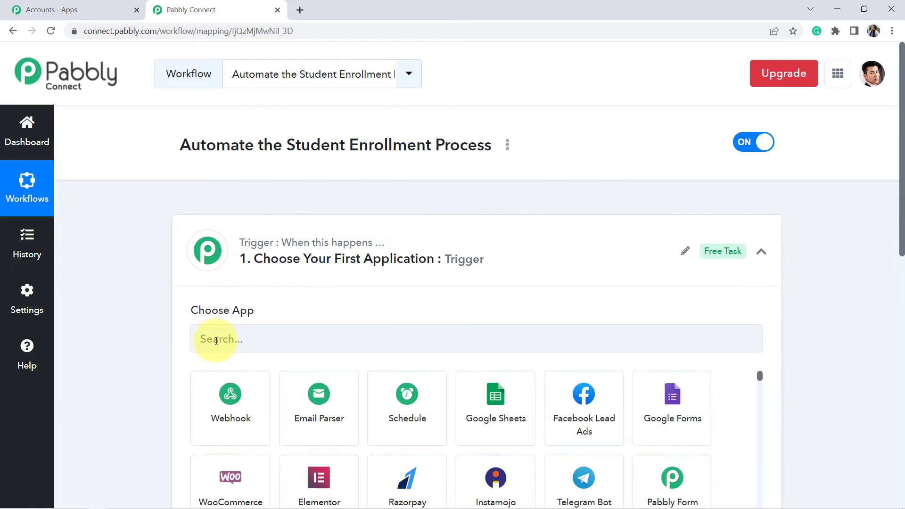
click(220, 340)
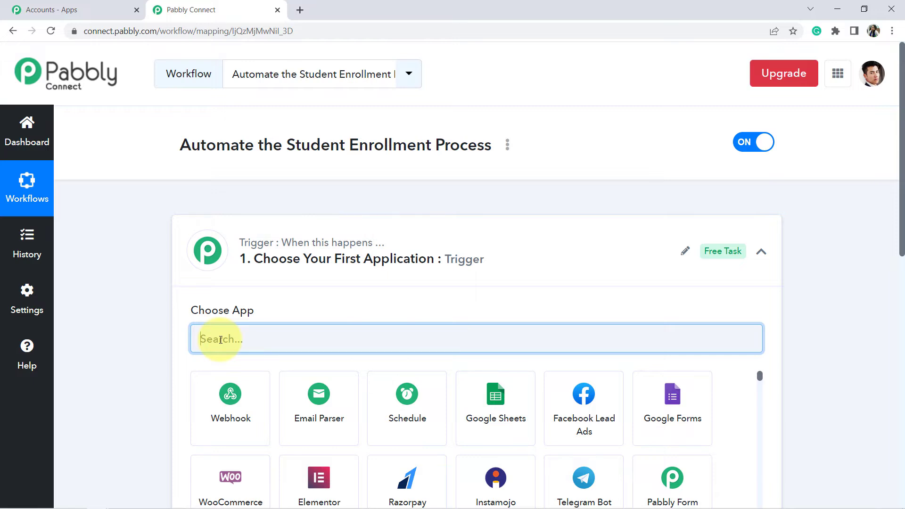
text(pabbly)
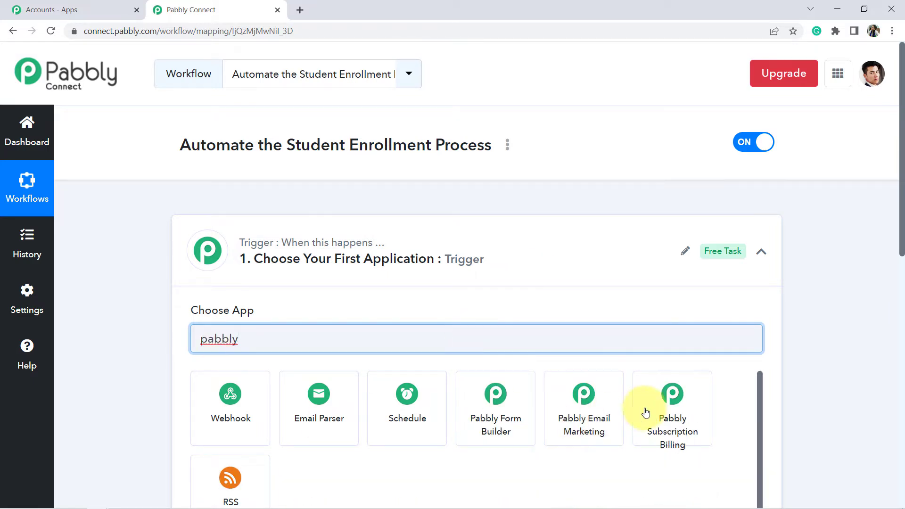
click(674, 412)
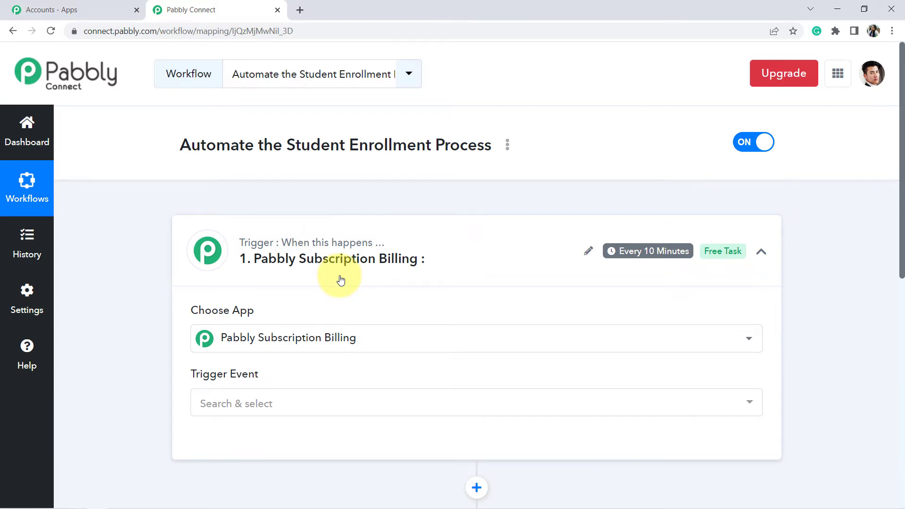
- Set the trigger event to Successful Payment
scroll(902, 179, down, 2)
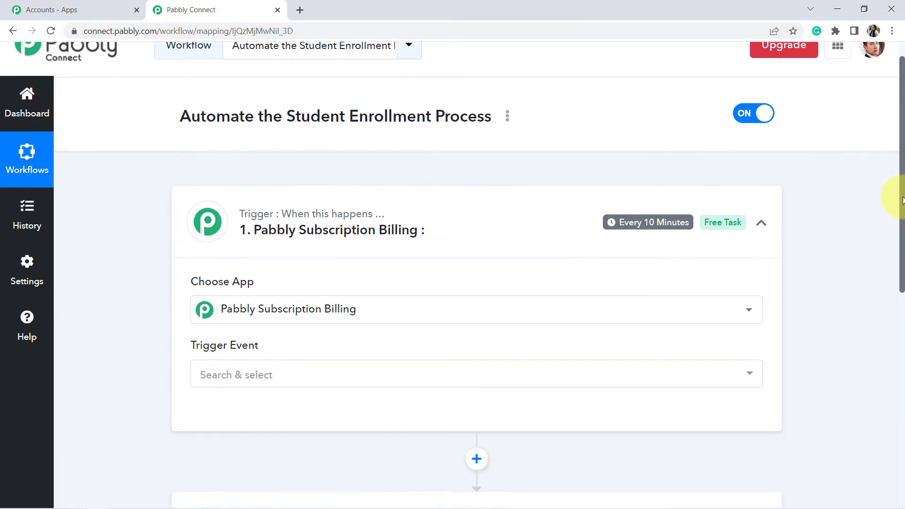
click(254, 324)
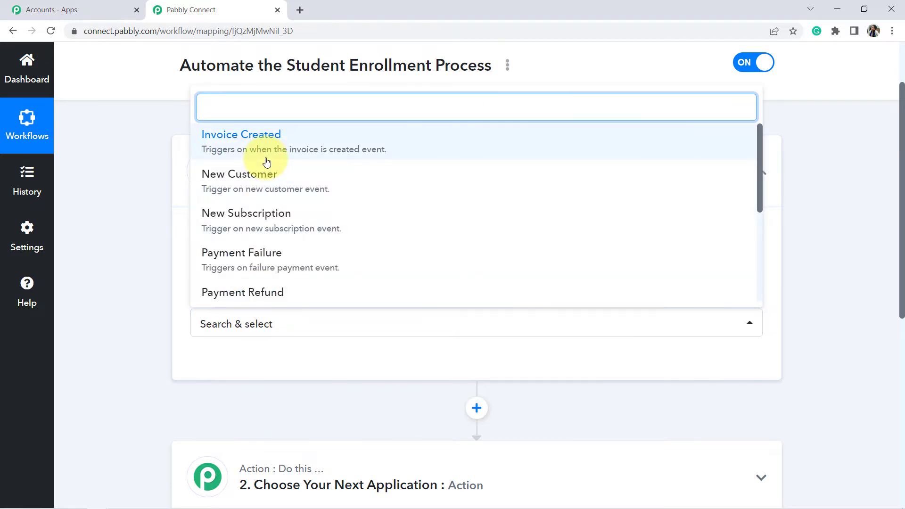
text(pay)
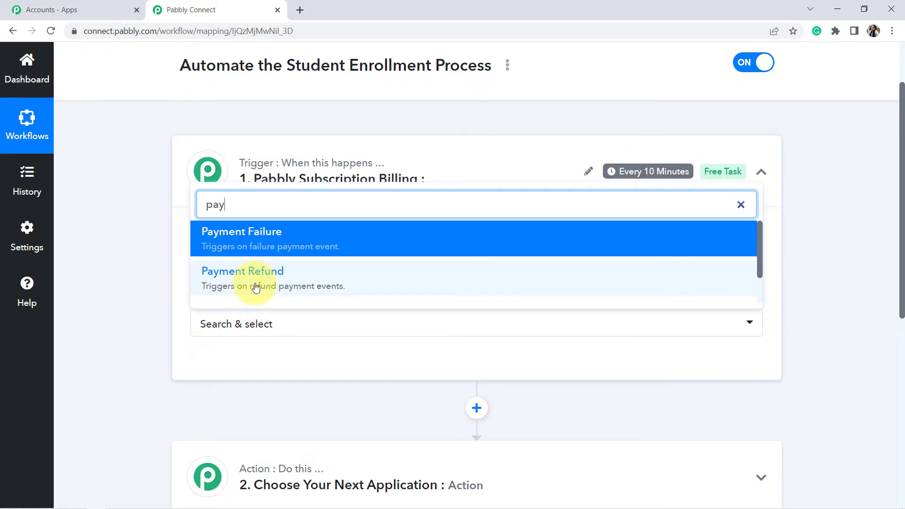
key(BackSpace)
key(BackSpace)
key(BackSpace)
text(su)
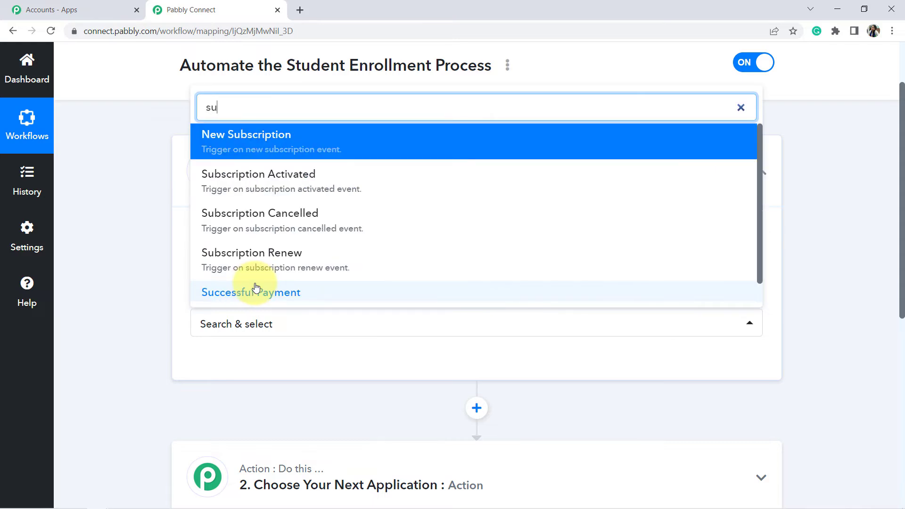
click(256, 288)
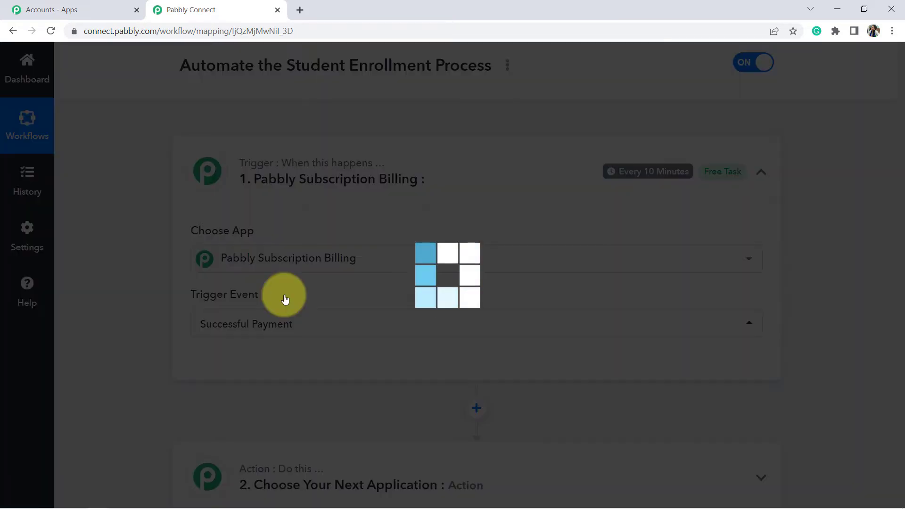
- Read the webhook setup instructions and copy the trigger's webhook URL
drag(901, 197, 898, 263)
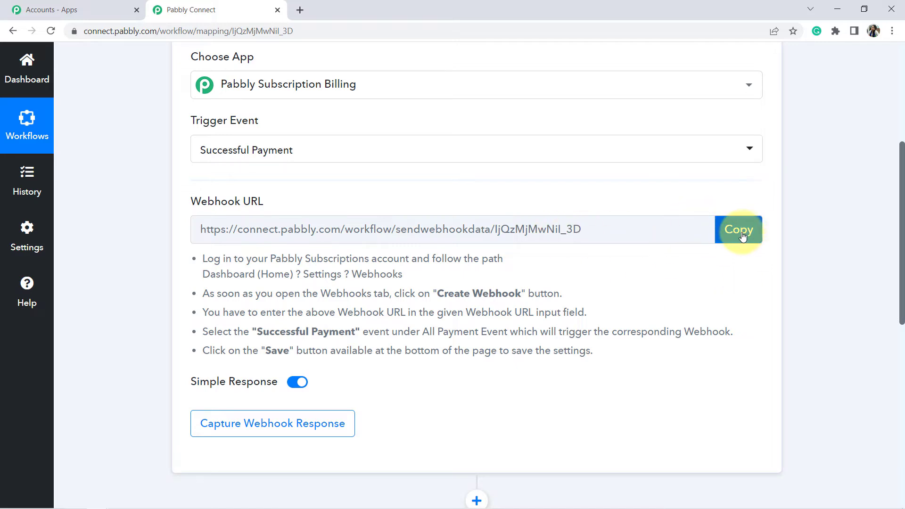
drag(220, 259, 275, 332)
click(271, 313)
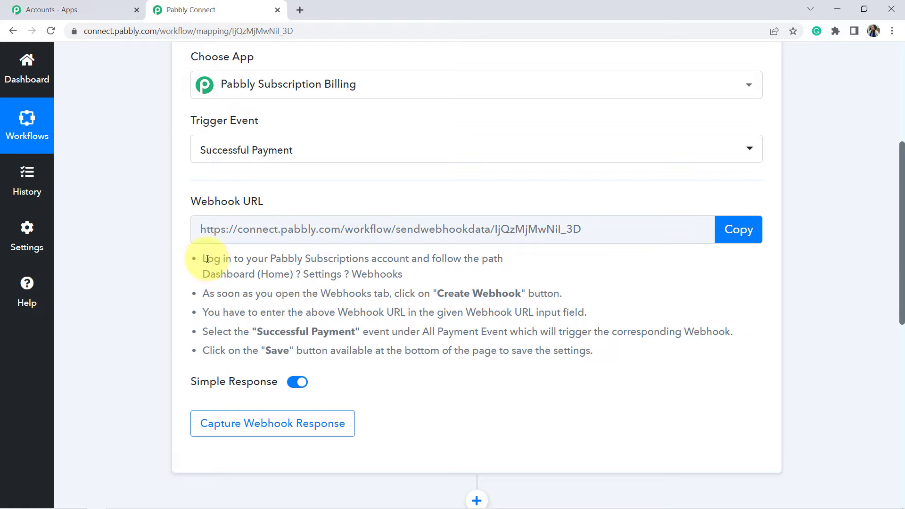
drag(207, 259, 302, 351)
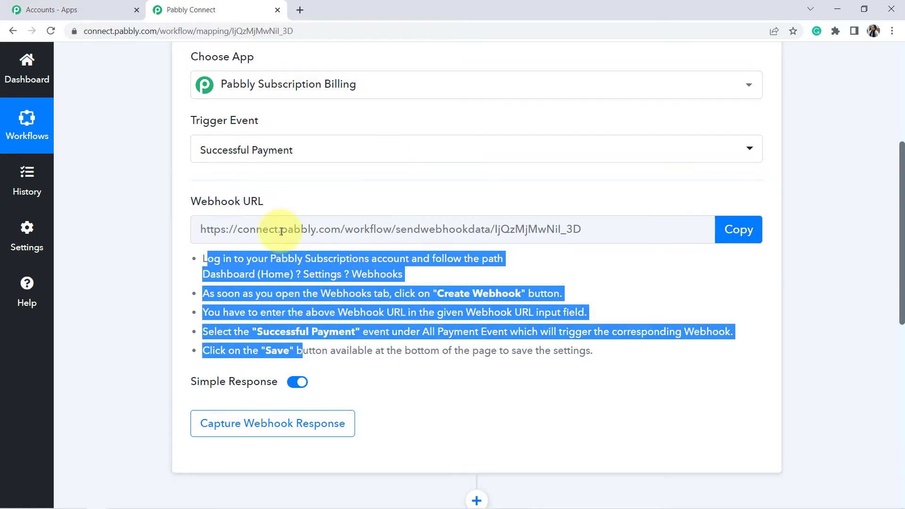
click(740, 232)
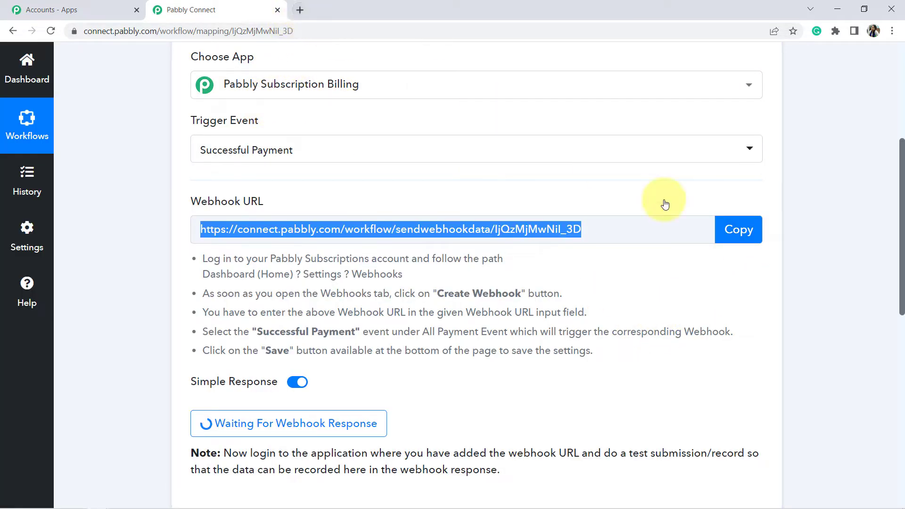
drag(902, 196, 902, 96)
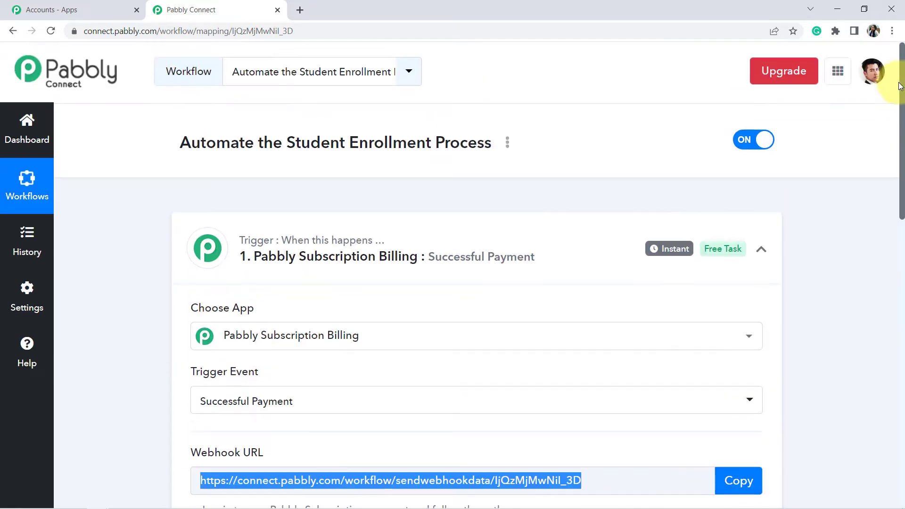
- Open Pabbly Subscription Billing in a new tab and go to its webhook settings
click(836, 76)
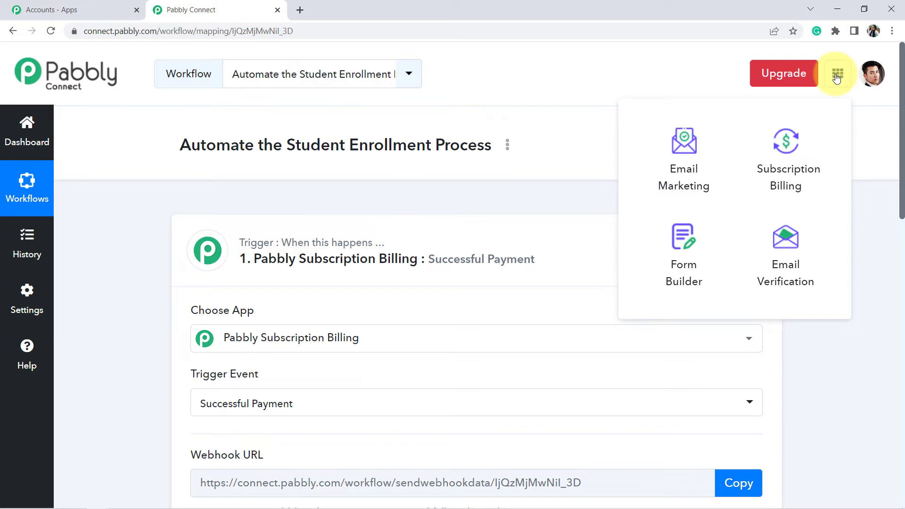
click(787, 153)
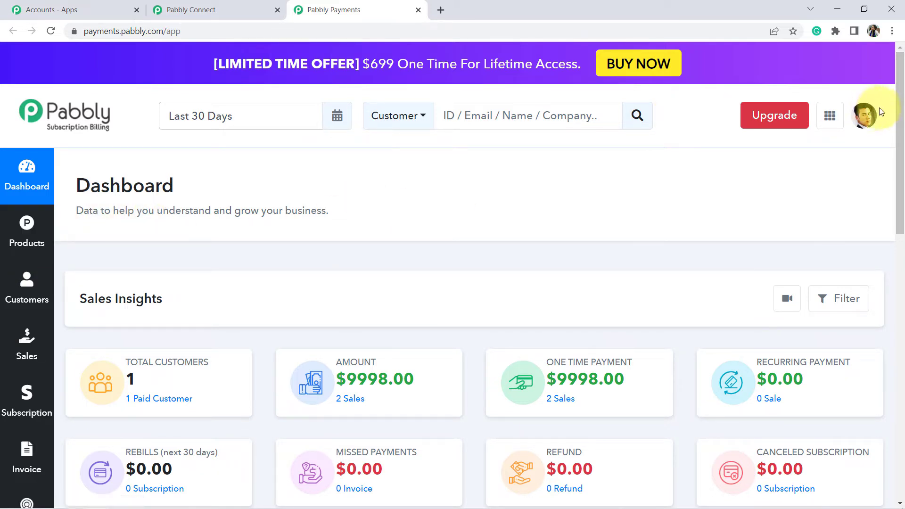
drag(900, 118, 891, 202)
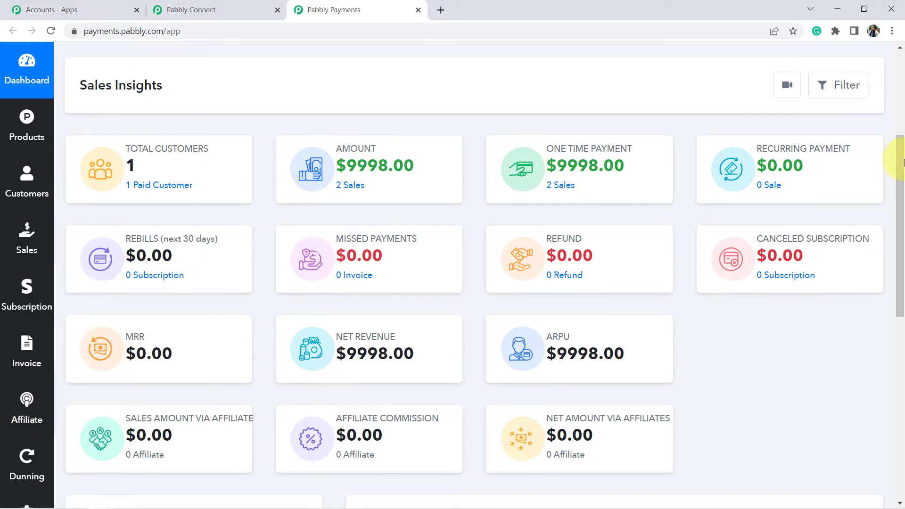
drag(903, 162, 896, 311)
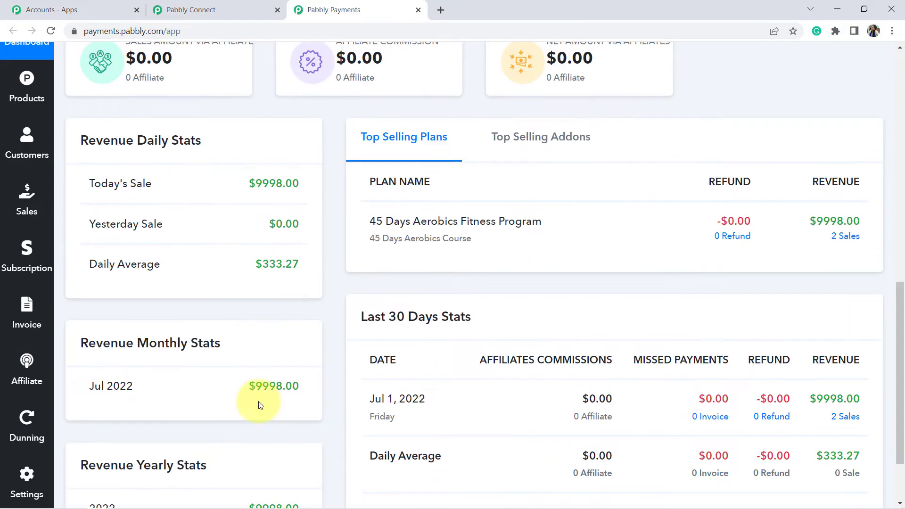
click(24, 481)
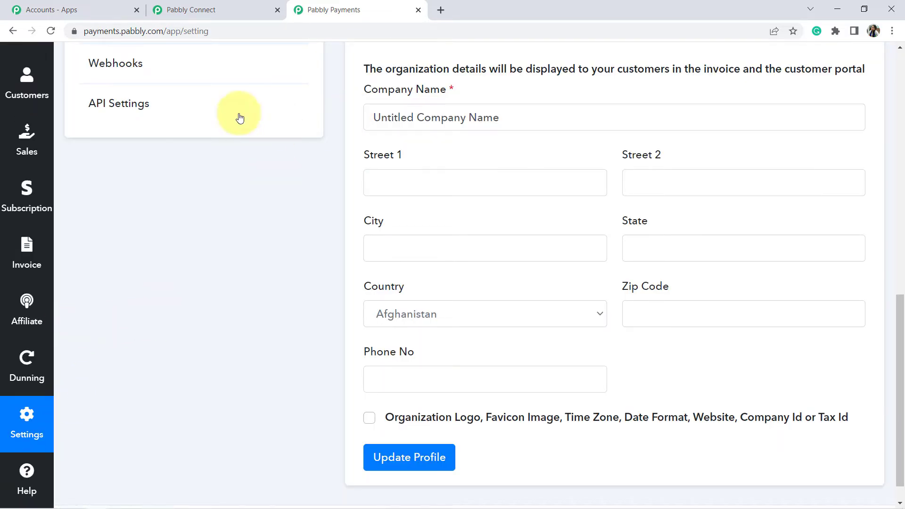
click(116, 70)
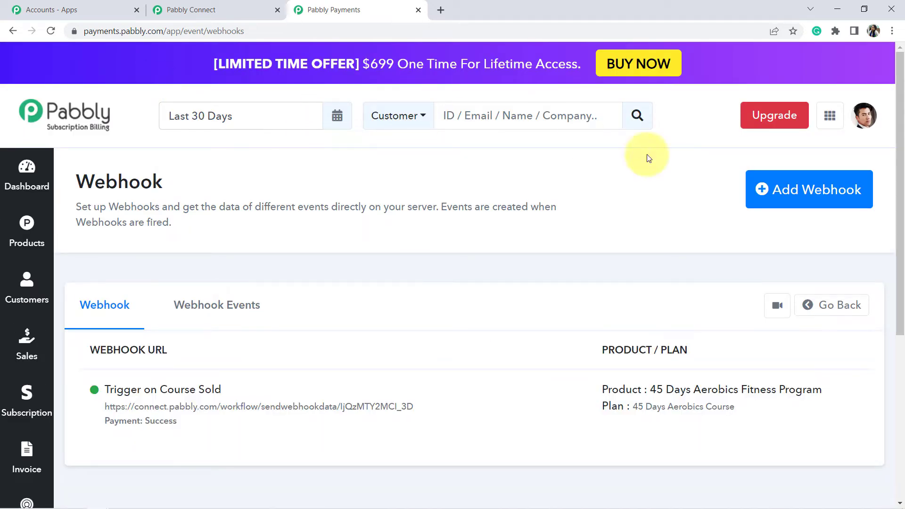
- Start a new webhook and paste the copied Pabbly Connect webhook URL into the form
click(779, 189)
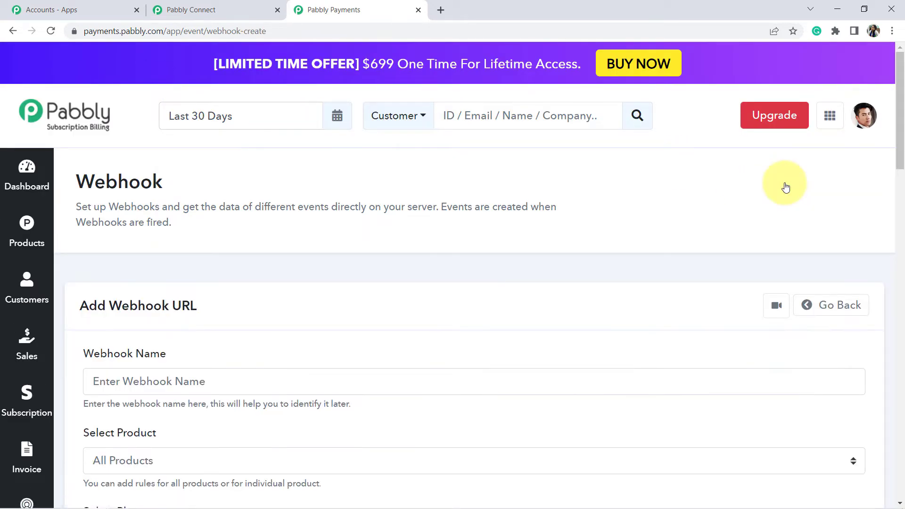
click(114, 377)
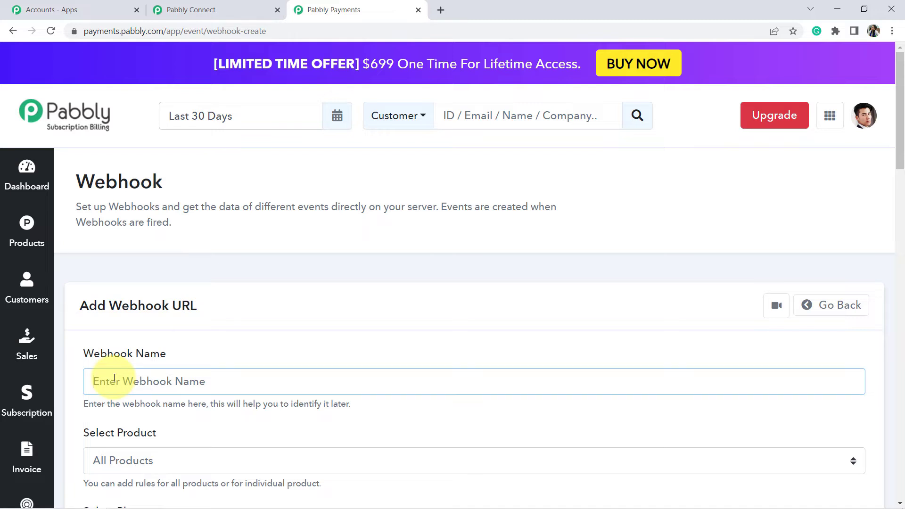
click(253, 6)
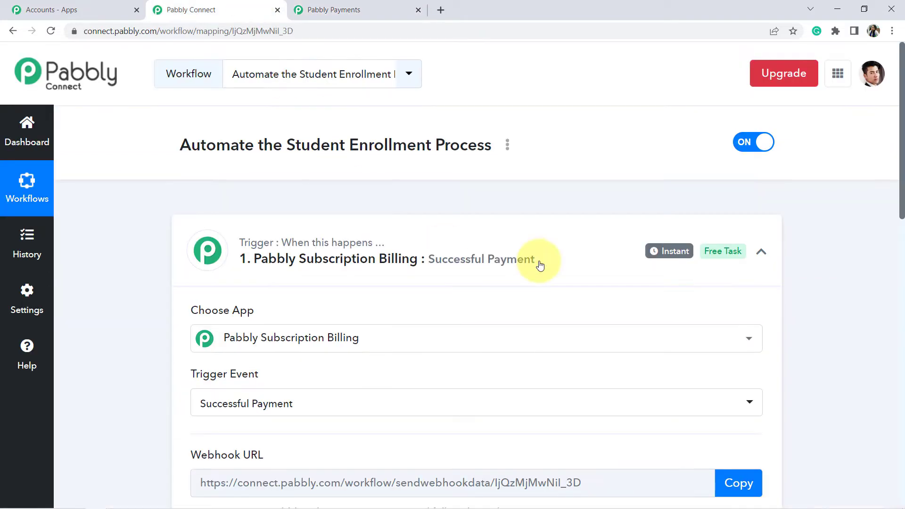
scroll(902, 186, down, 3)
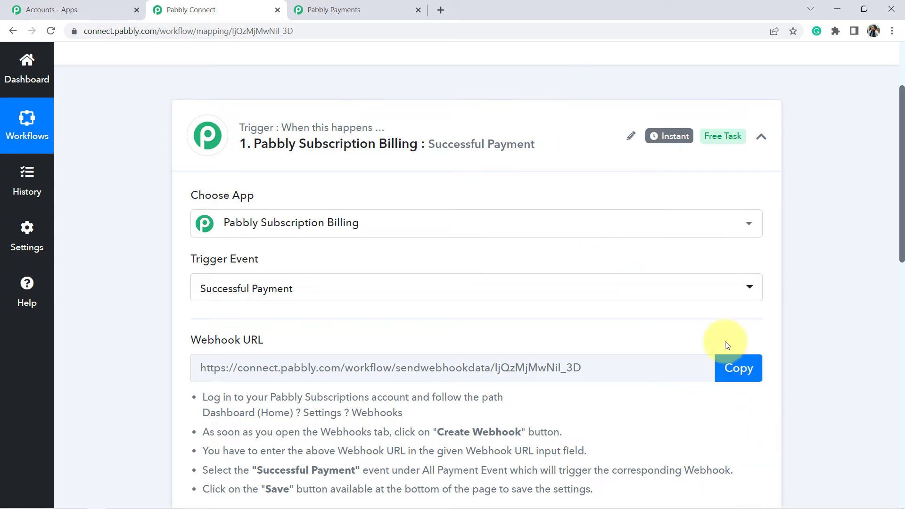
click(315, 10)
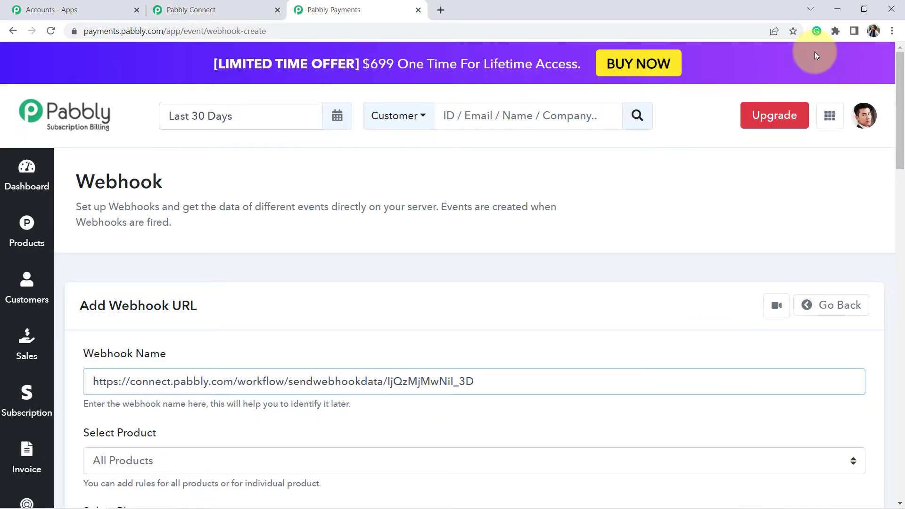
drag(901, 74, 899, 115)
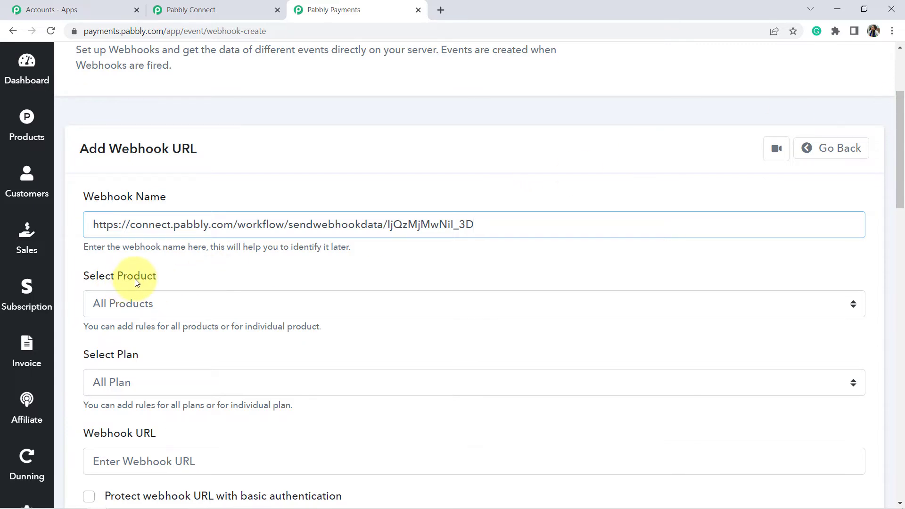
- Select product 45 Days Aerobics Fitness Program and plan 45 Days Aerobics Course
click(131, 310)
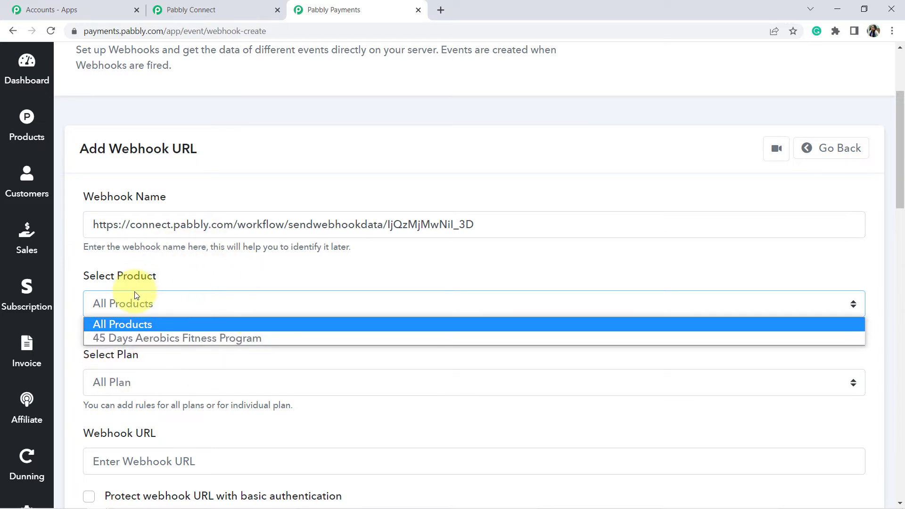
click(149, 287)
click(141, 303)
click(111, 339)
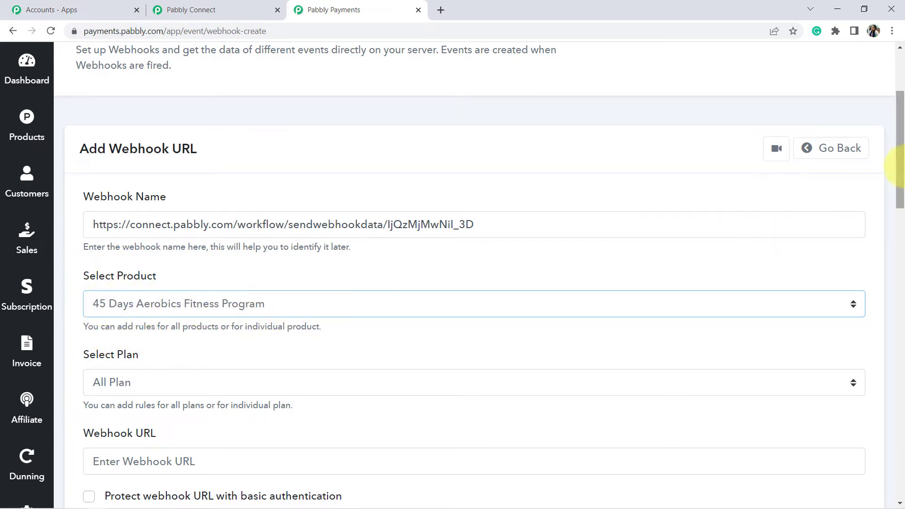
scroll(900, 170, down, 3)
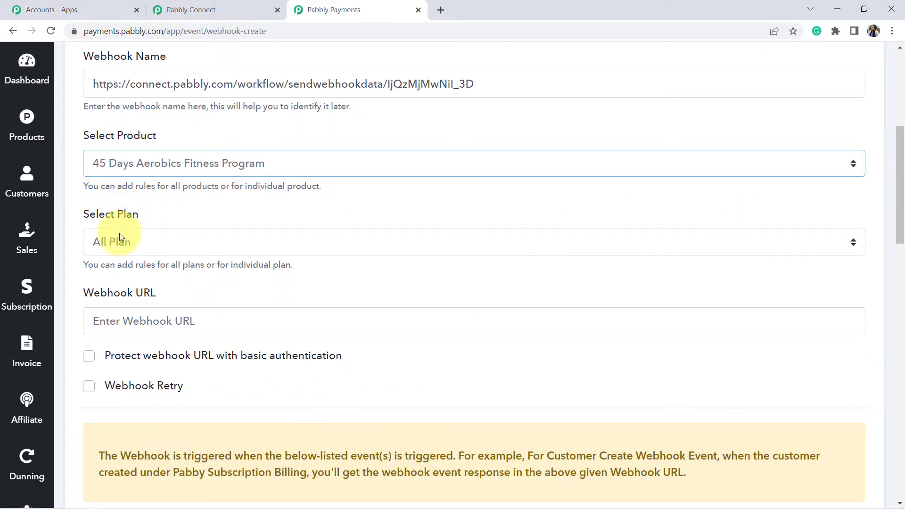
click(119, 249)
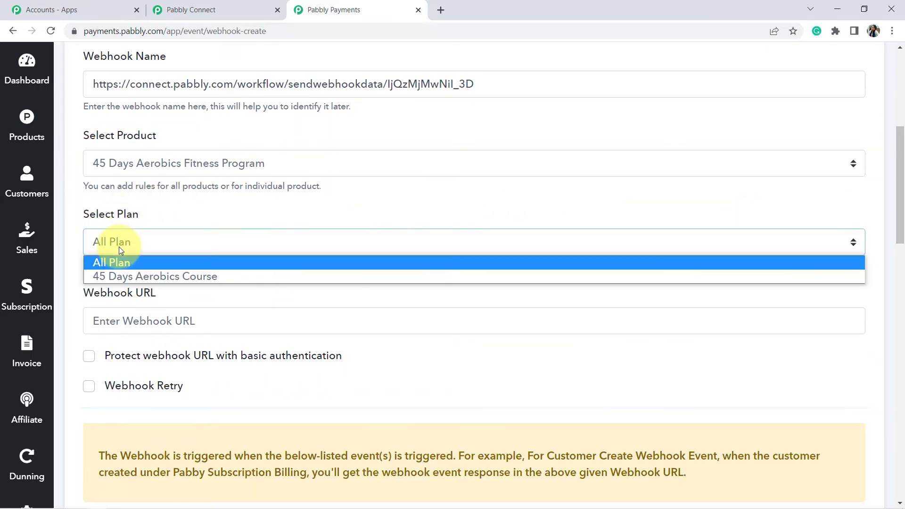
click(123, 280)
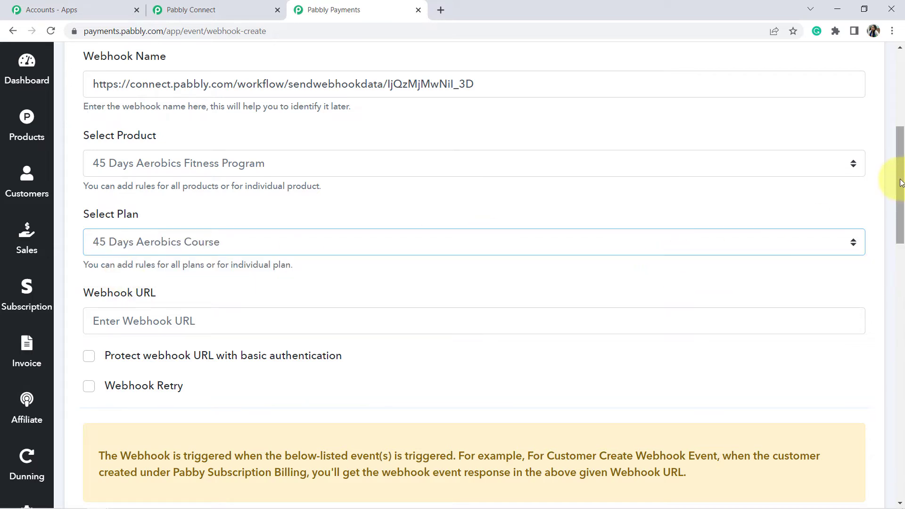
scroll(900, 183, down, 3)
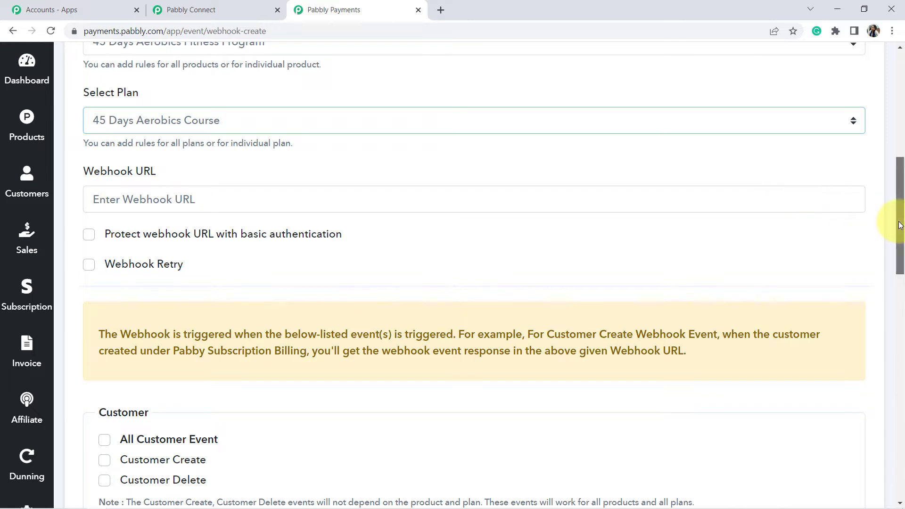
drag(901, 225, 900, 163)
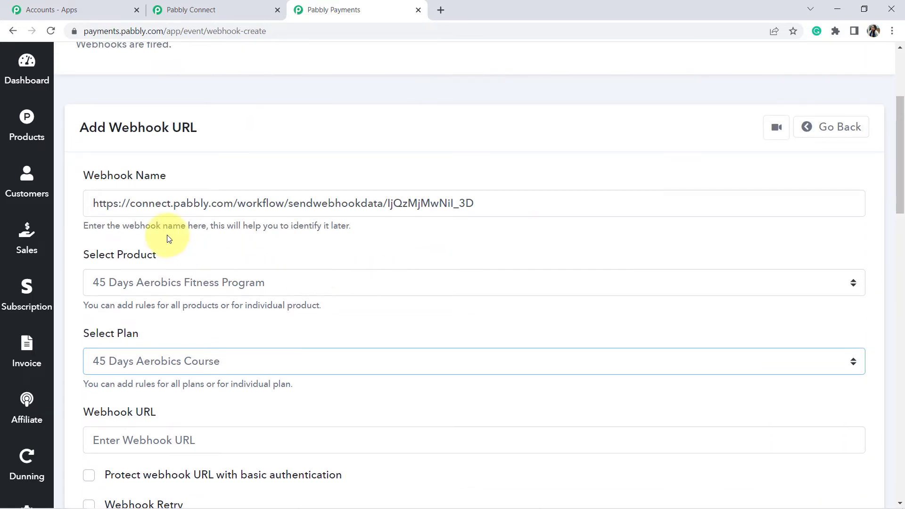
- Name the webhook 'Trigger when the course is sold'
click(118, 204)
key(ctrl+a)
key(ctrl+c)
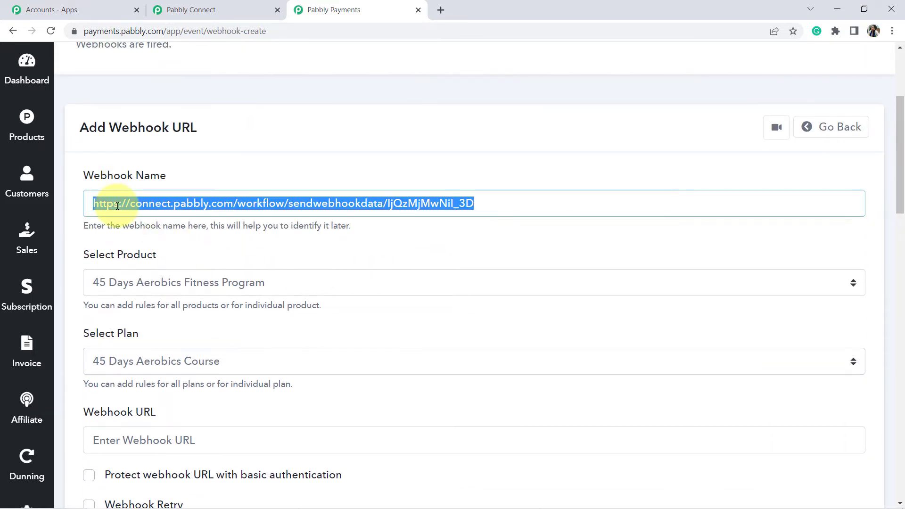
key(BackSpace)
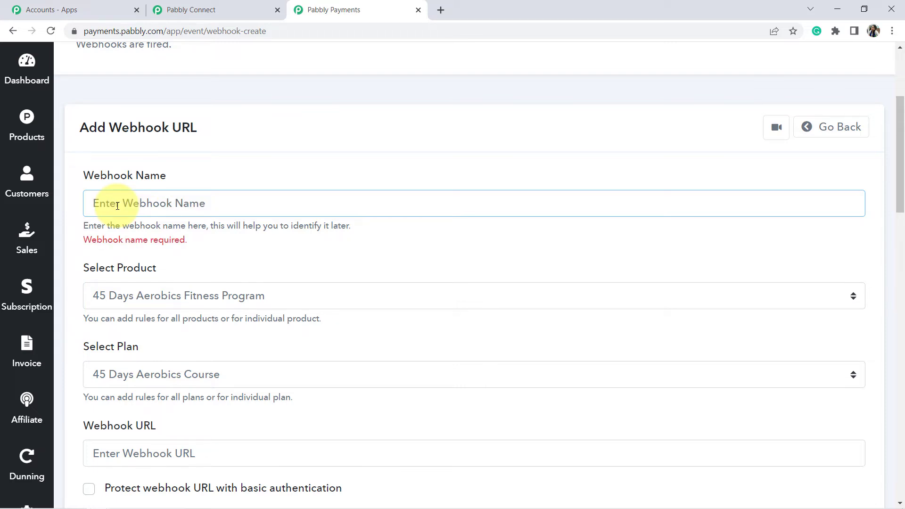
text(Trigger when the course is sold)
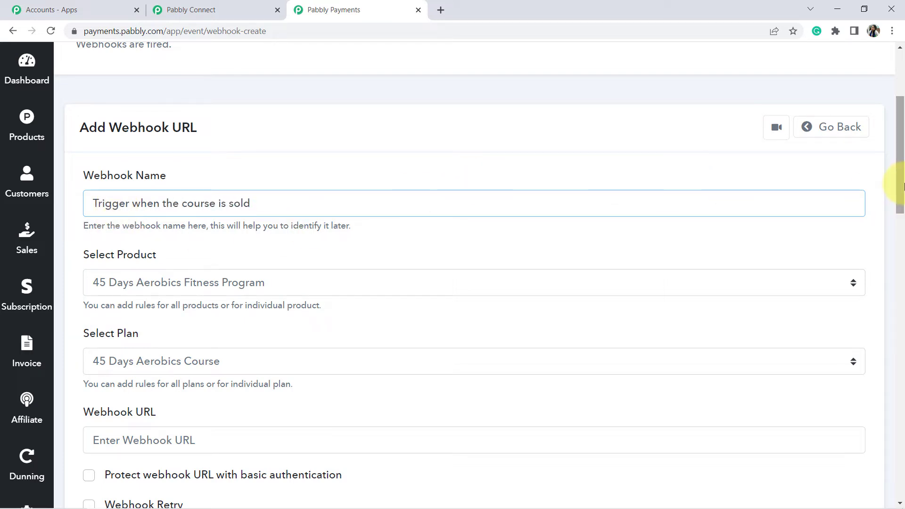
drag(903, 183, 896, 235)
- Paste the Pabbly Connect webhook URL and tick the Successful Payment event
click(206, 181)
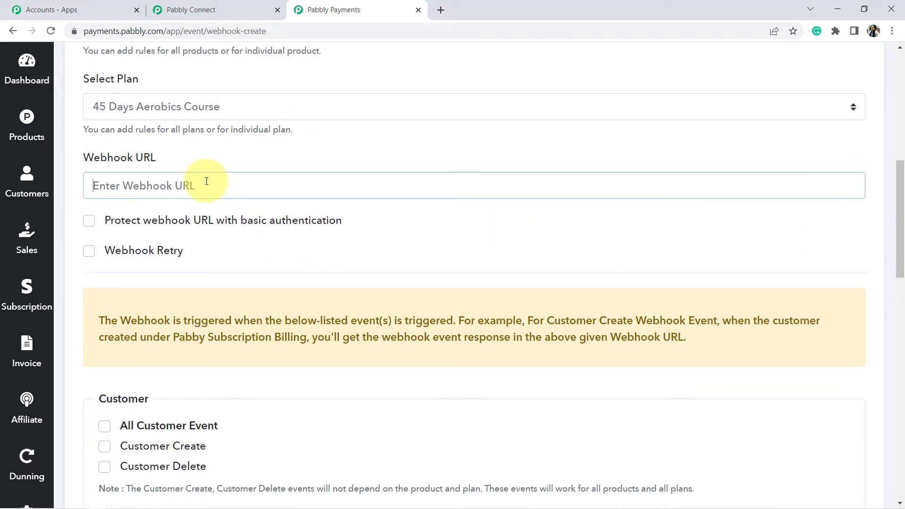
key(ctrl+v)
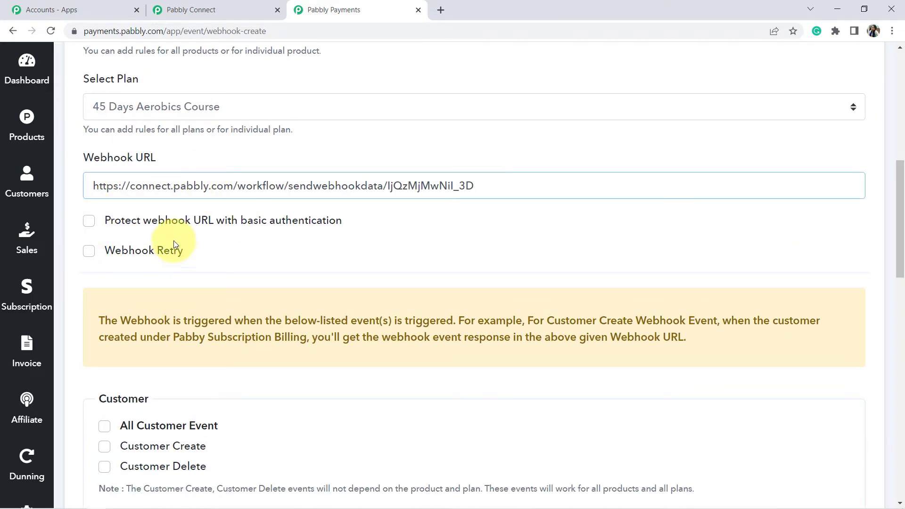
scroll(171, 242, down, 1)
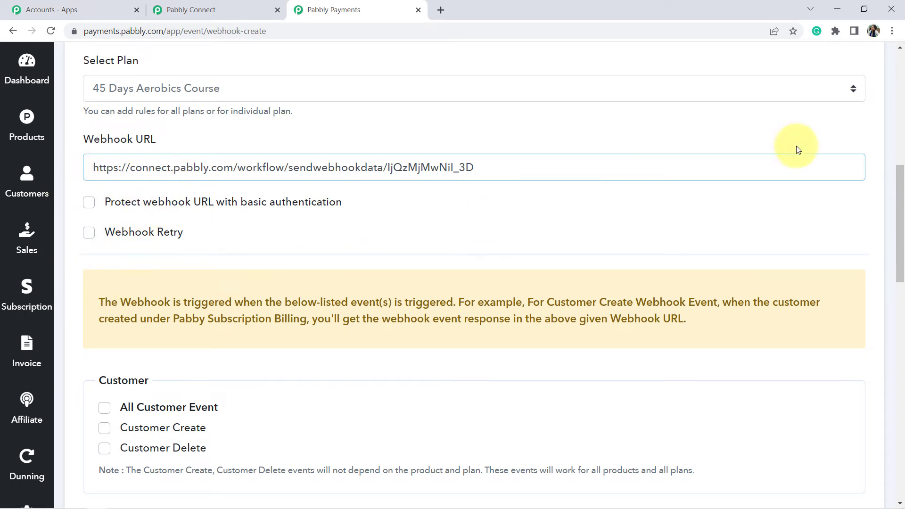
drag(901, 193, 900, 251)
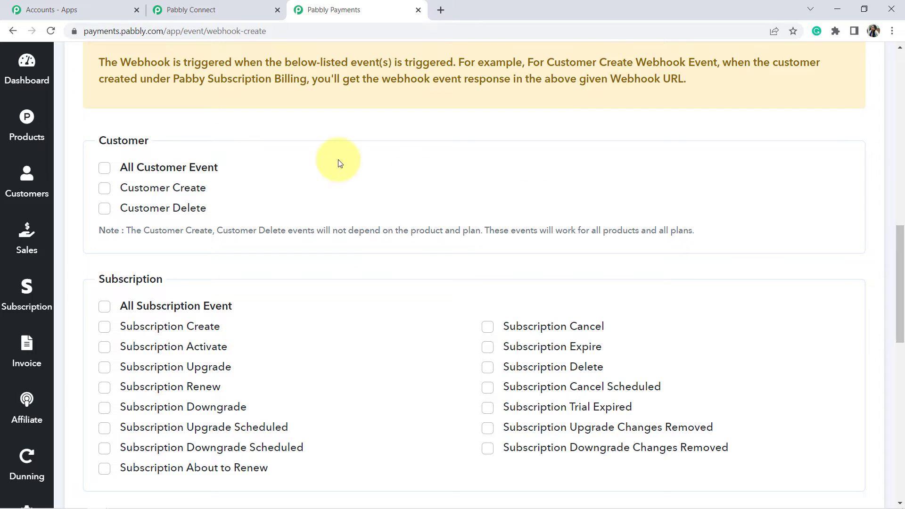
scroll(119, 151, up, 3)
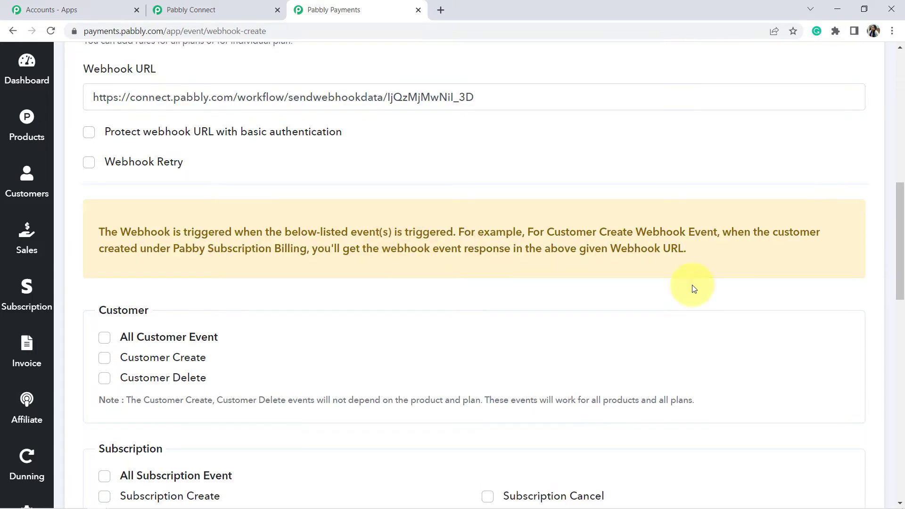
drag(901, 208, 895, 330)
mouse_move(122, 259)
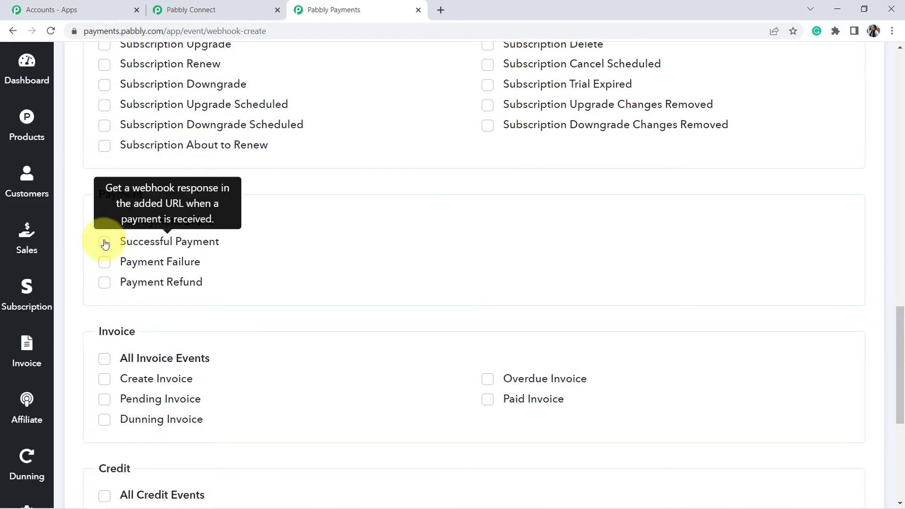
click(105, 245)
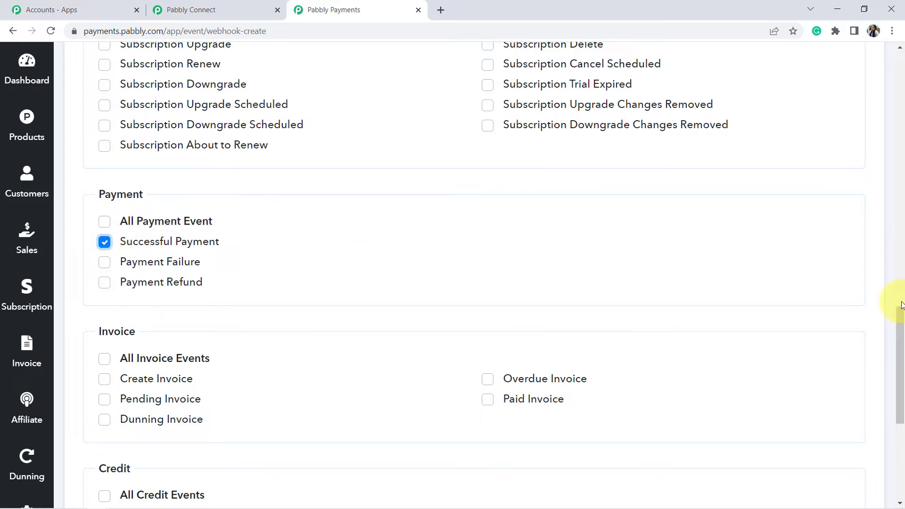
drag(901, 321, 891, 384)
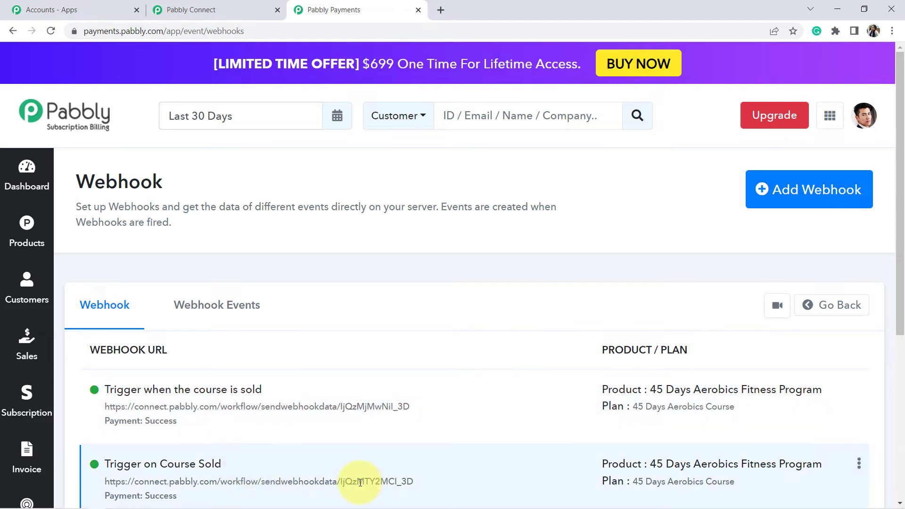
- Delete the duplicate Trigger on Course Sold webhook
click(859, 465)
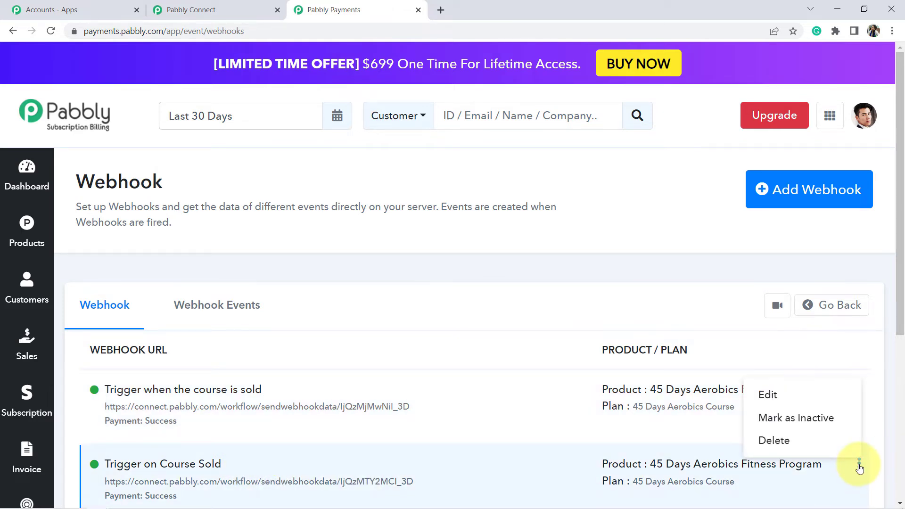
click(770, 440)
click(577, 396)
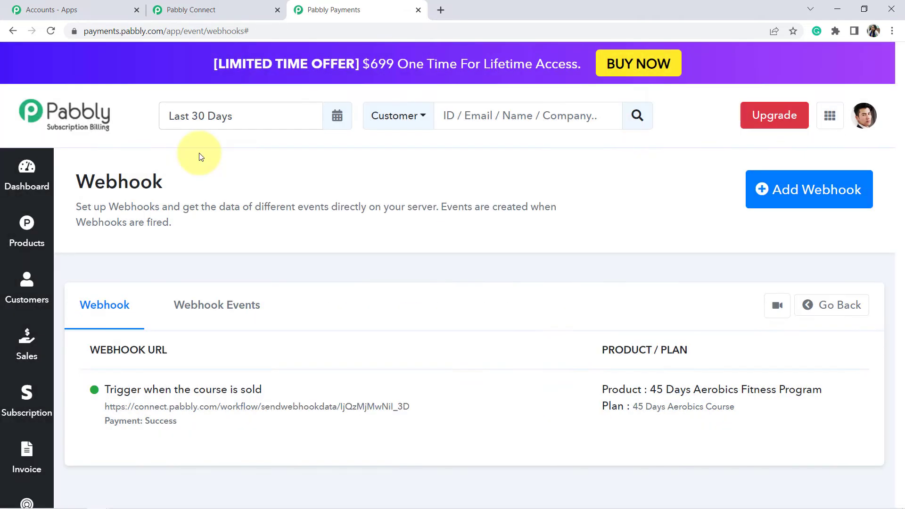
- Back in the workflow, scroll to the Waiting For Webhook Response note about a test submission
click(201, 9)
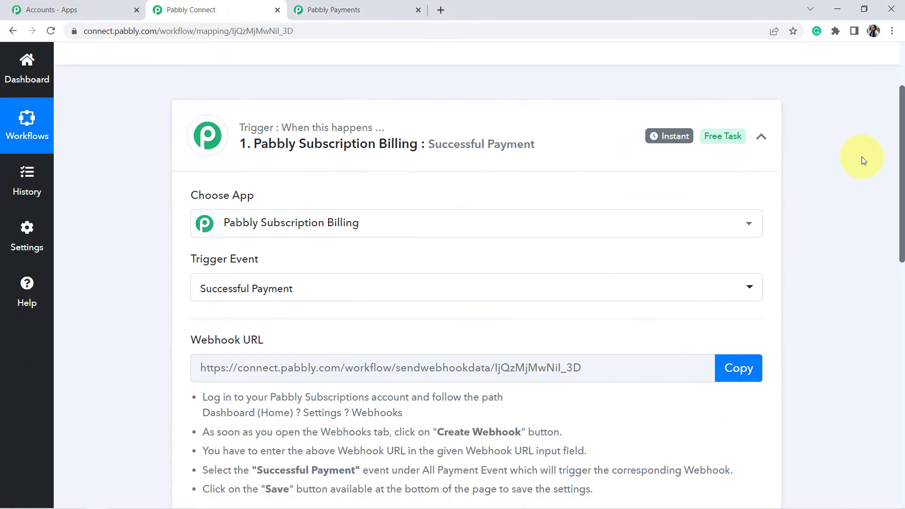
drag(902, 146, 903, 222)
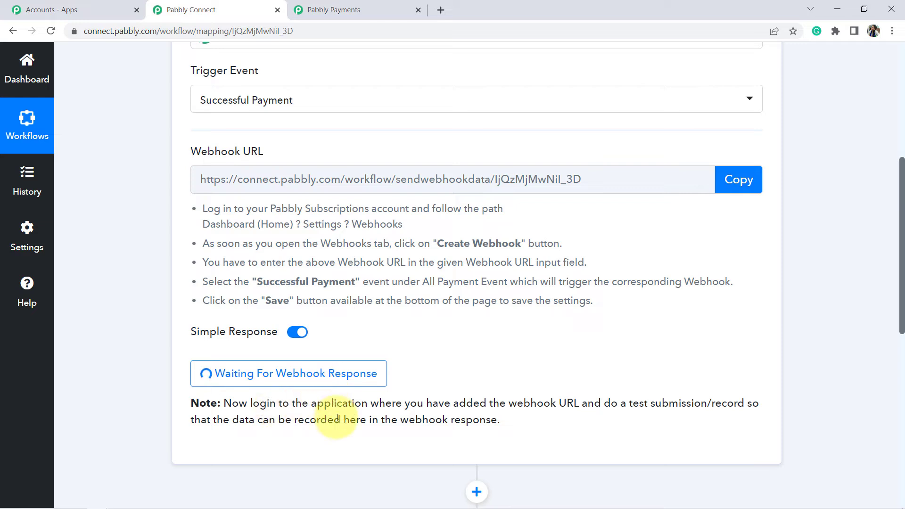
drag(438, 404, 533, 421)
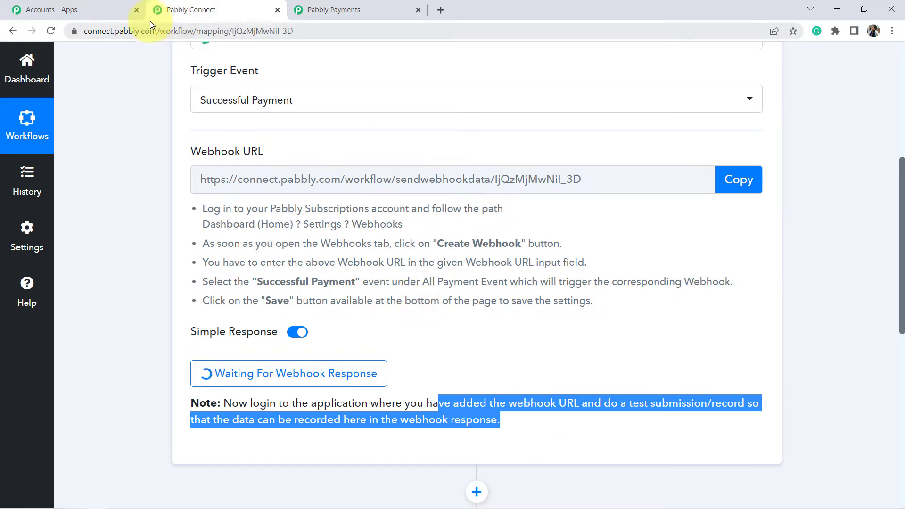
- From the Products page, open the 45 Days Aerobics Course plan's checkout in a new tab
click(352, 2)
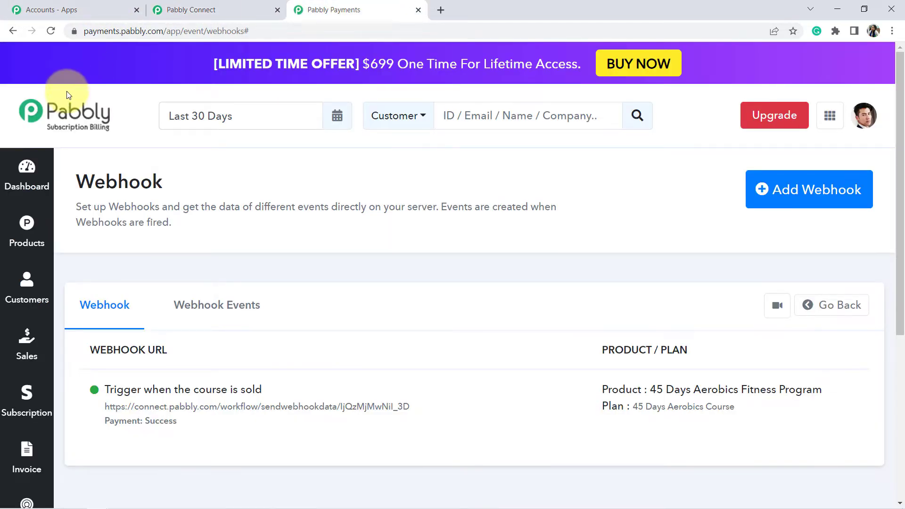
click(29, 231)
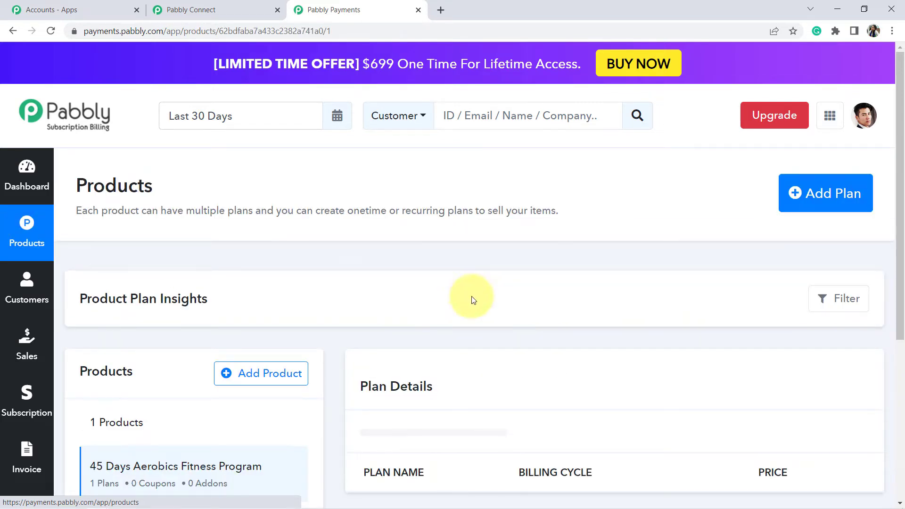
drag(900, 134, 899, 215)
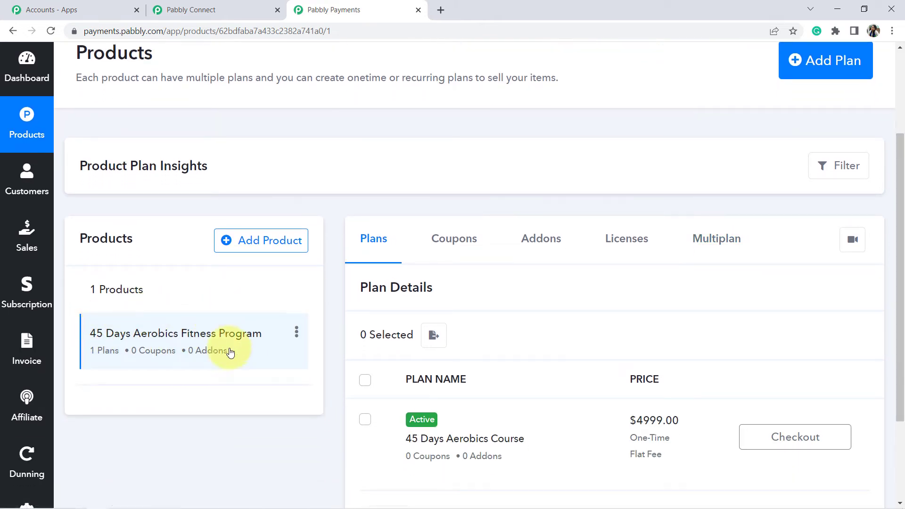
click(781, 440)
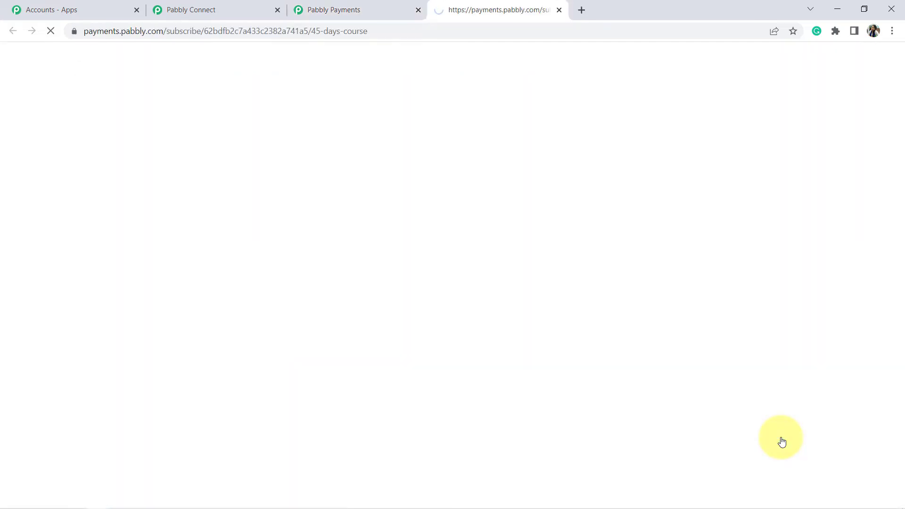
- Fill in the buyer's first name, last name and email on the checkout form
double_click(130, 208)
triple_click(130, 208)
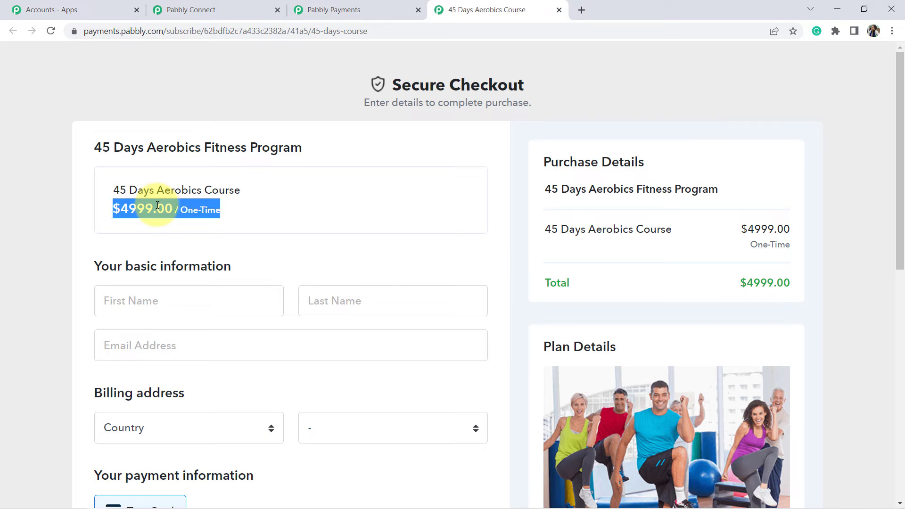
click(122, 221)
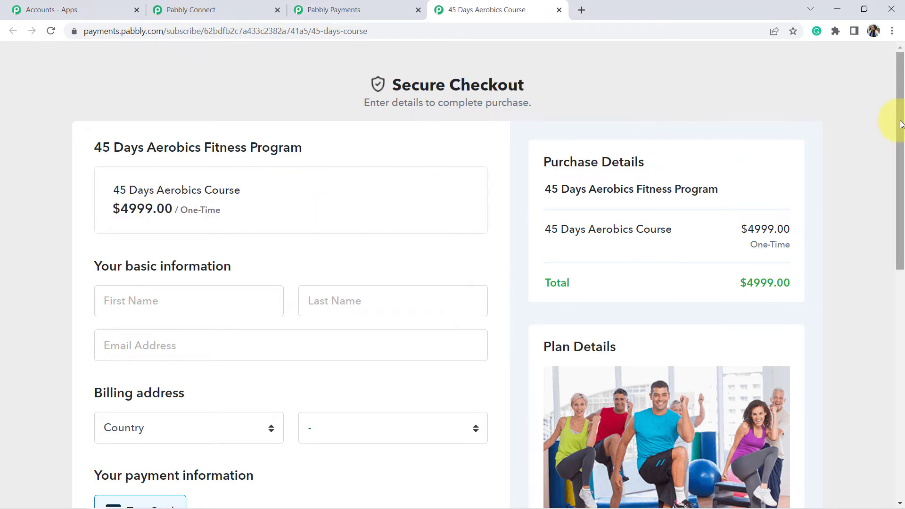
drag(902, 125, 901, 179)
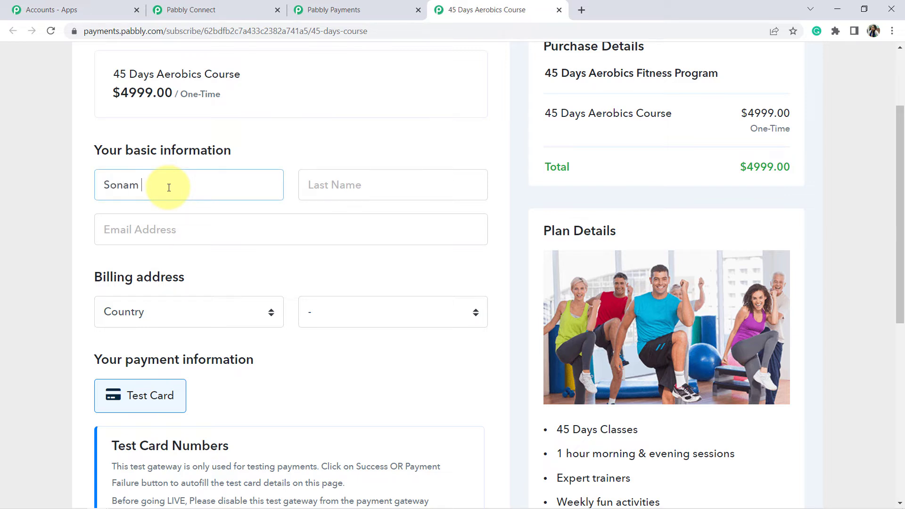
key(Tab)
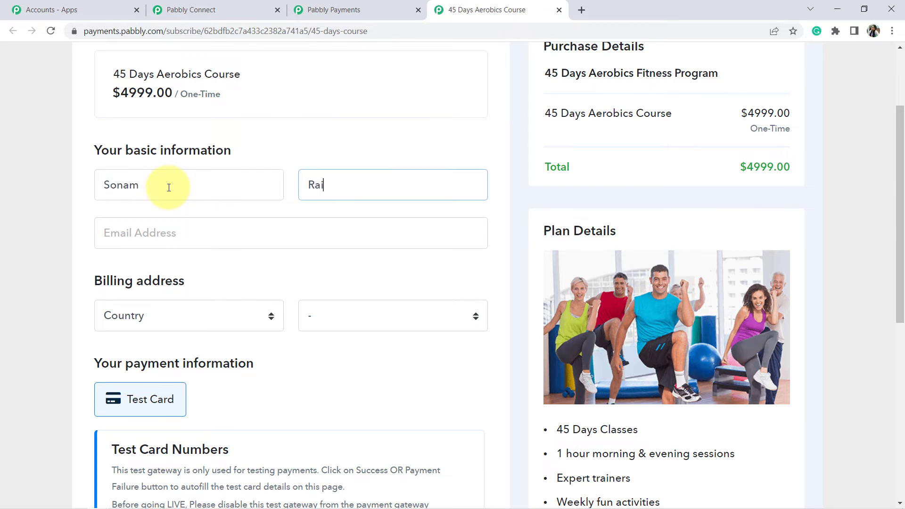
key(Tab)
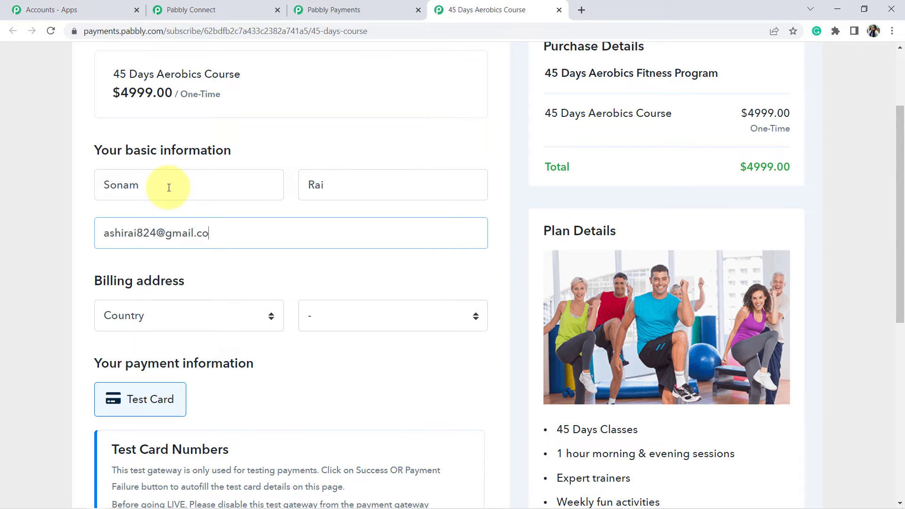
- Set the billing country to India and the state to Madhya Pradesh
click(163, 320)
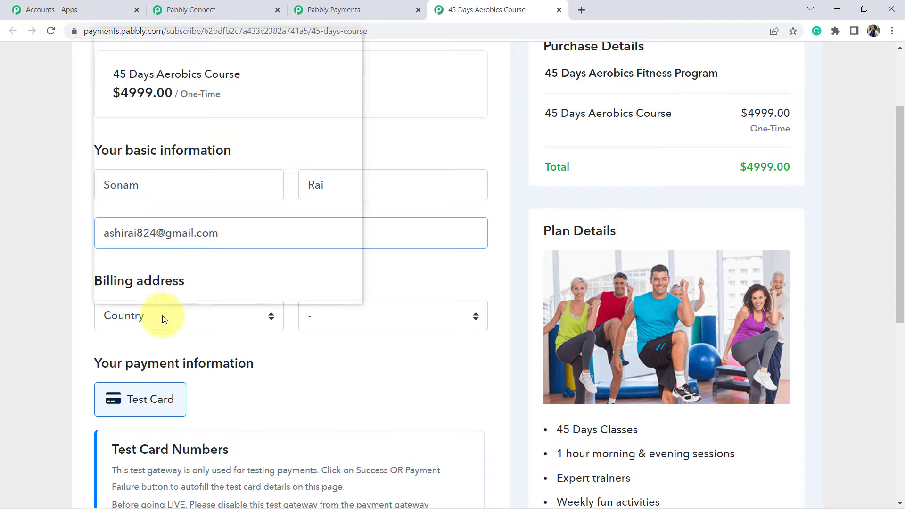
text(in)
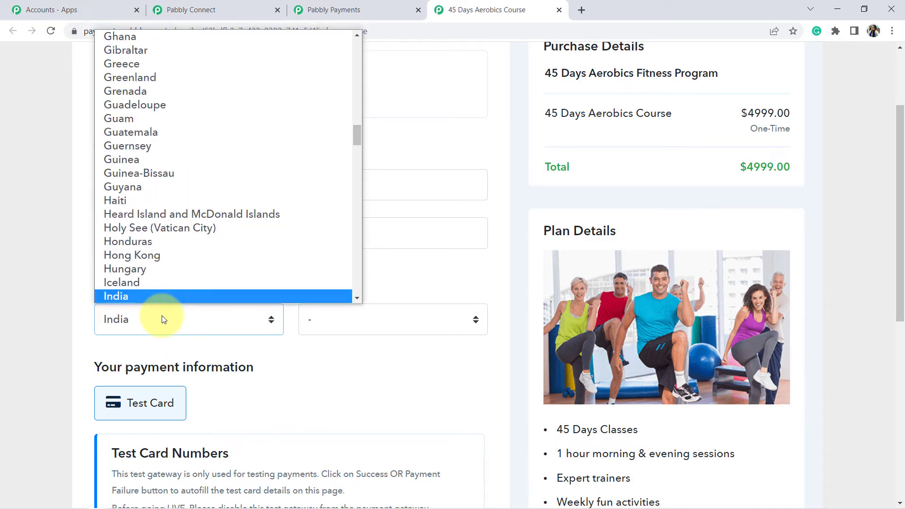
scroll(143, 301, down, 1)
click(143, 296)
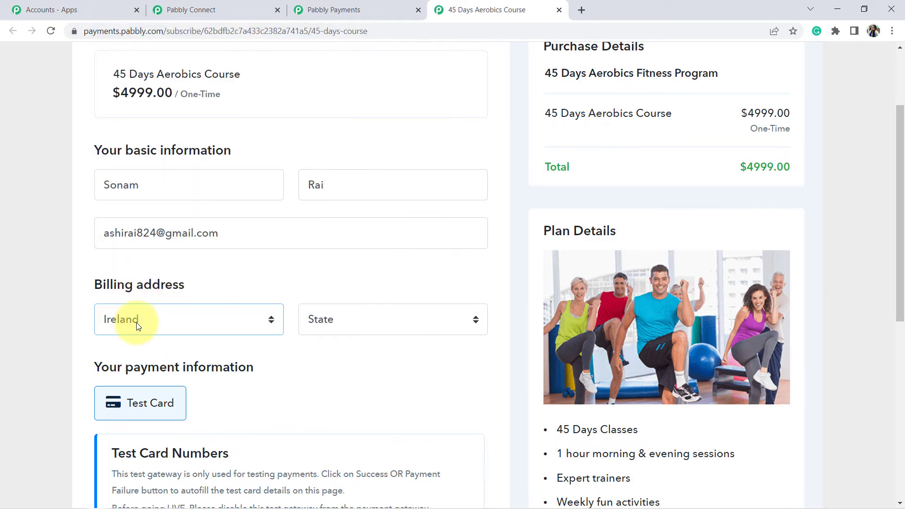
click(136, 322)
text(in)
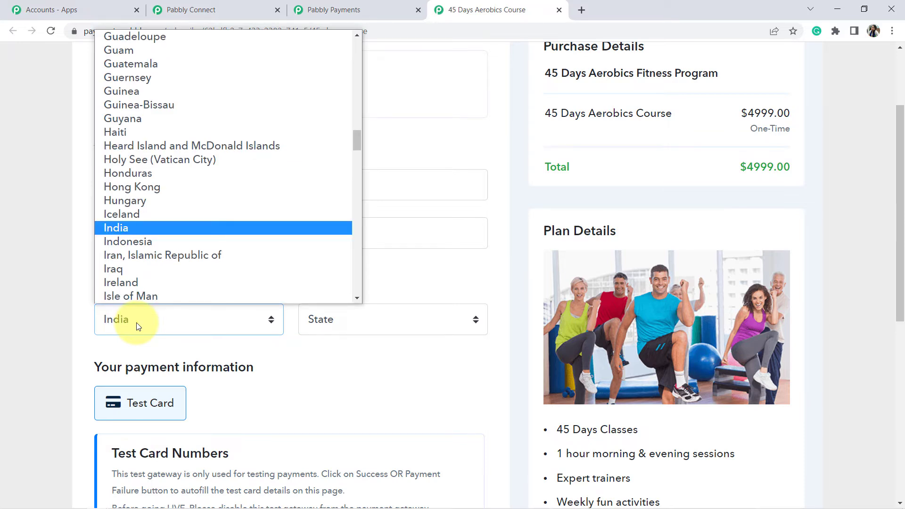
click(120, 229)
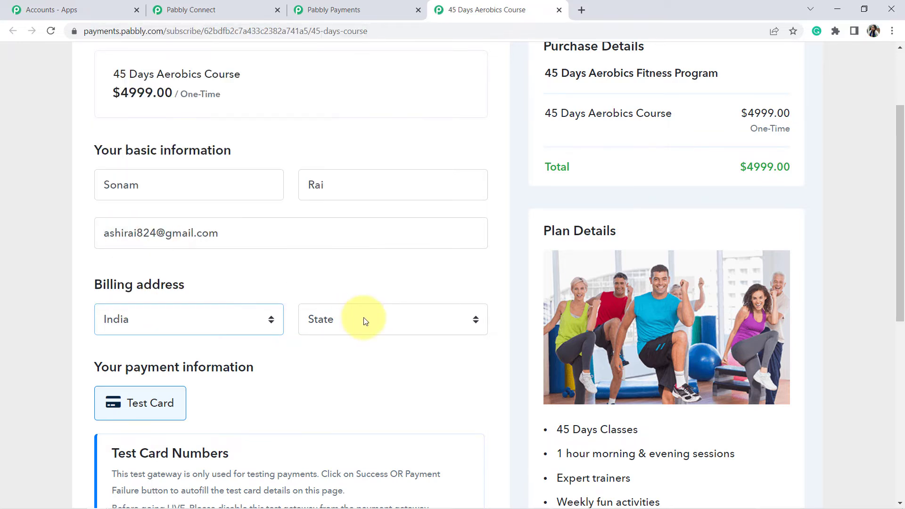
click(358, 322)
text(m)
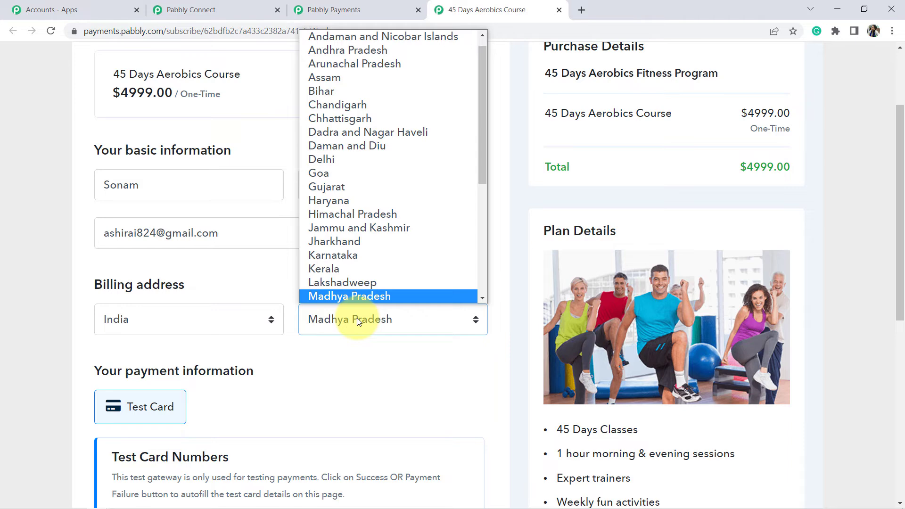
click(353, 297)
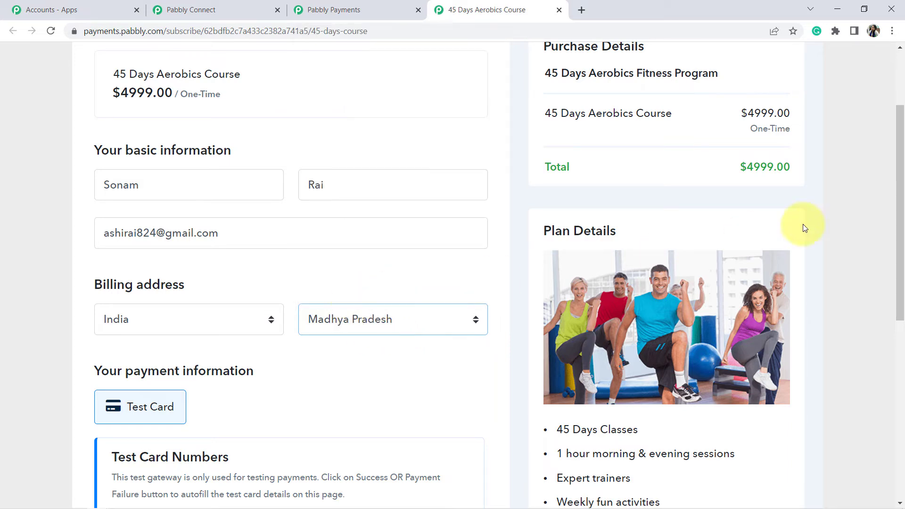
- Autofill the Success test card and complete the order
drag(898, 208, 891, 285)
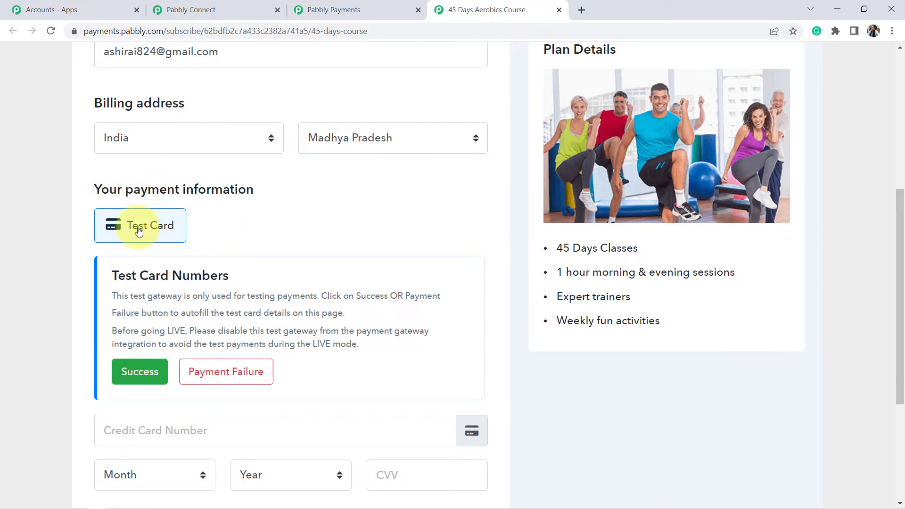
click(133, 375)
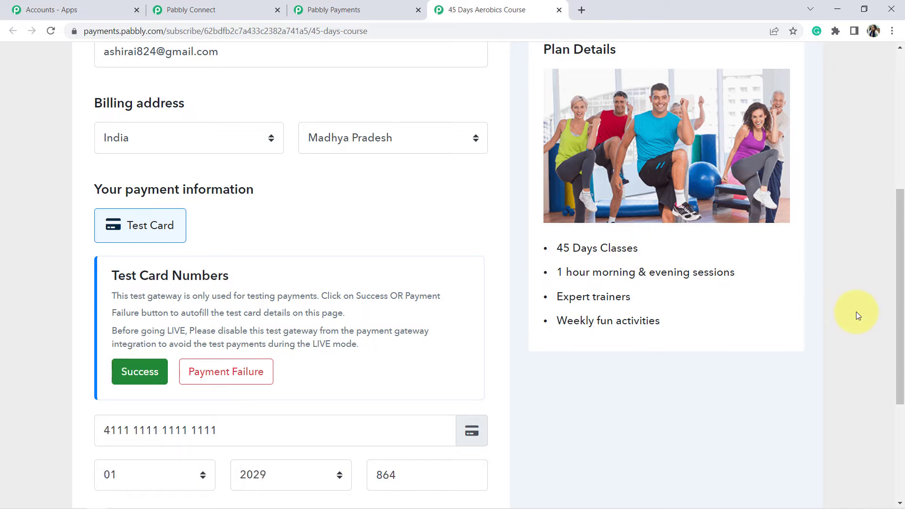
drag(902, 287, 901, 378)
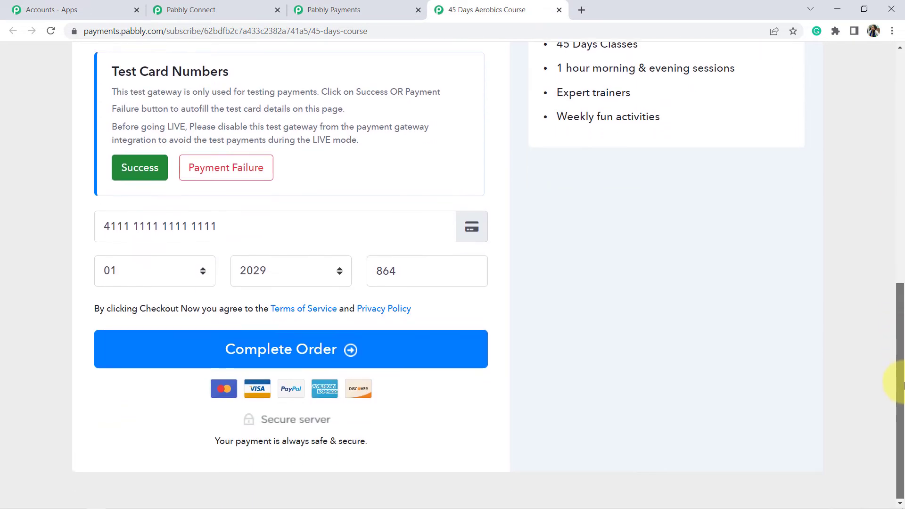
click(258, 353)
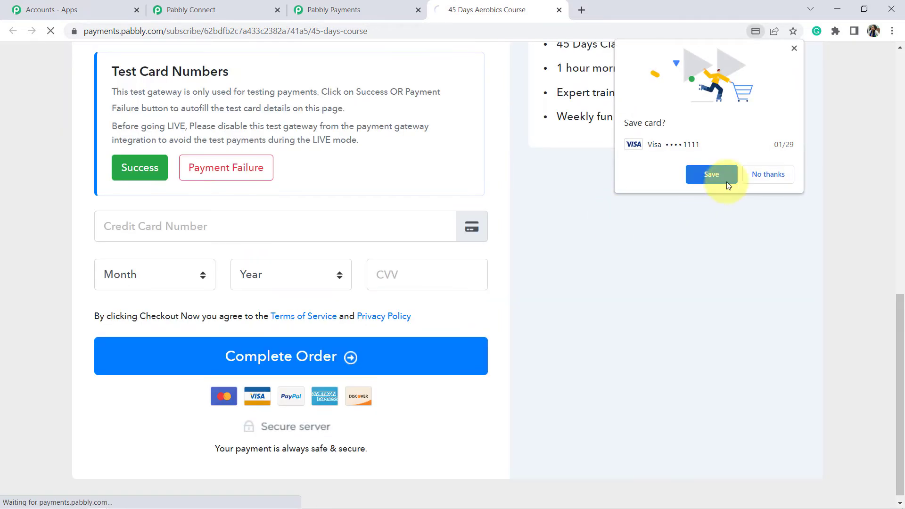
click(720, 174)
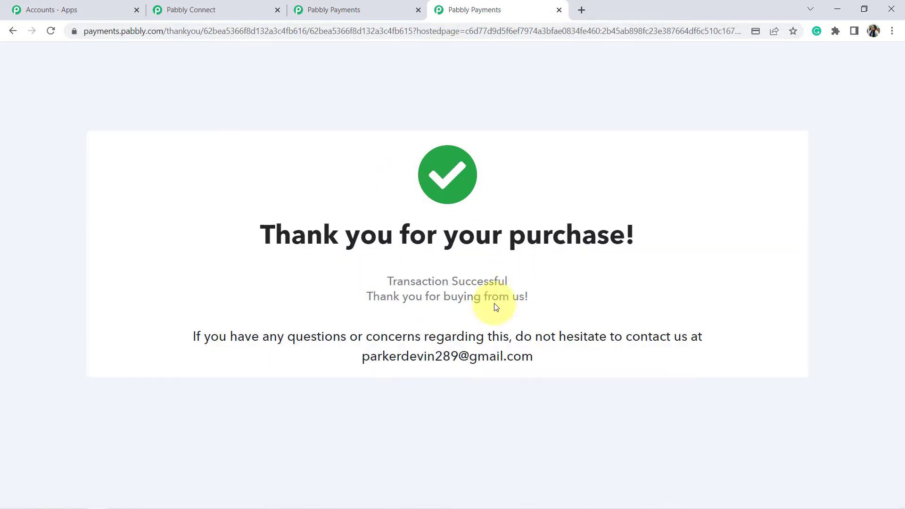
- Check the captured payment data, including the buyer's name and email, then scroll to the Action step
click(225, 13)
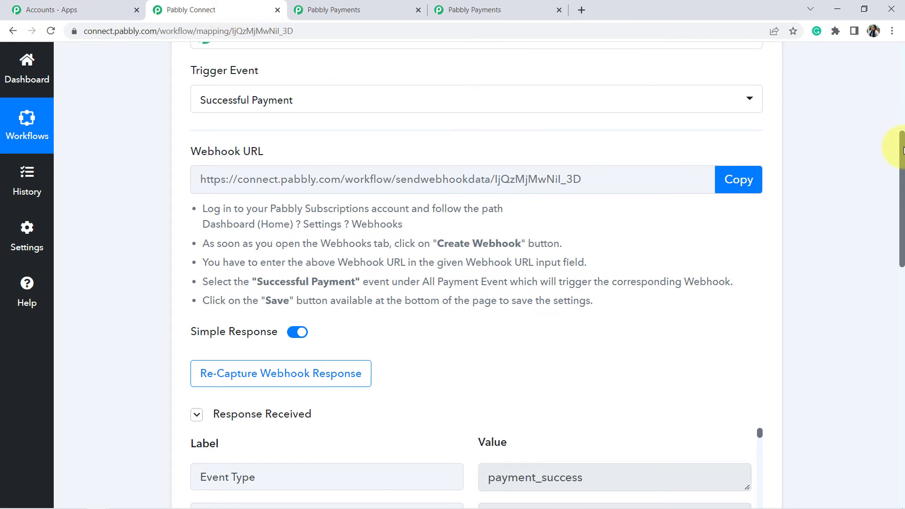
drag(902, 150, 902, 234)
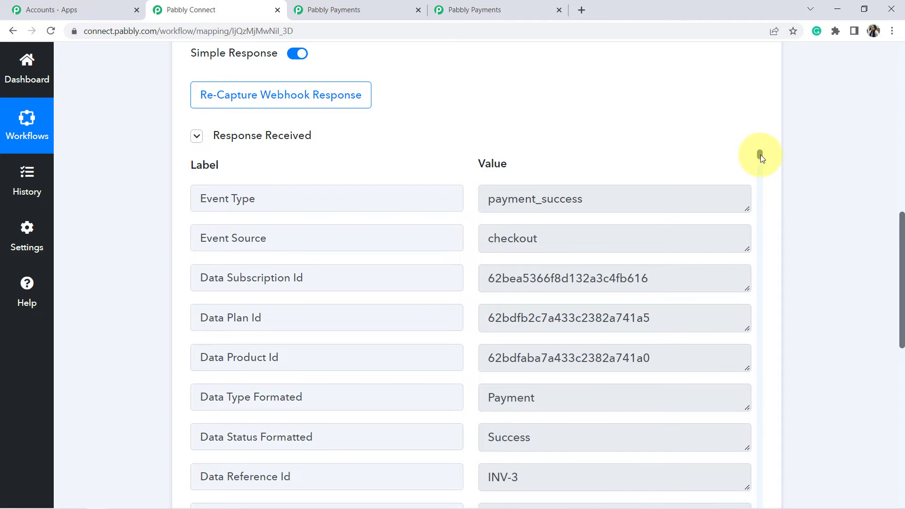
drag(760, 155, 768, 202)
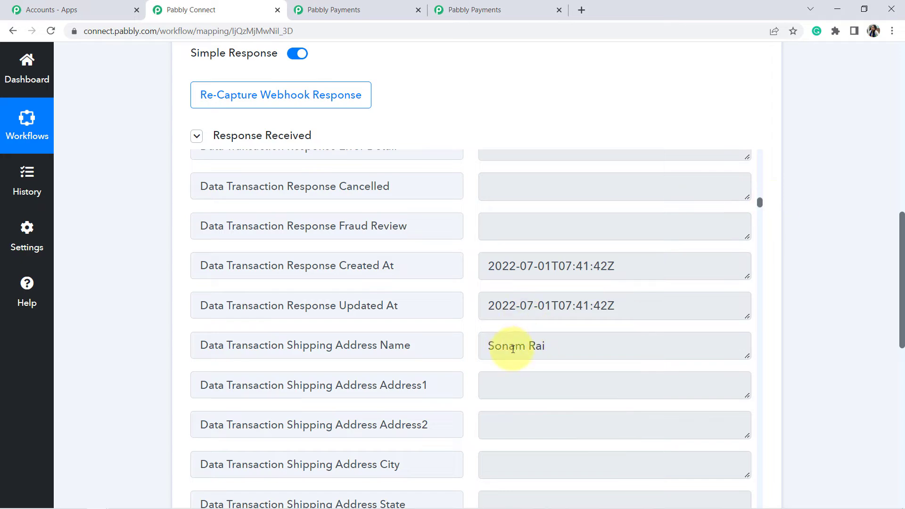
triple_click(513, 349)
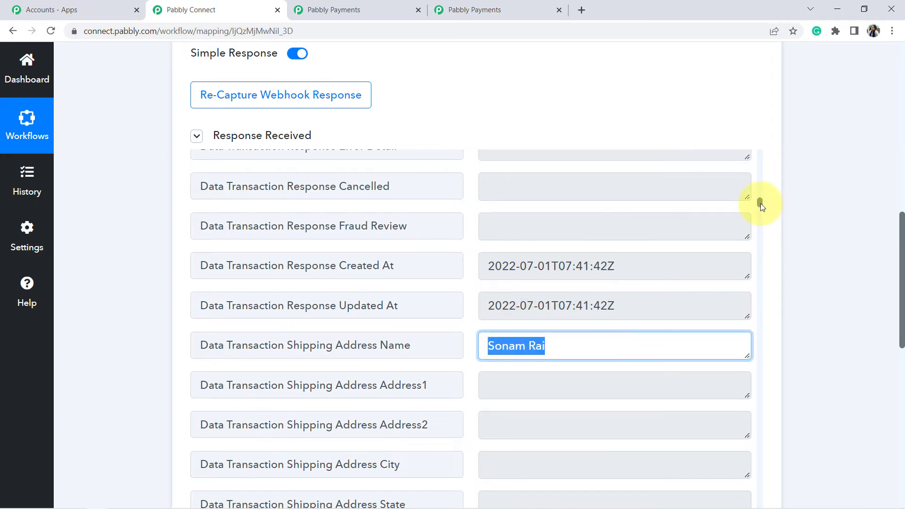
drag(760, 203, 761, 218)
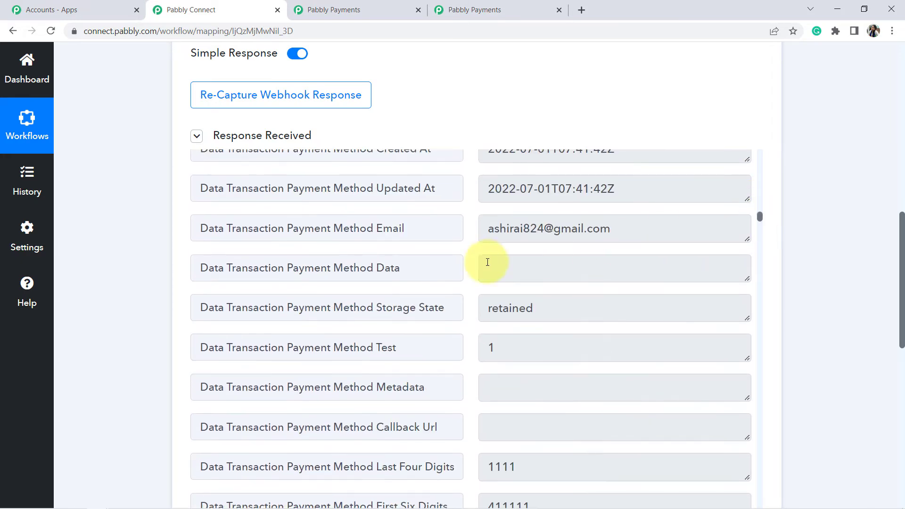
triple_click(534, 228)
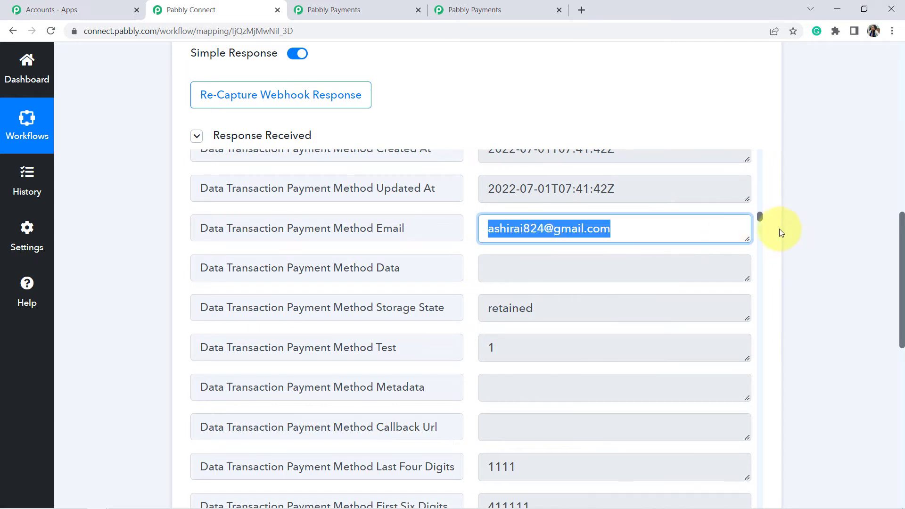
drag(761, 218, 770, 293)
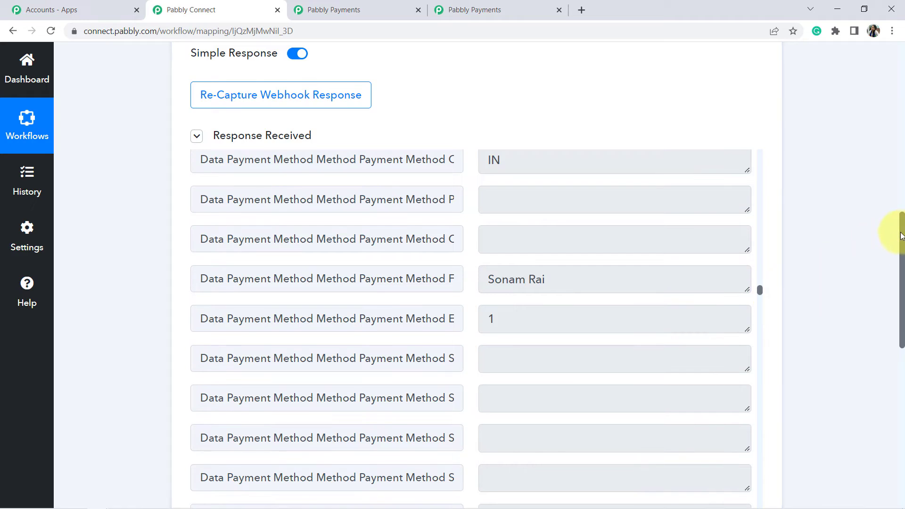
drag(902, 238, 895, 85)
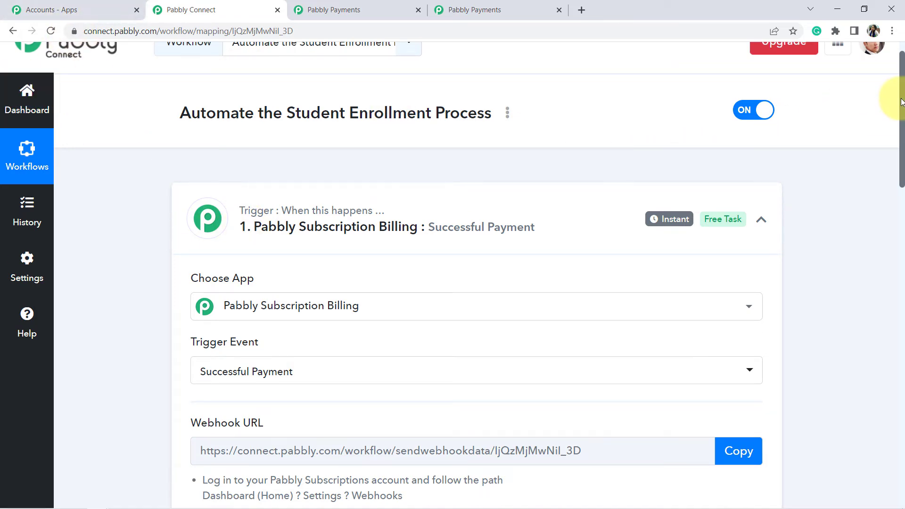
drag(901, 101, 900, 343)
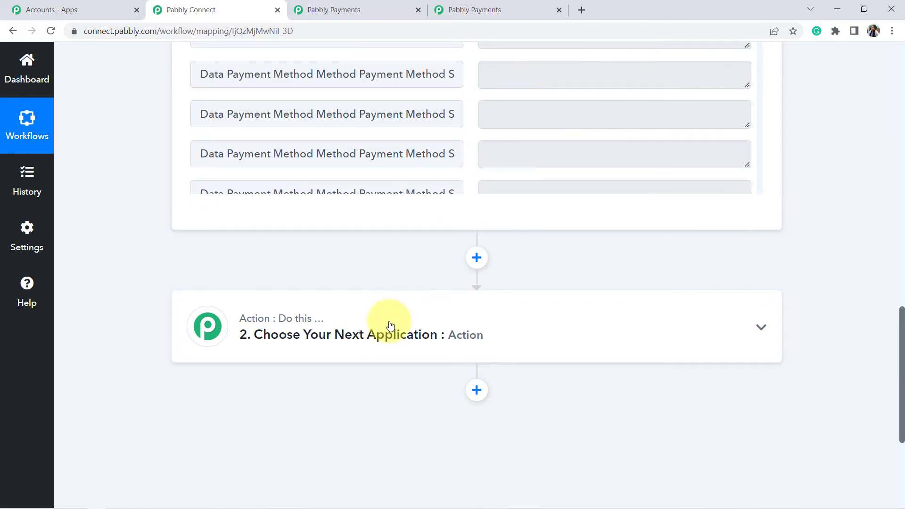
- Pick Teachable as the action app
click(296, 344)
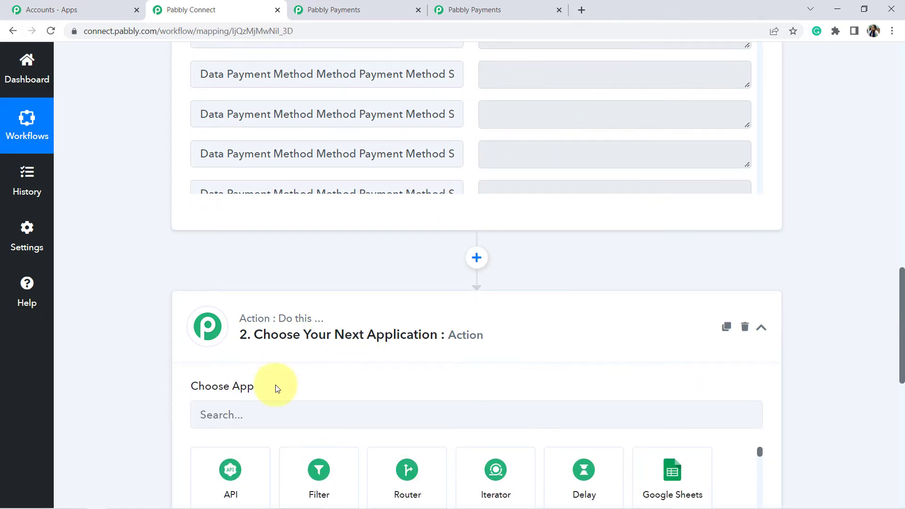
click(245, 413)
text(teach)
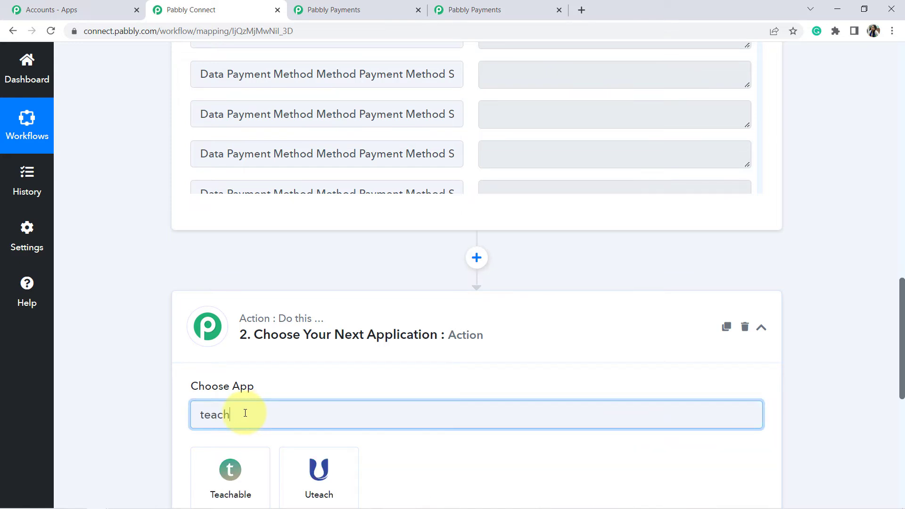
click(226, 504)
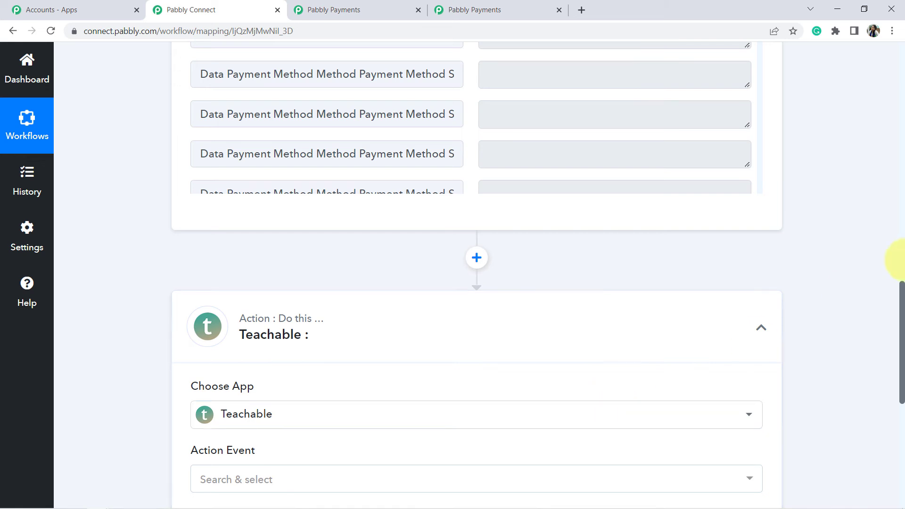
- Set the action event to Enroll User in Course and begin connecting a Teachable account
drag(902, 296, 902, 319)
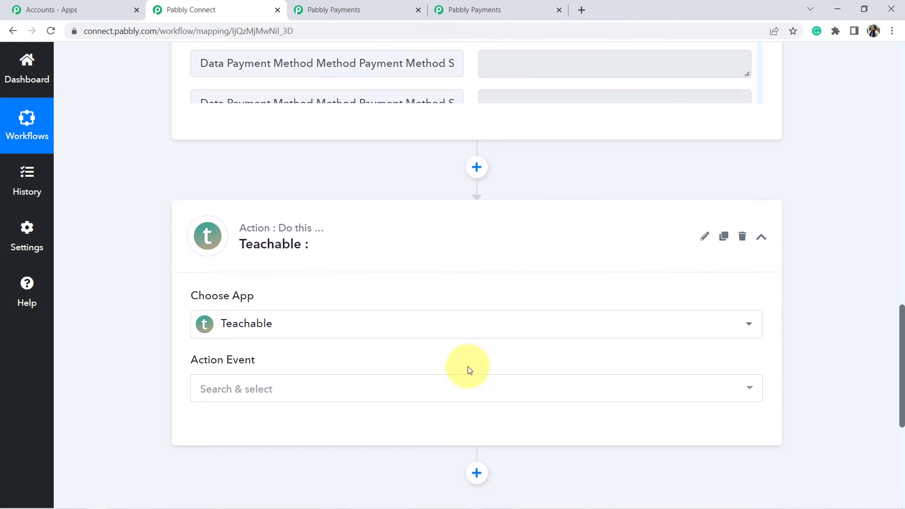
click(282, 392)
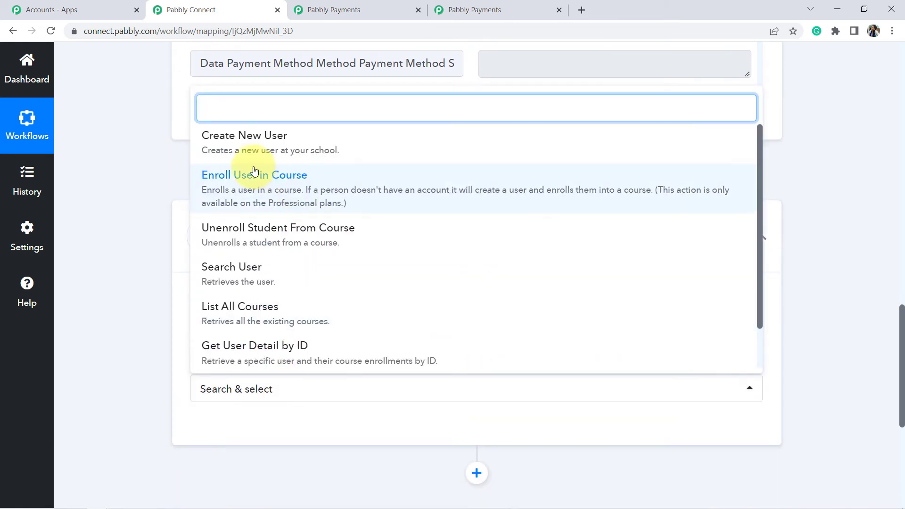
click(295, 184)
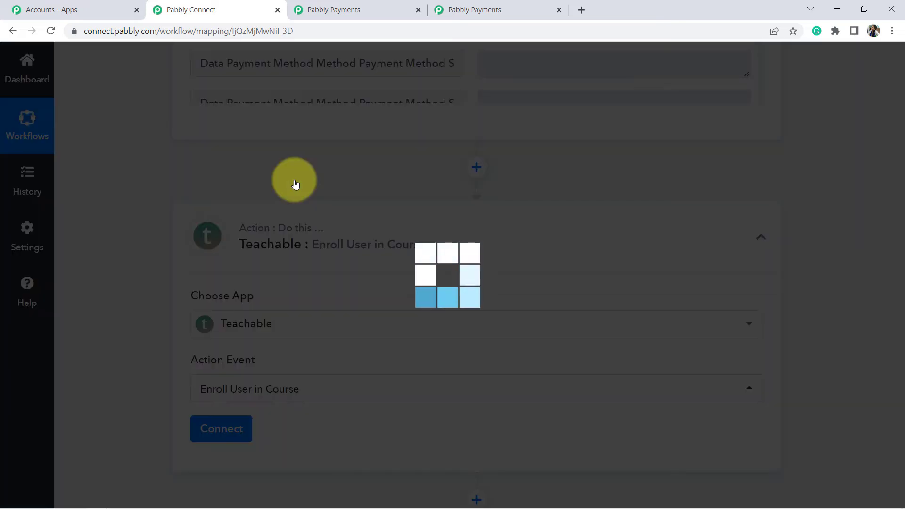
click(214, 428)
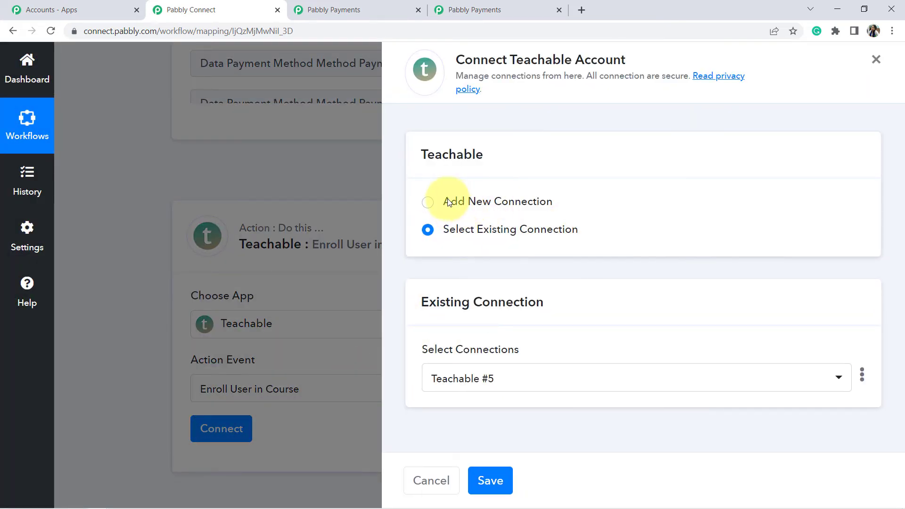
- Choose Add New Connection for Teachable #6 and review the Subdomain help text
click(429, 202)
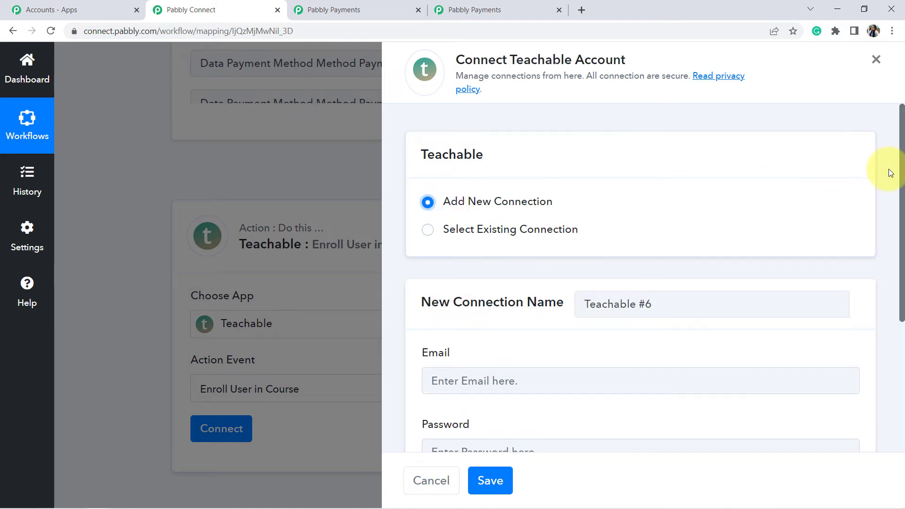
drag(903, 177, 889, 286)
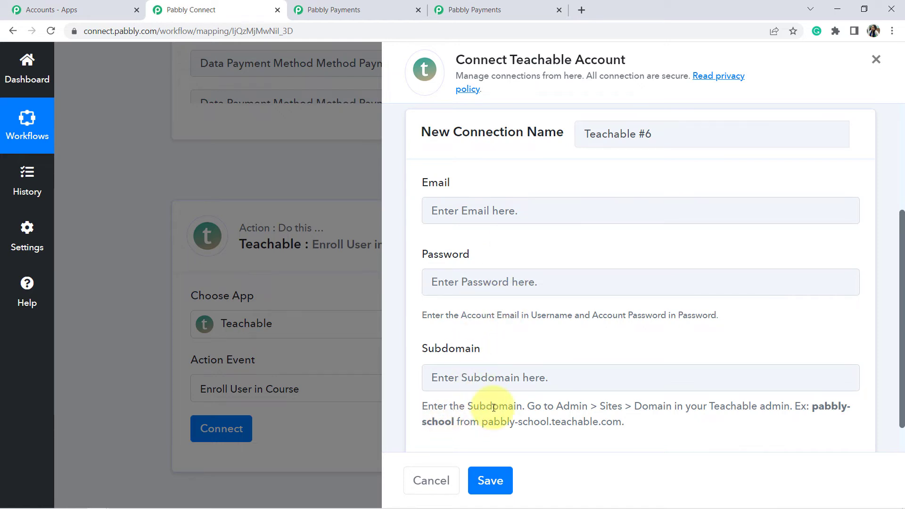
triple_click(445, 408)
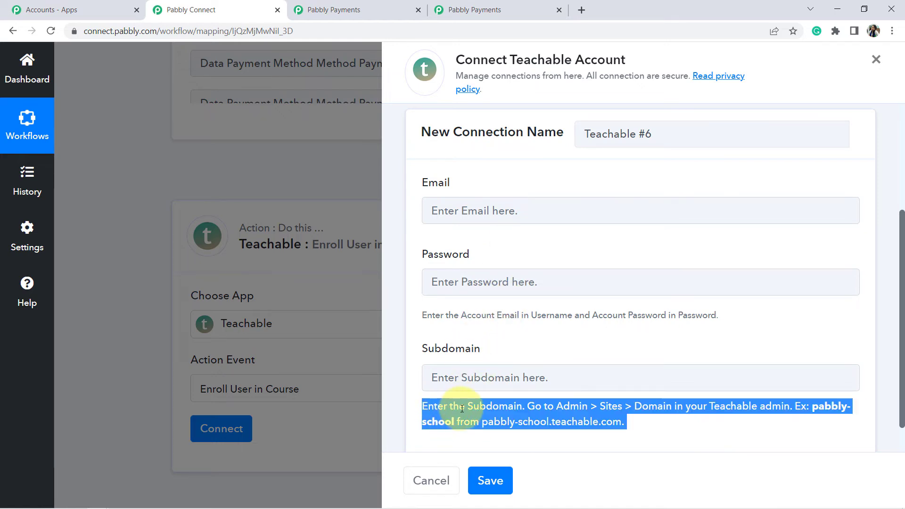
triple_click(472, 408)
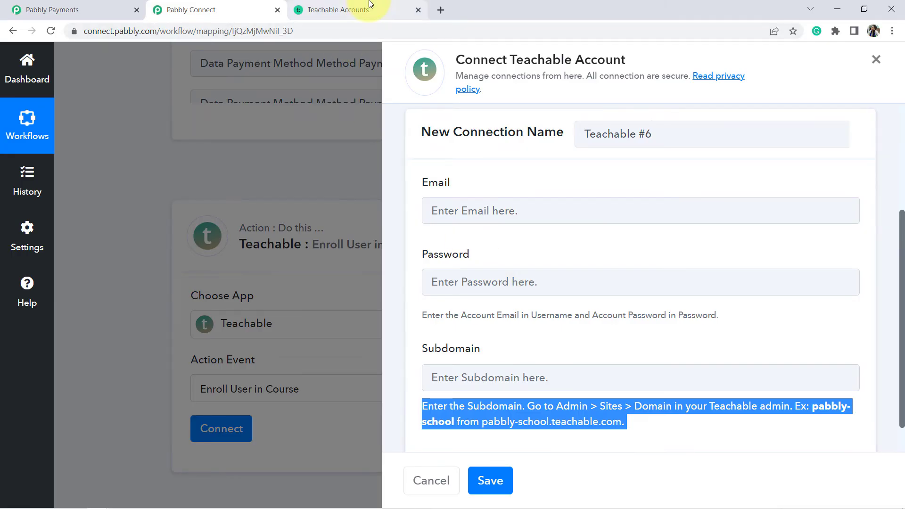
- Copy the subdomain pabbly-connect-s-school from the school admin's address bar
click(369, 5)
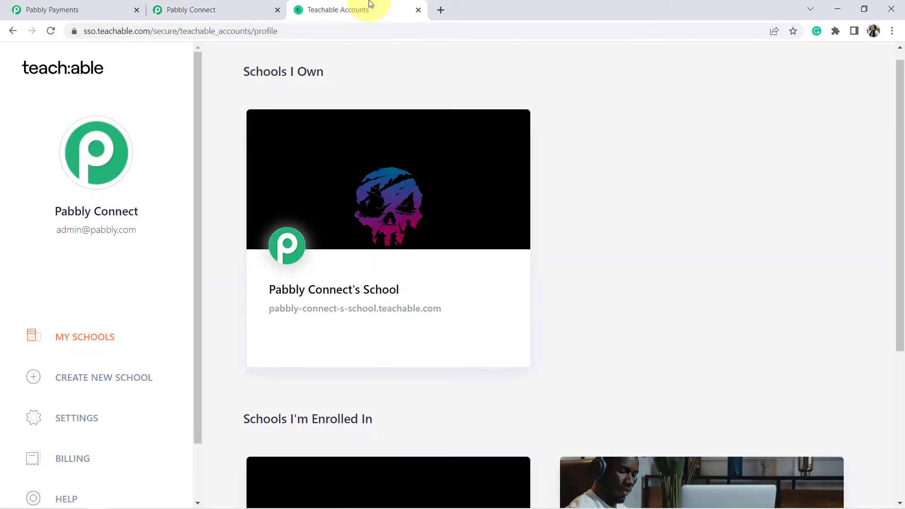
click(391, 213)
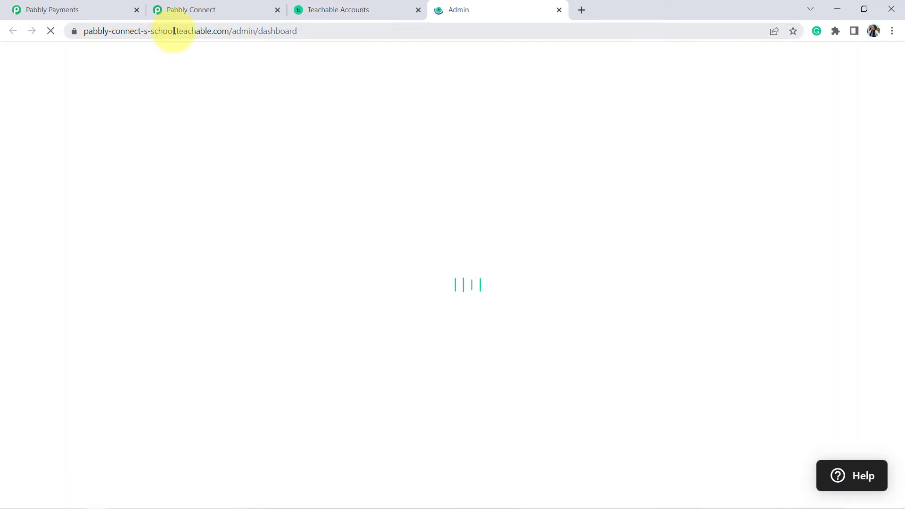
drag(174, 31, 164, 32)
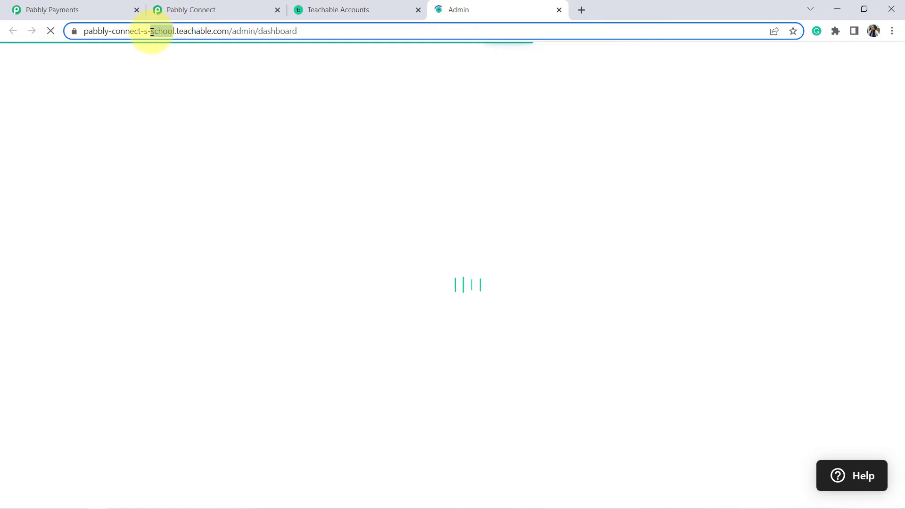
click(152, 32)
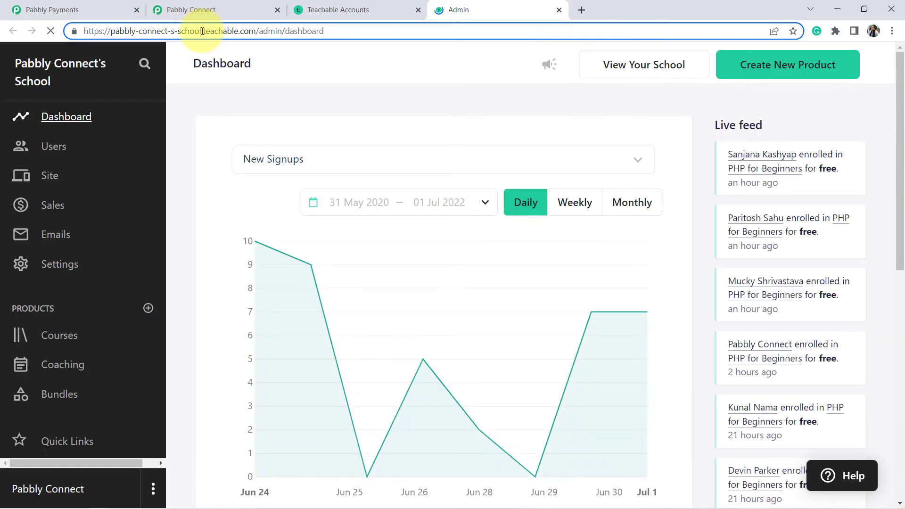
drag(192, 32, 116, 34)
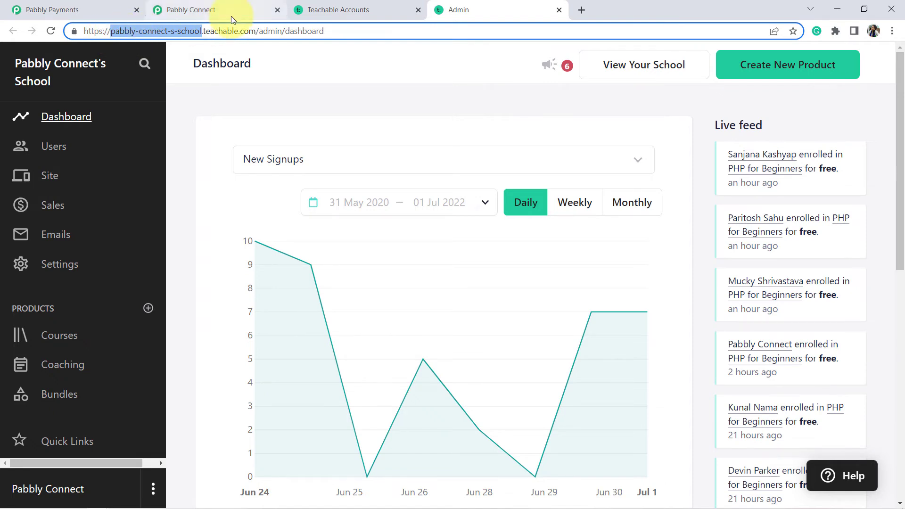
click(350, 5)
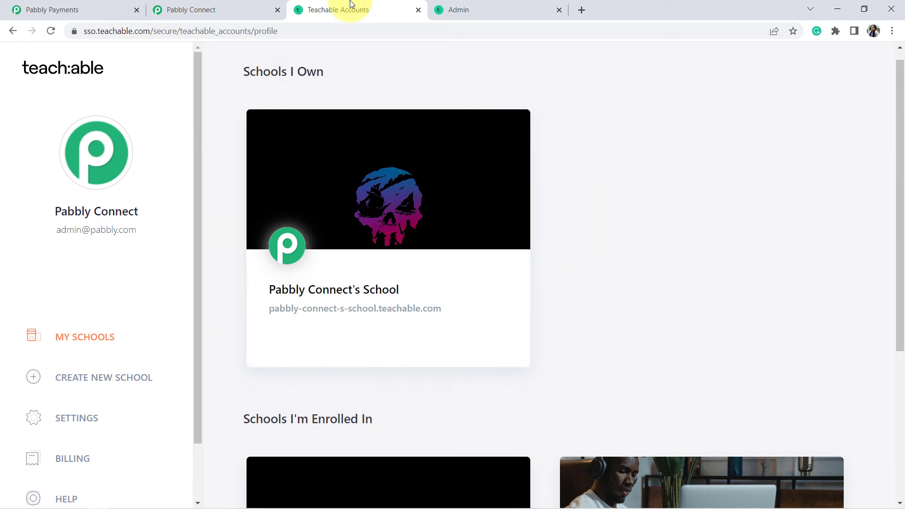
click(244, 4)
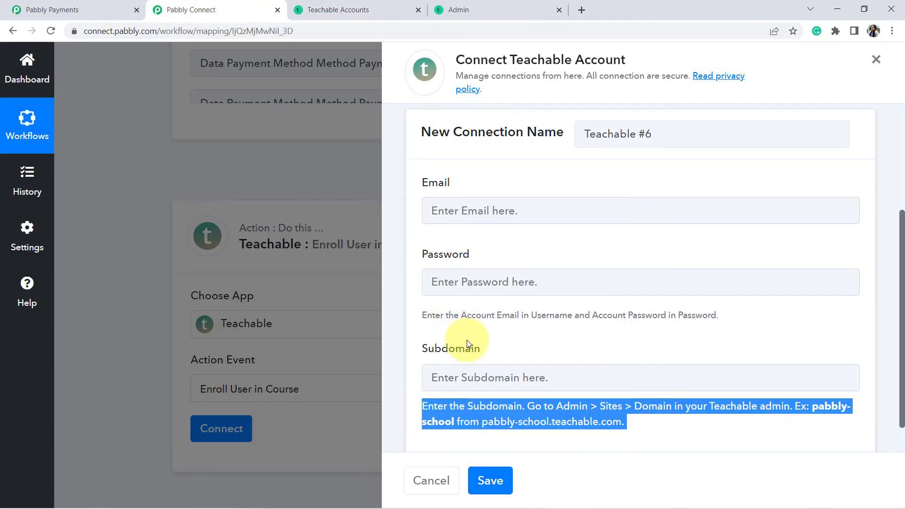
- Paste subdomain pabbly-connect-s-school, enter the account email and password, and save the connection
click(469, 369)
text(pabbly-connect-s-school)
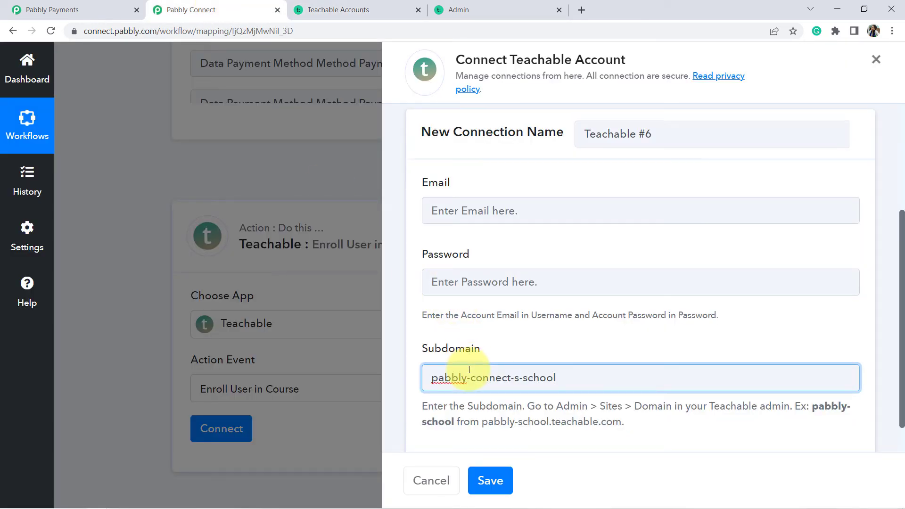
click(465, 219)
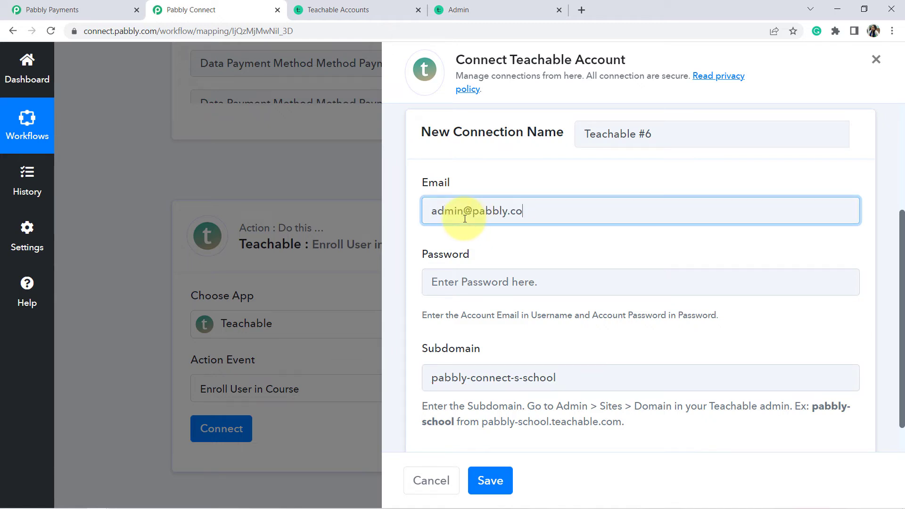
key(Tab)
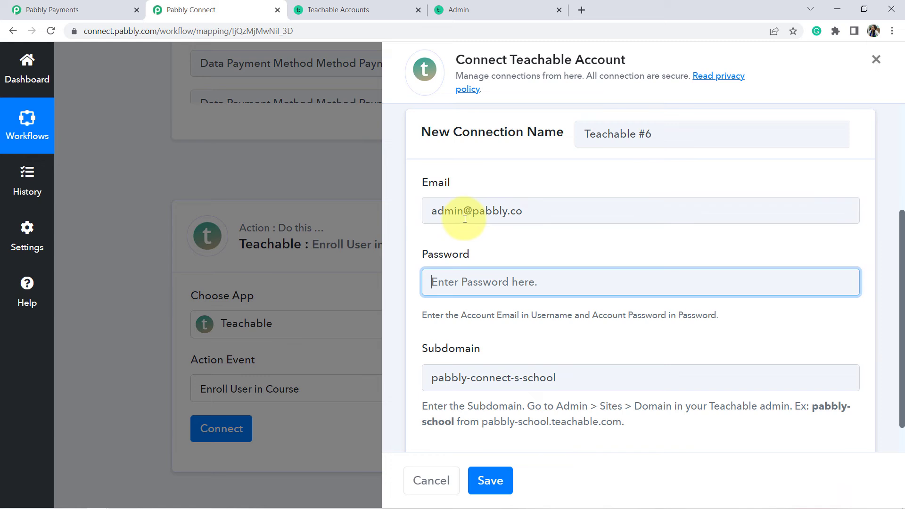
click(547, 209)
text(m)
key(Tab)
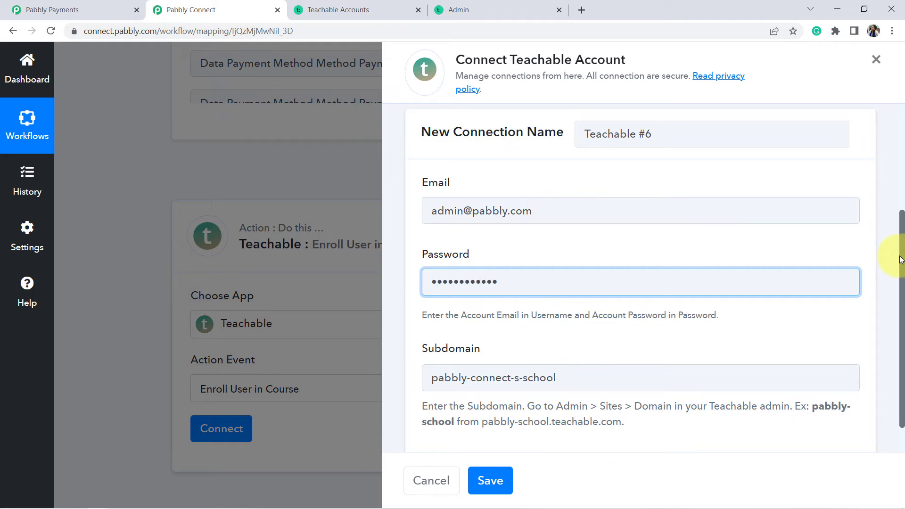
scroll(902, 261, down, 1)
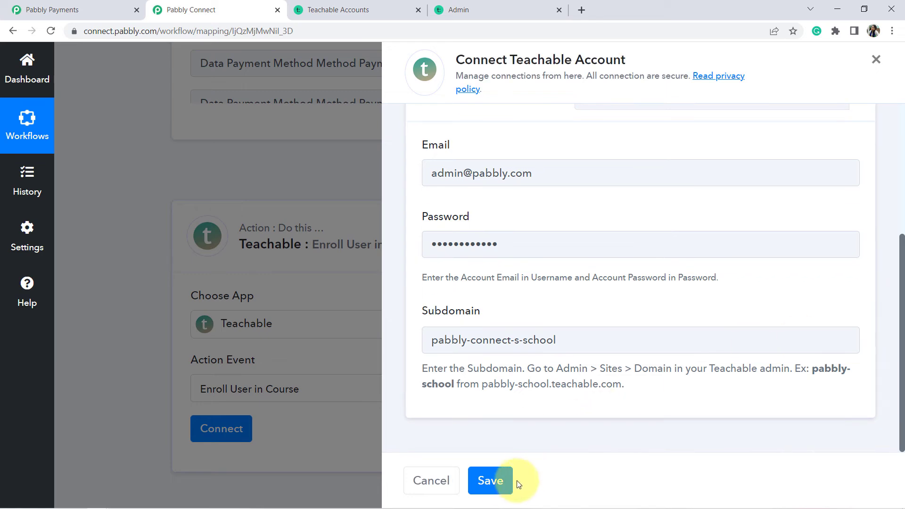
click(487, 482)
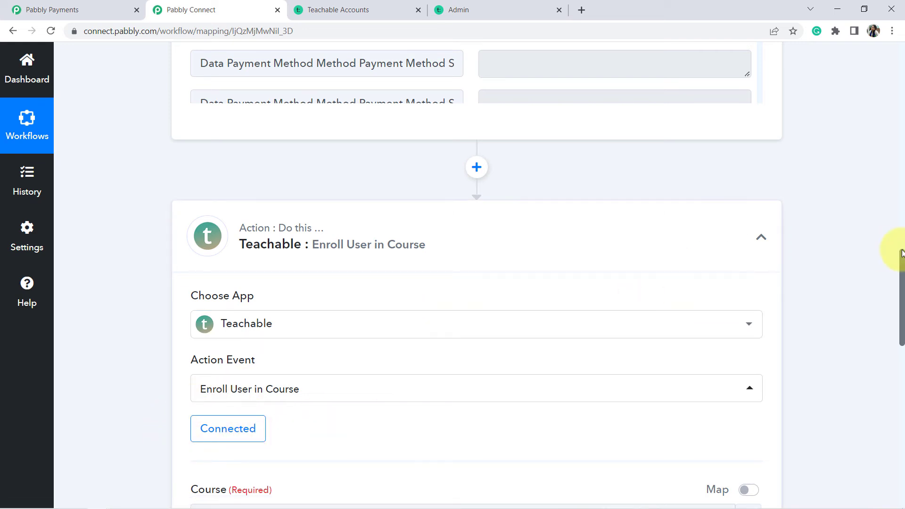
- Open the Course dropdown to see the available Teachable courses
drag(901, 267, 901, 331)
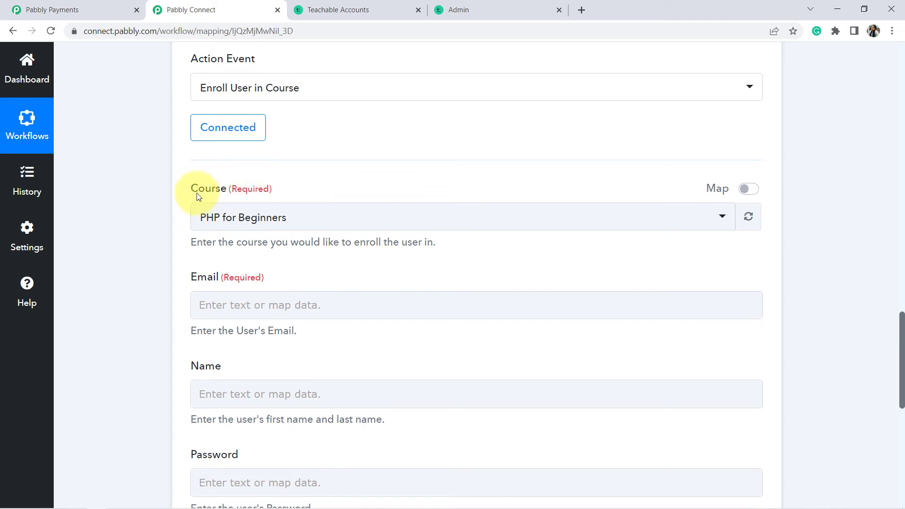
drag(196, 191, 259, 186)
click(250, 188)
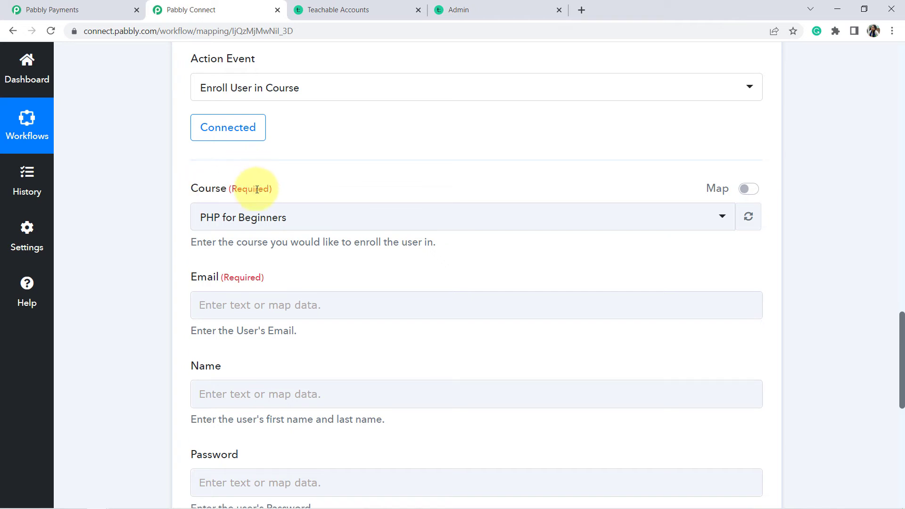
click(244, 223)
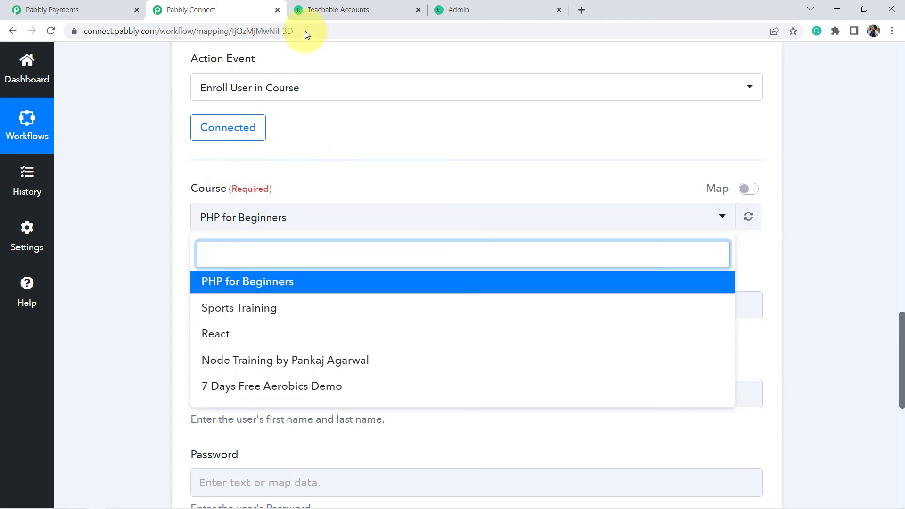
click(354, 4)
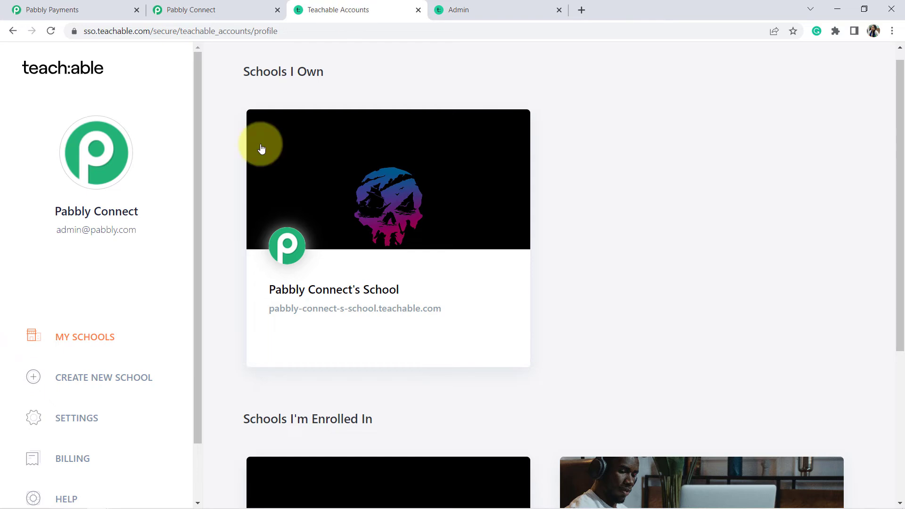
- Open the school's Teachable Courses list and compare it with the workflow's Course dropdown
click(353, 208)
click(660, 5)
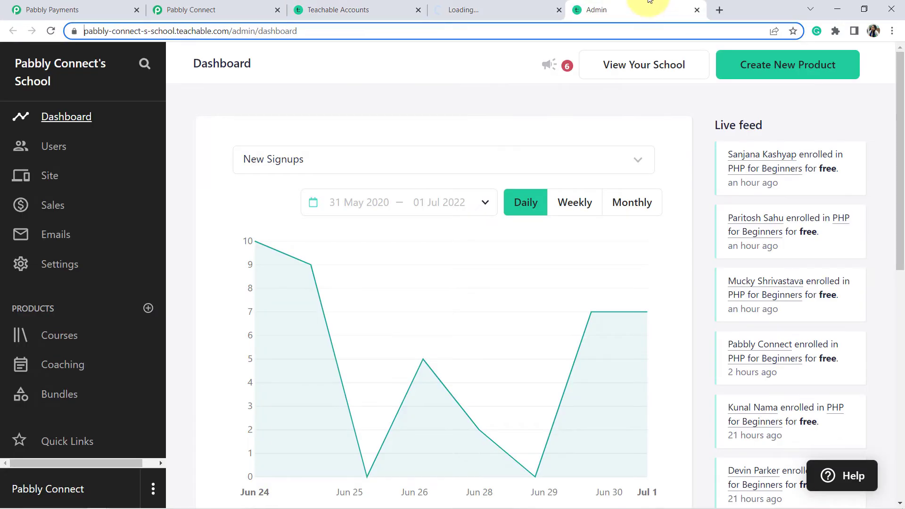
click(61, 343)
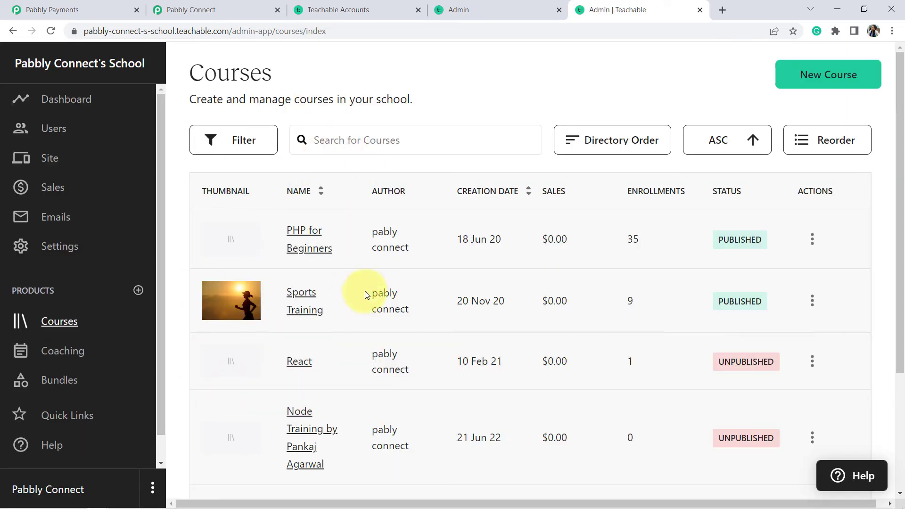
click(208, 10)
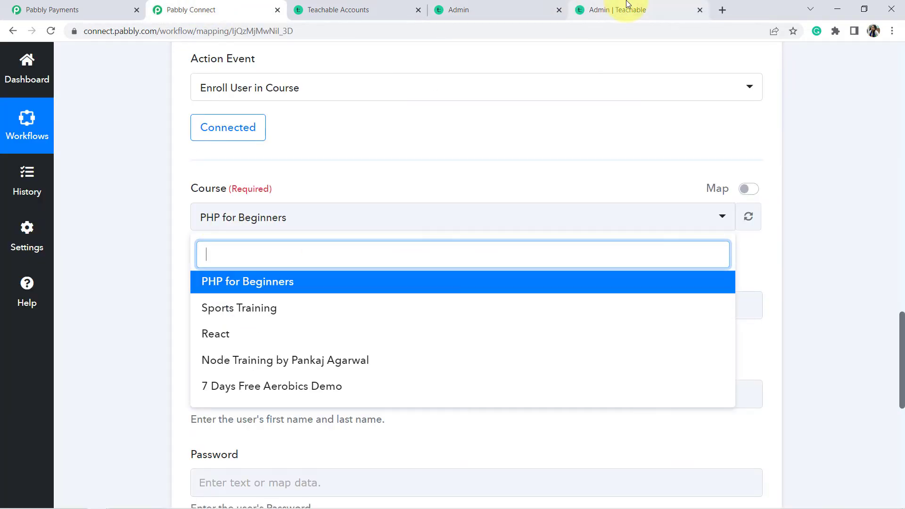
click(607, 8)
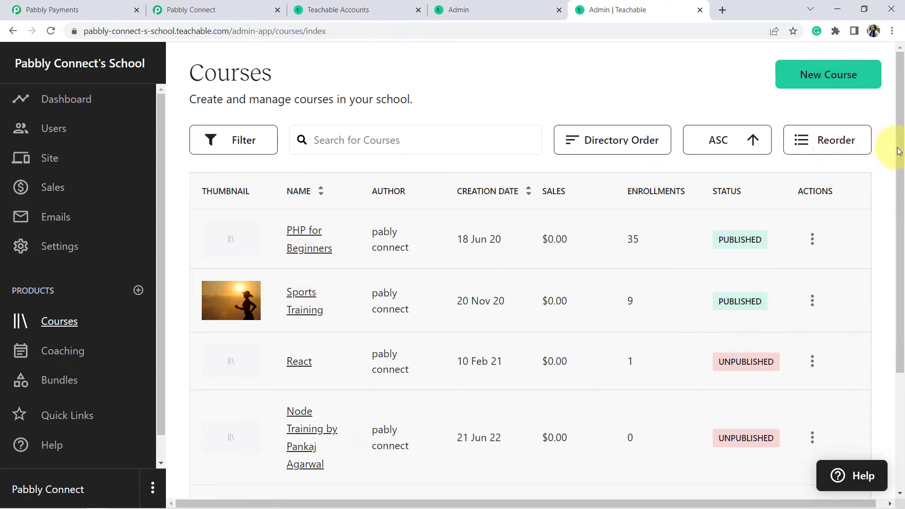
drag(899, 146, 900, 264)
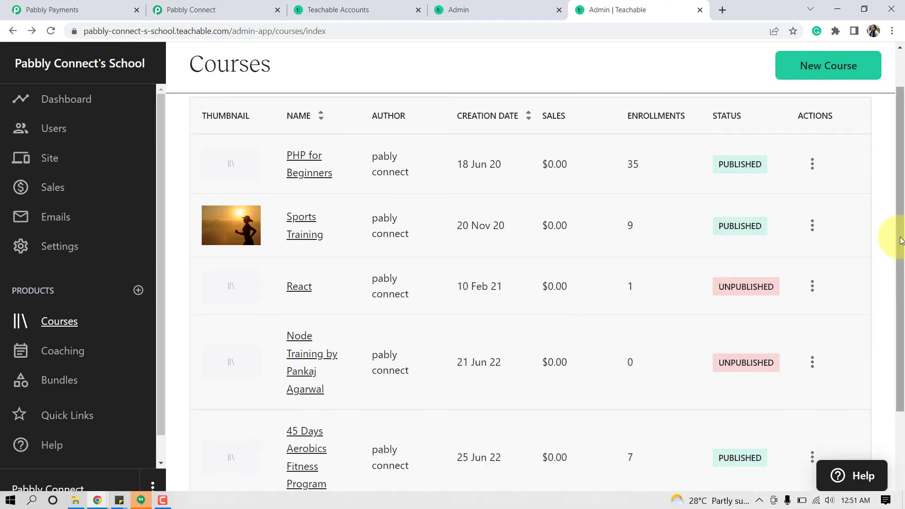
drag(900, 241, 891, 292)
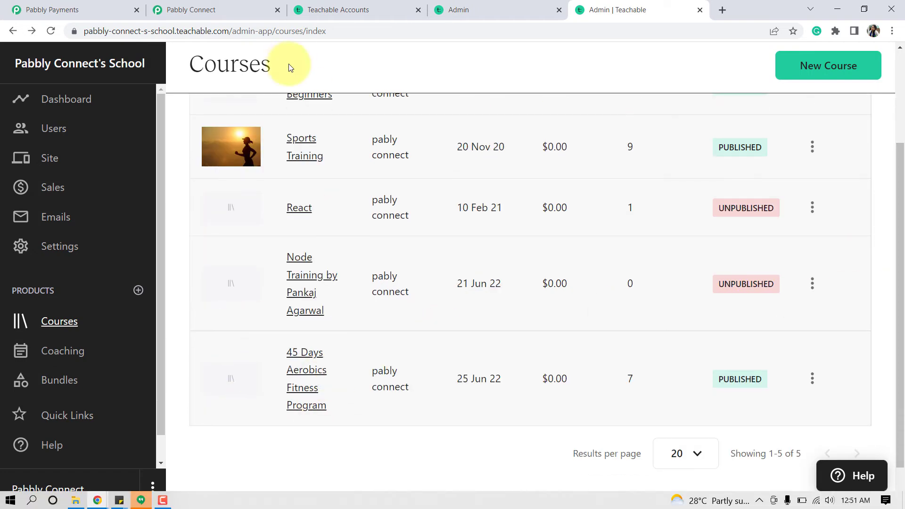
click(234, 5)
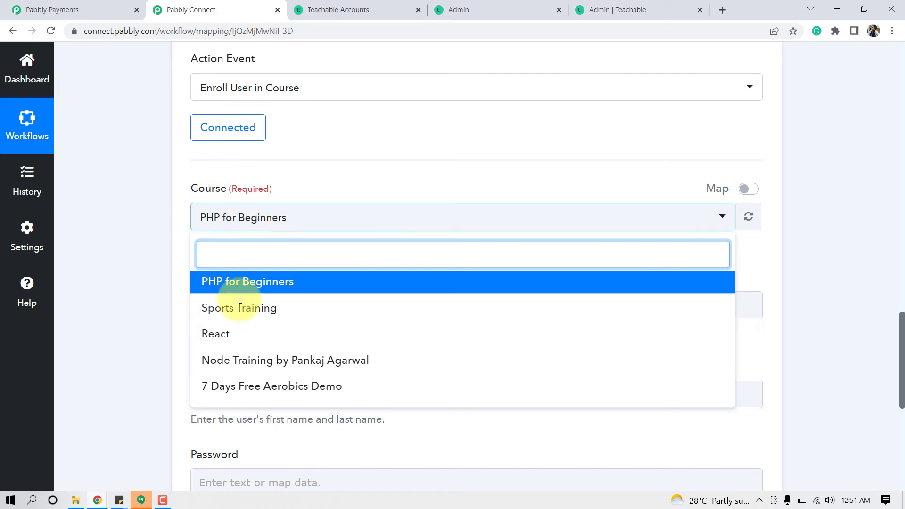
- Refresh the Teachable course list and select 45 Days Aerobics Fitness Program as the course
click(107, 324)
click(748, 217)
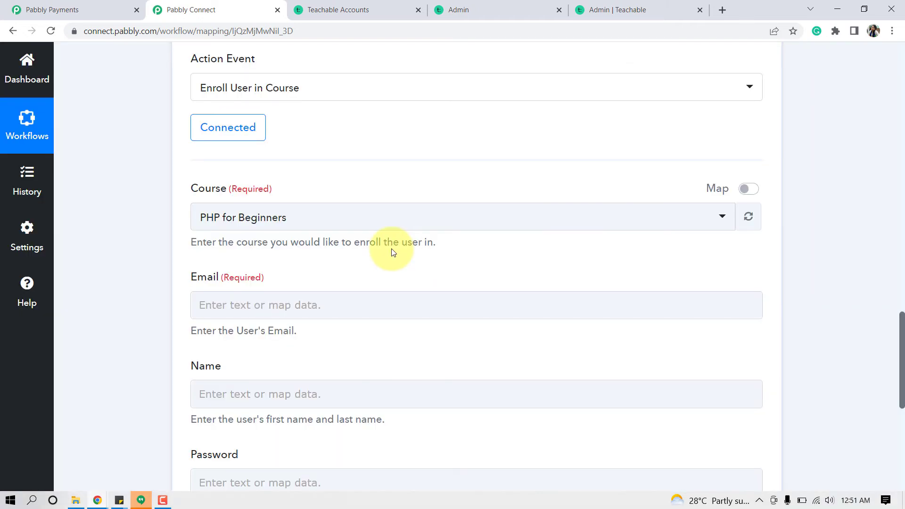
click(257, 218)
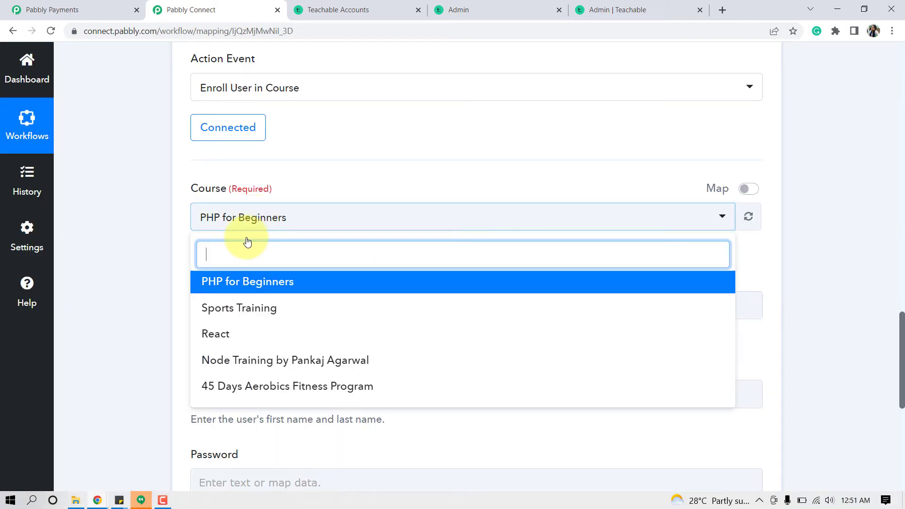
click(229, 385)
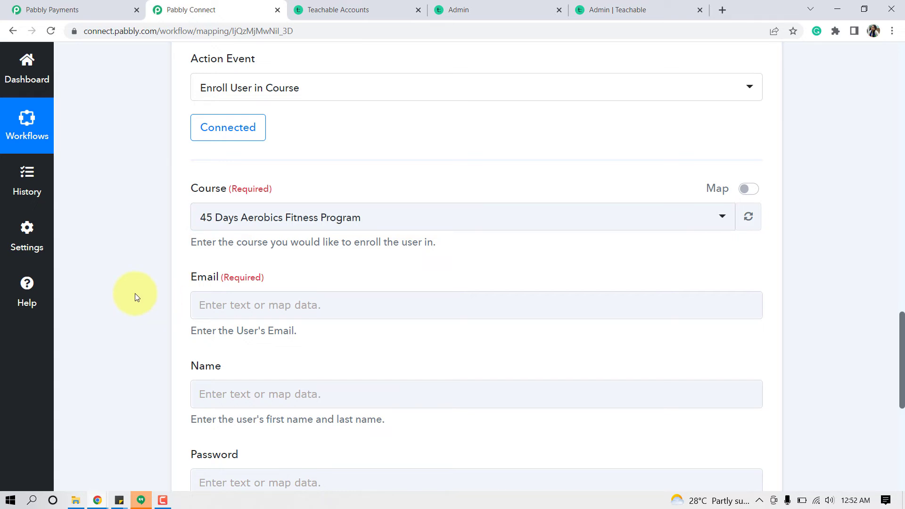
- Put focus in the Email field, dismissing the data-mapping list that pops up
click(229, 307)
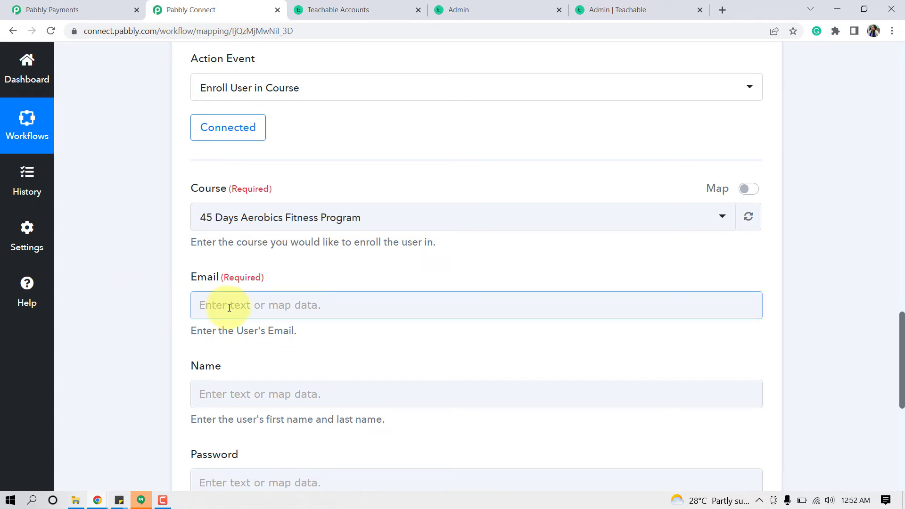
click(139, 301)
drag(165, 300, 260, 272)
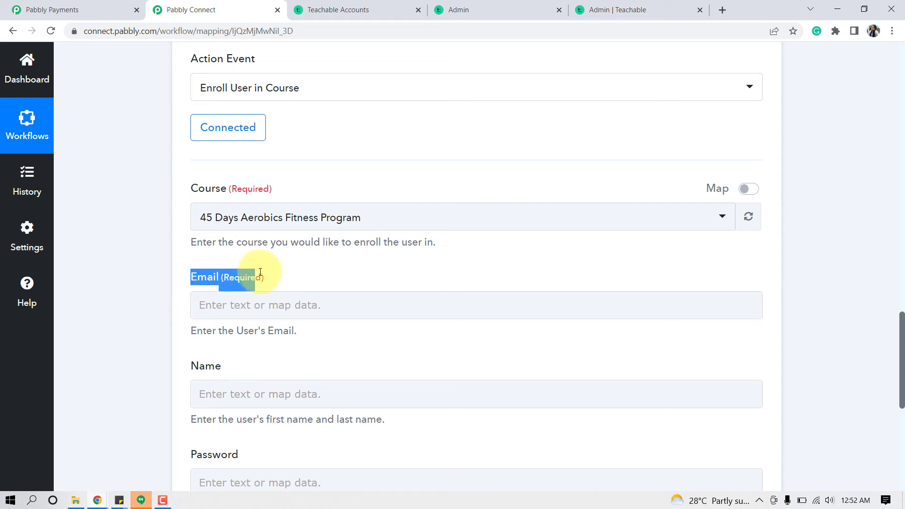
click(270, 273)
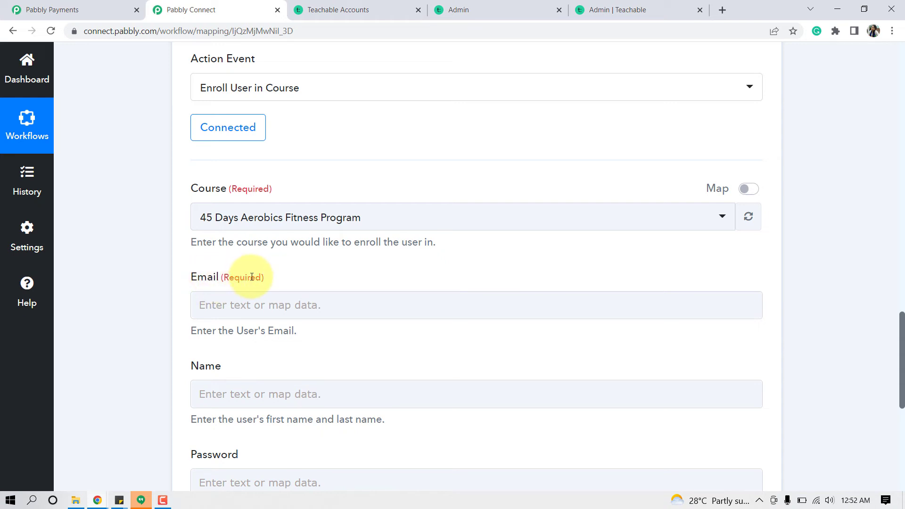
click(300, 295)
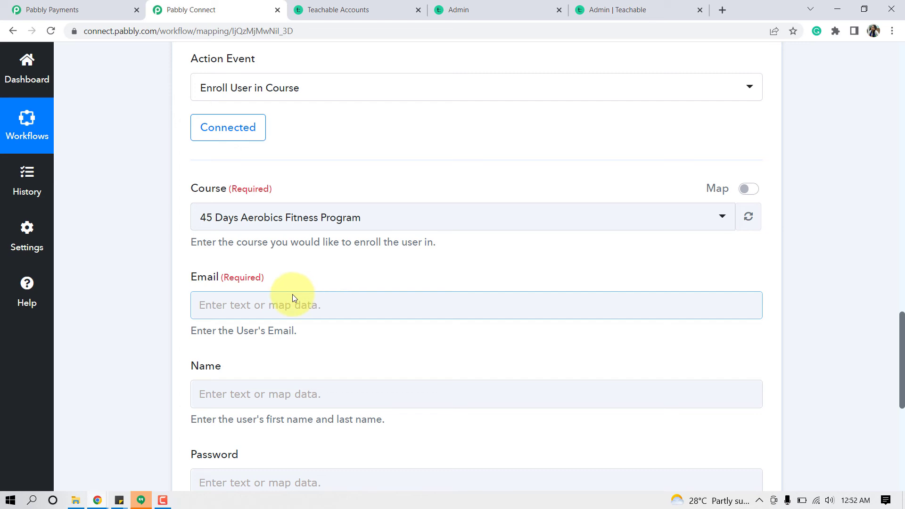
mouse_move(901, 369)
mouse_down()
mouse_move(903, 221)
mouse_move(892, 186)
mouse_move(902, 212)
mouse_move(900, 365)
mouse_up()
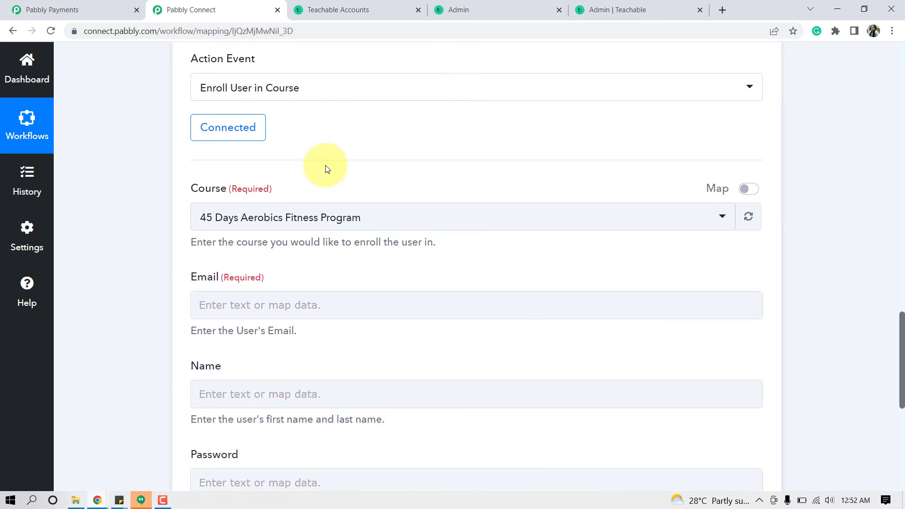
- Map Email to the Successful Payment trigger's Data Subscription Customer Email Id value
click(231, 314)
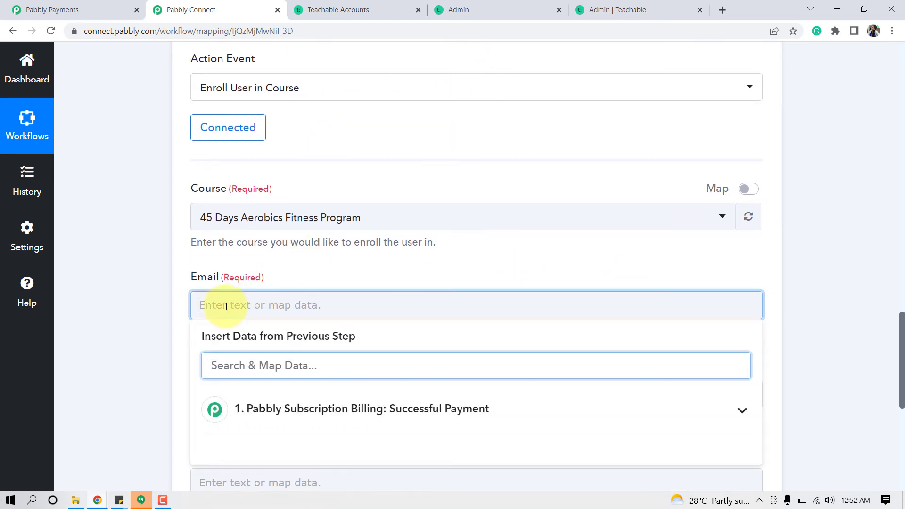
click(271, 418)
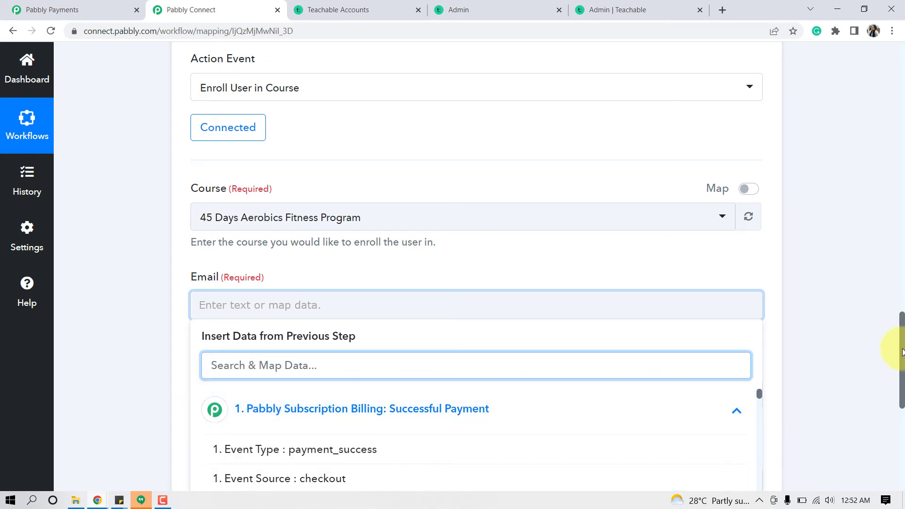
drag(903, 351, 903, 384)
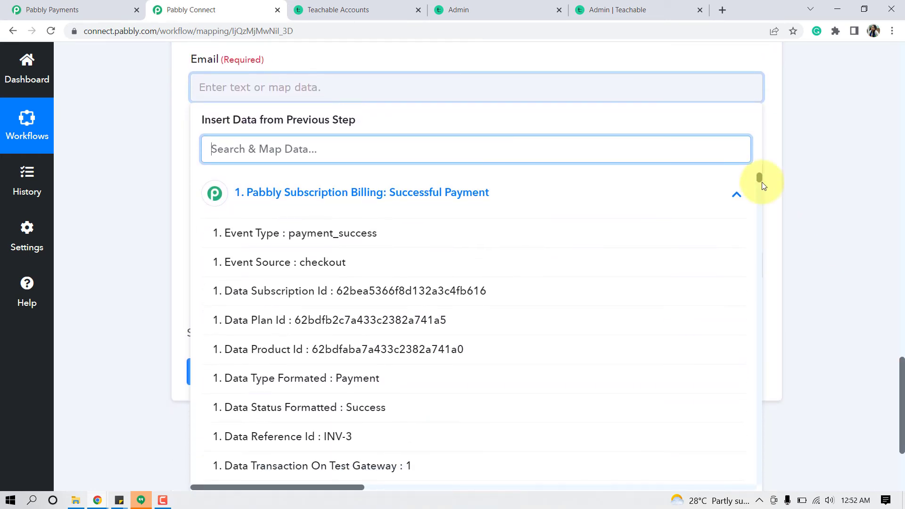
drag(760, 178, 759, 461)
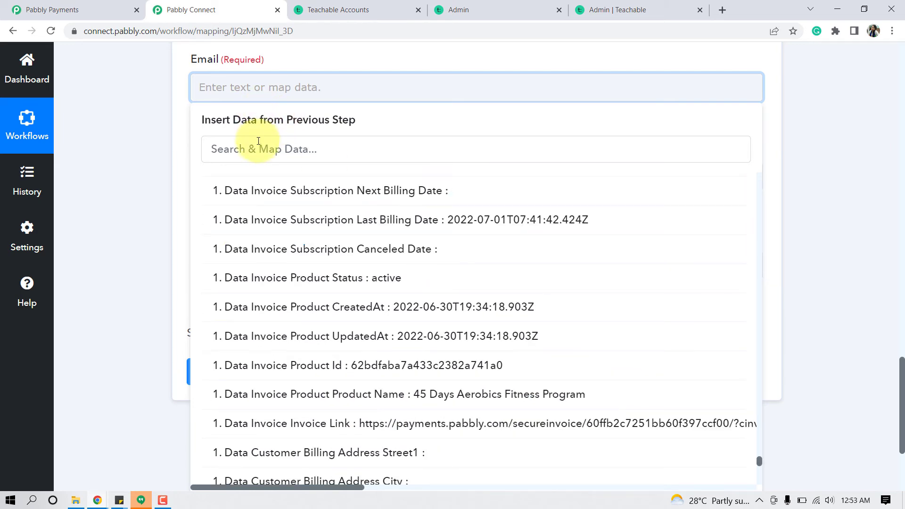
click(258, 152)
text(ashira)
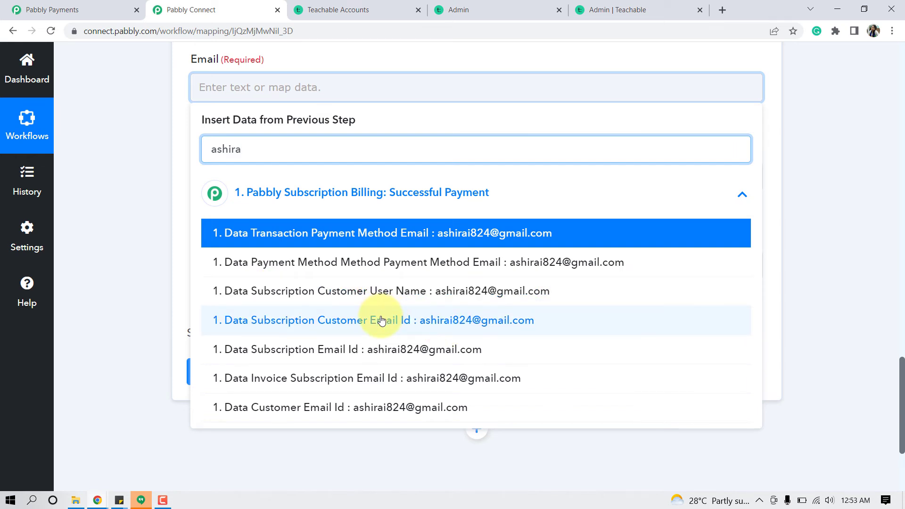
click(381, 321)
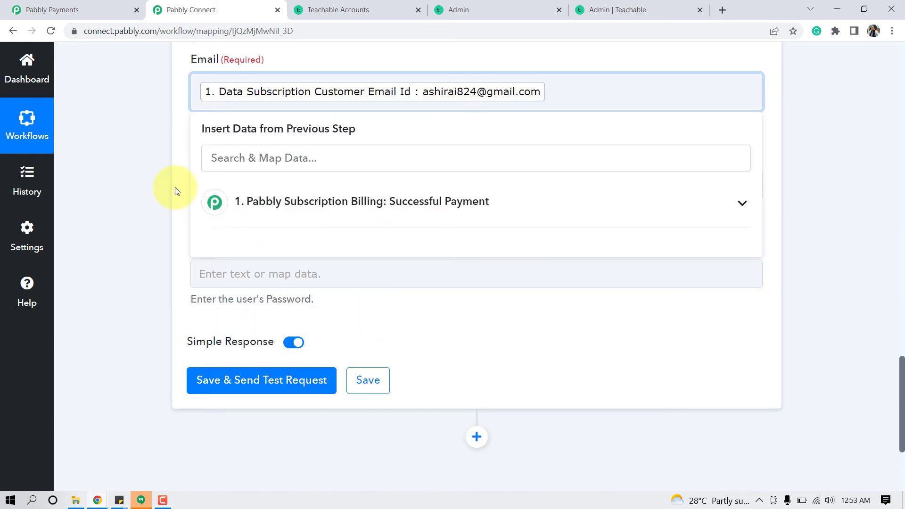
click(125, 166)
scroll(126, 165, up, 1)
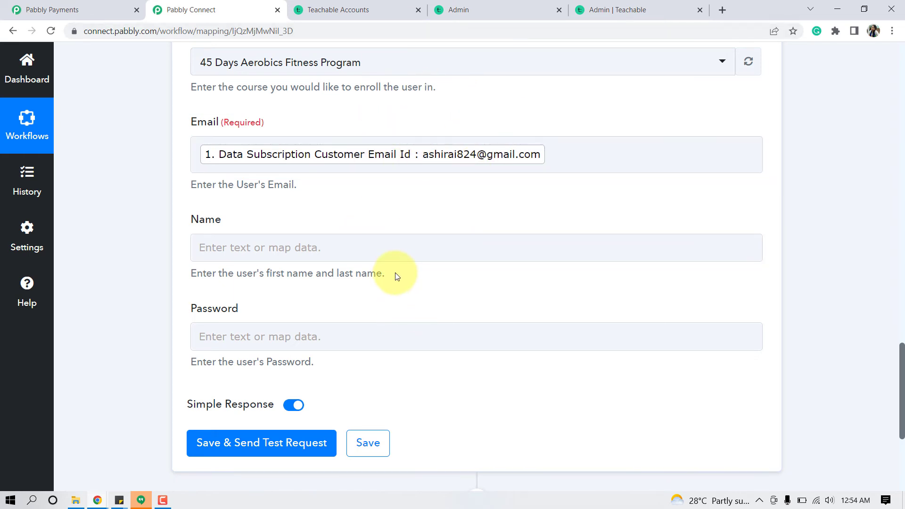
click(207, 242)
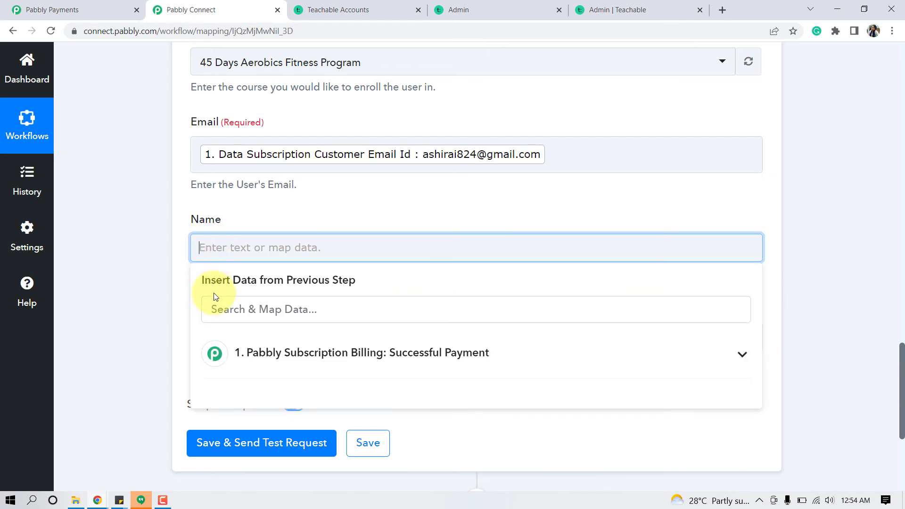
click(168, 327)
scroll(594, 302, up, 1)
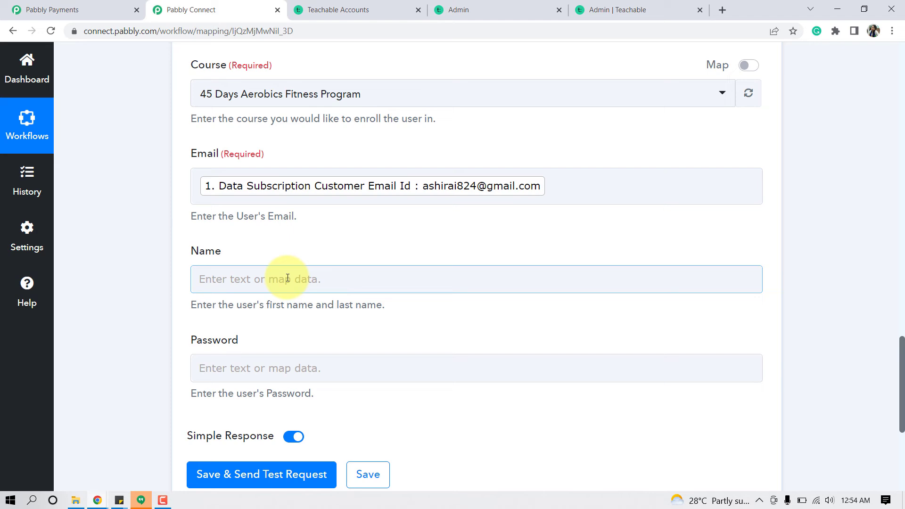
double_click(210, 251)
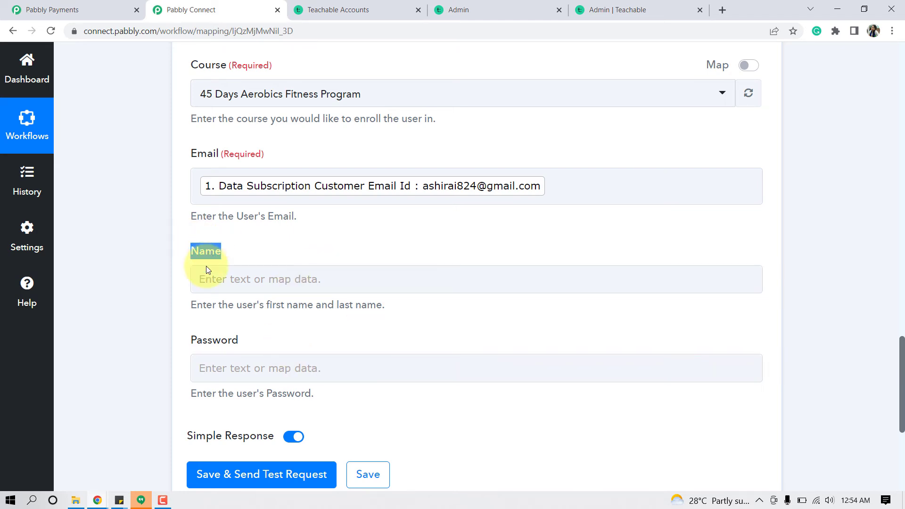
click(209, 347)
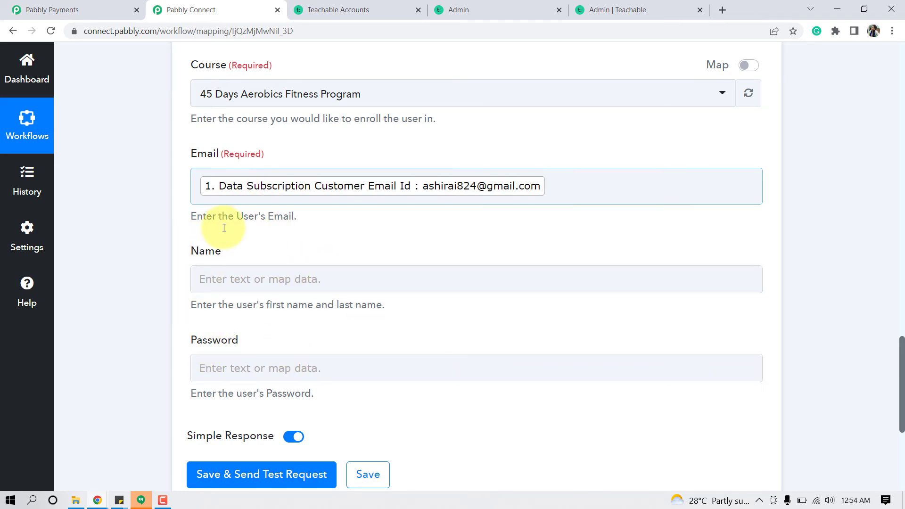
double_click(205, 253)
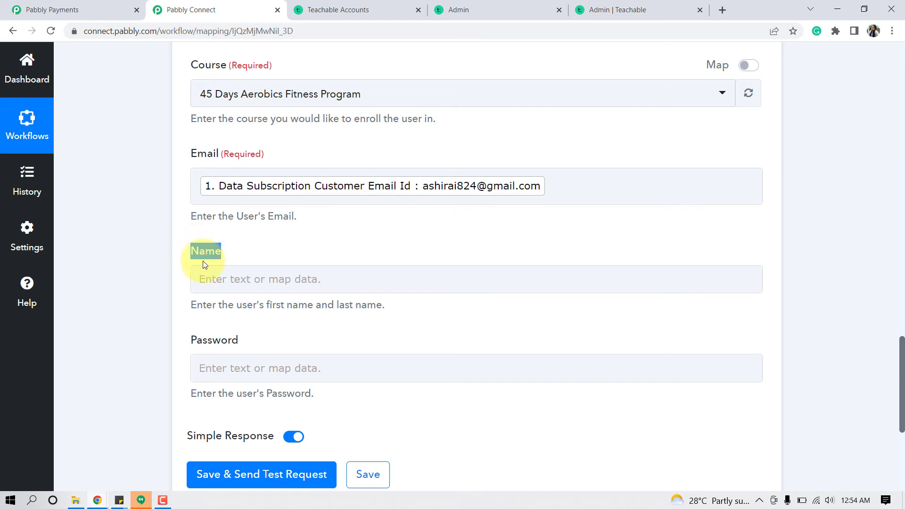
click(216, 337)
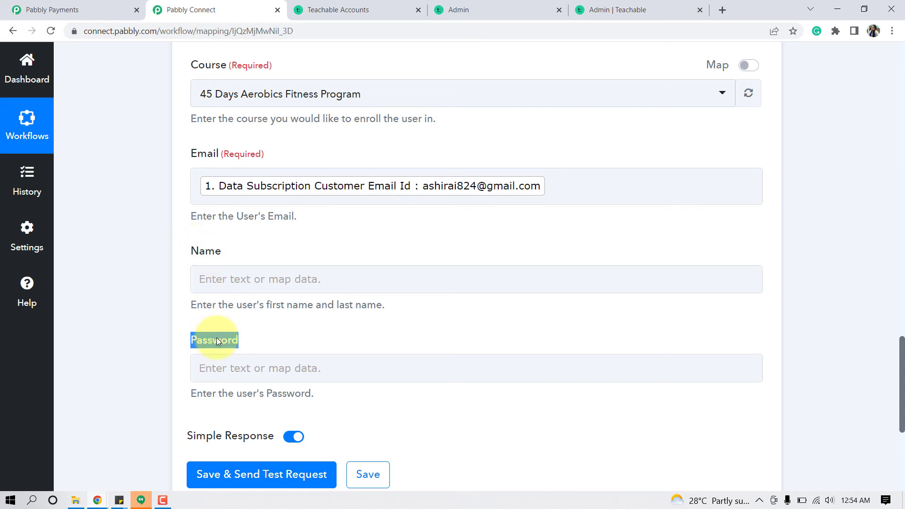
click(166, 266)
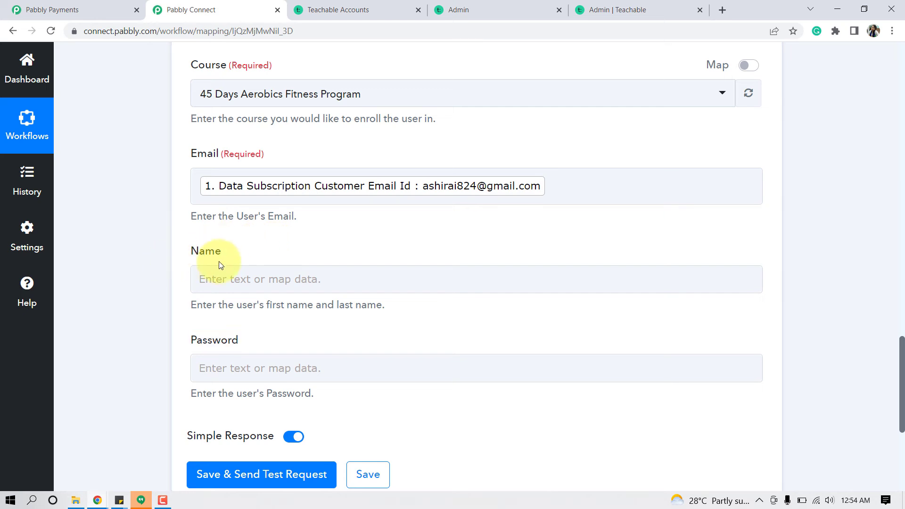
click(228, 285)
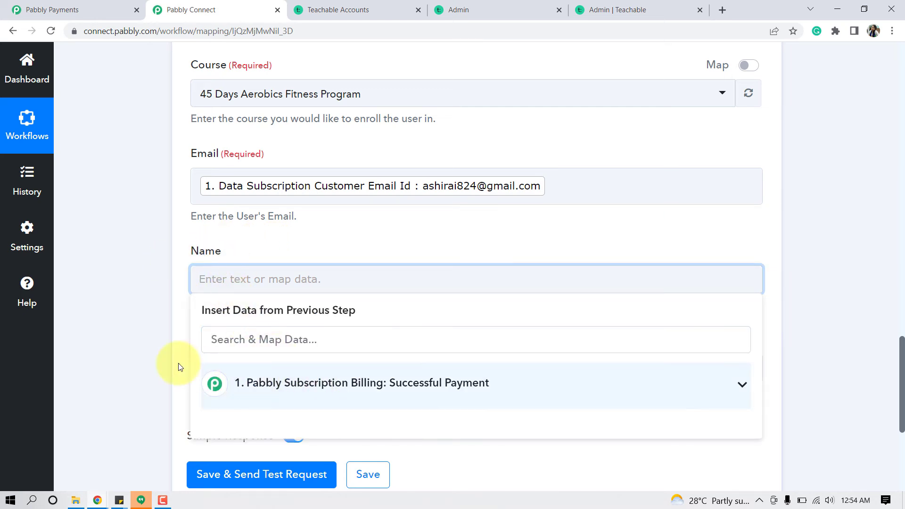
click(152, 348)
click(248, 367)
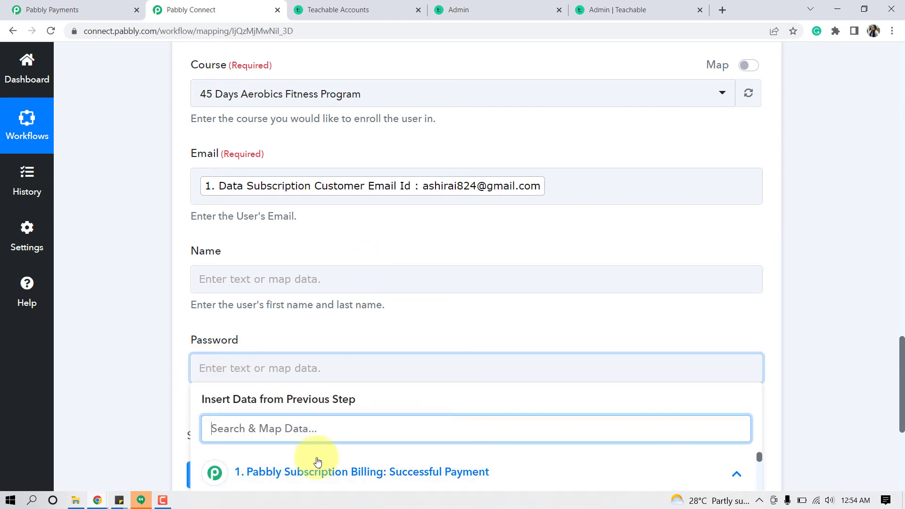
click(115, 355)
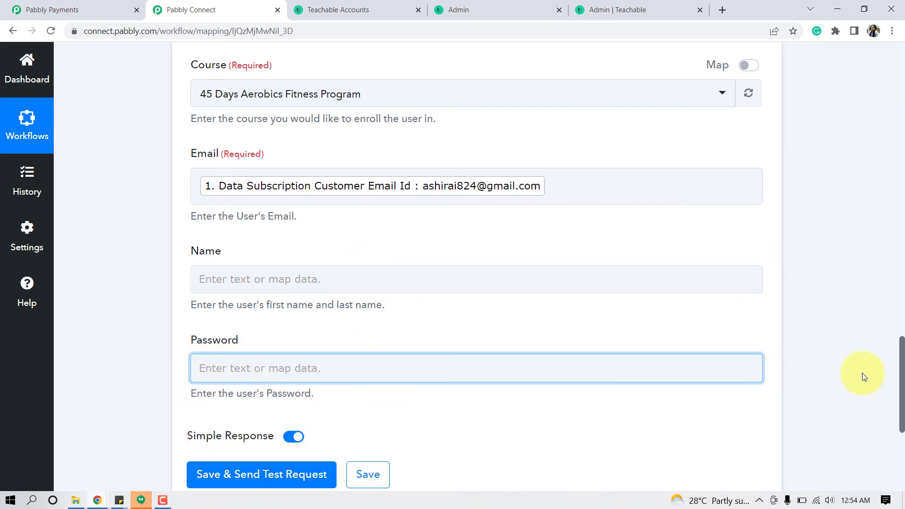
drag(901, 374, 901, 438)
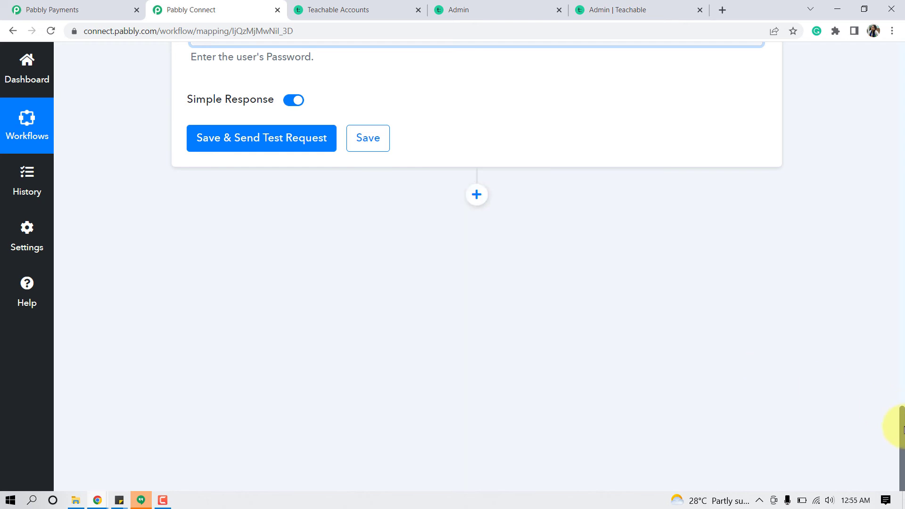
drag(902, 434, 903, 390)
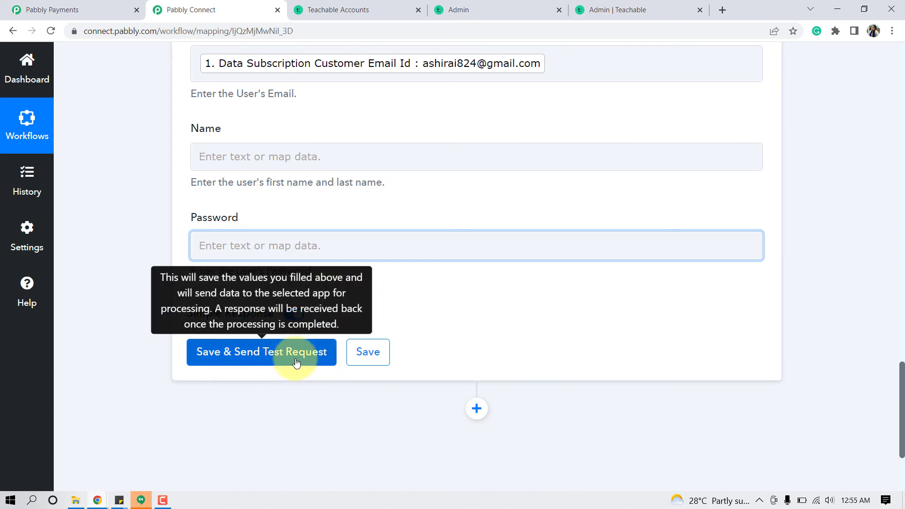
- Recheck the course's filtered Teachable student list, showing 5 students, then return to Pabbly Connect
click(340, 3)
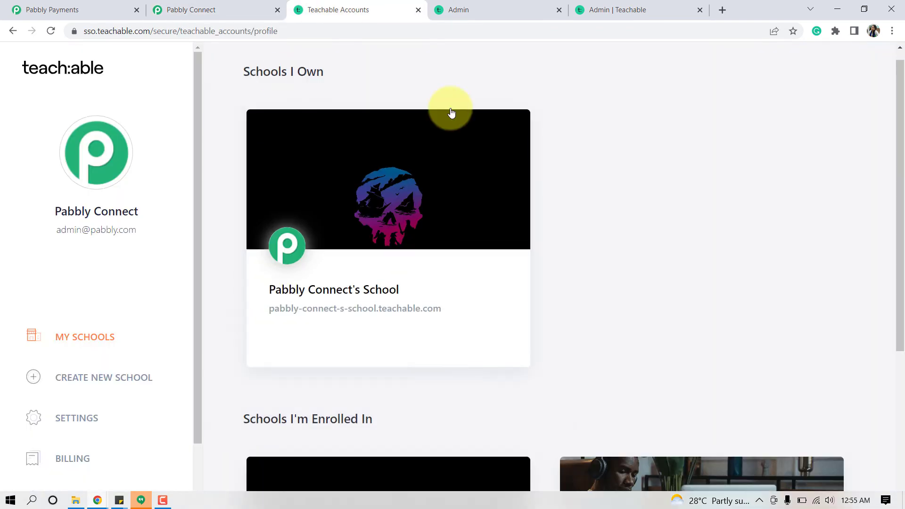
click(523, 5)
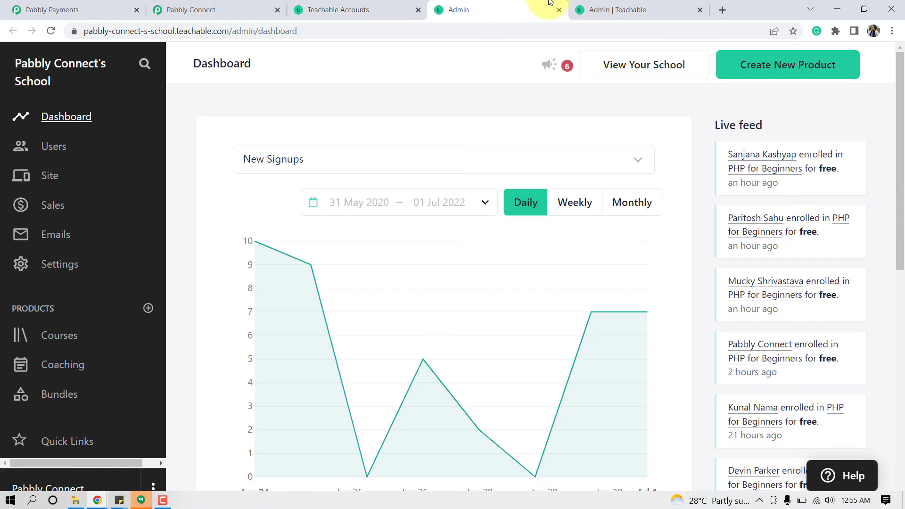
drag(641, 8, 464, 8)
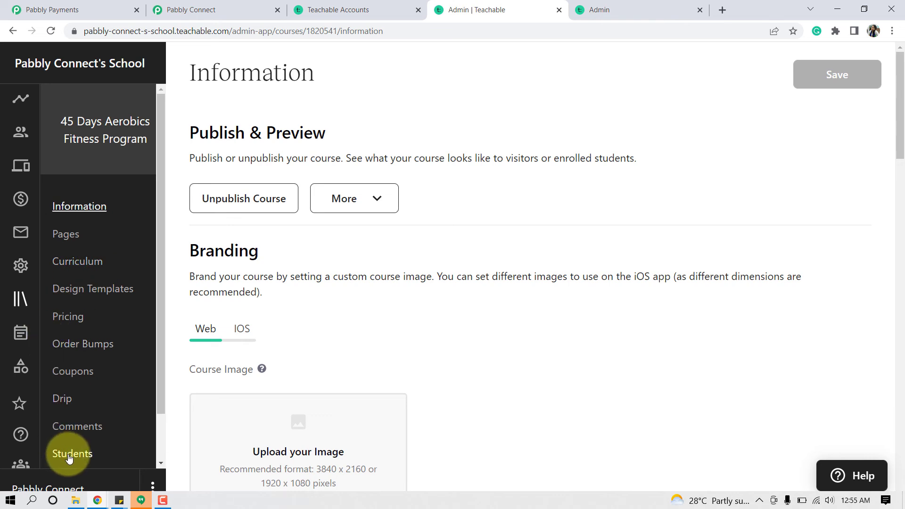
click(71, 454)
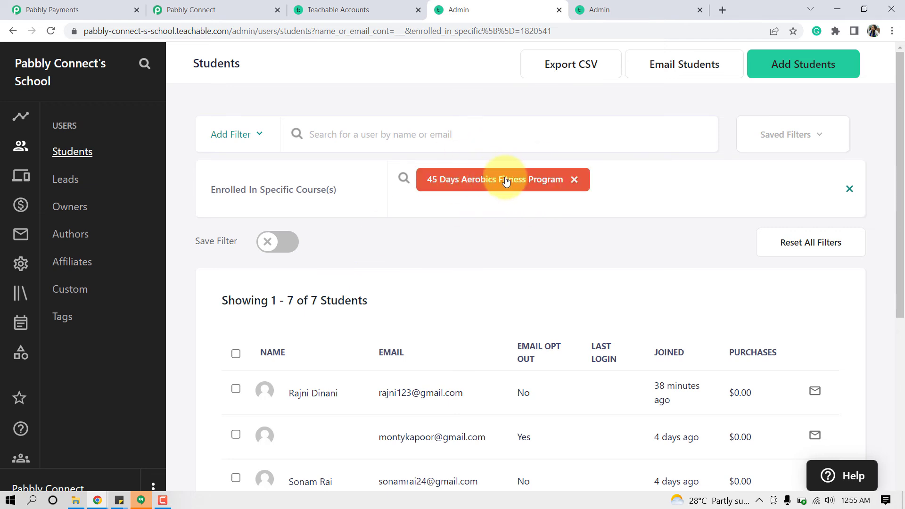
drag(900, 147, 900, 259)
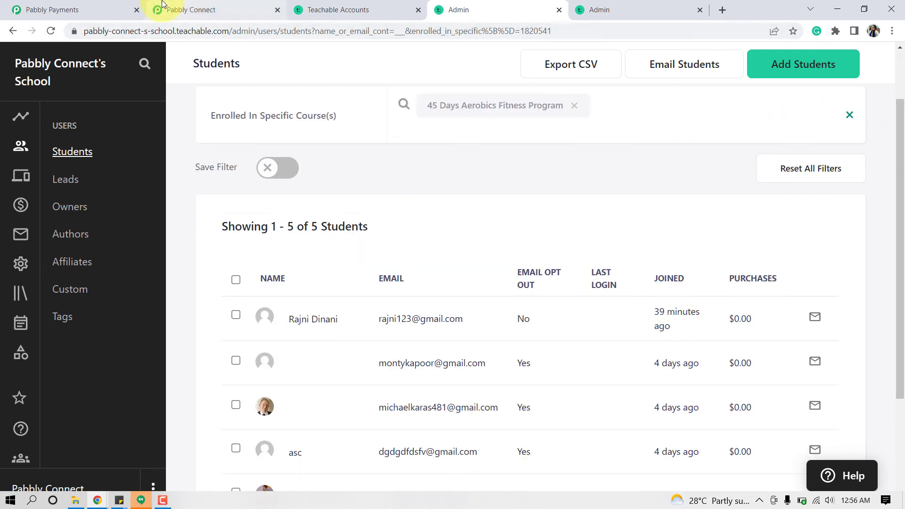
click(200, 5)
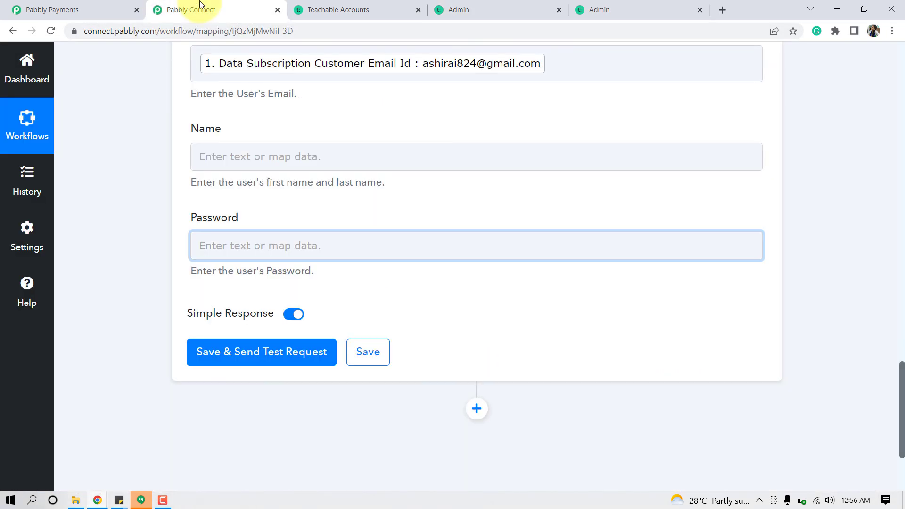
- Save the Teachable enrollment step and send a test request, reviewing the response received
click(282, 359)
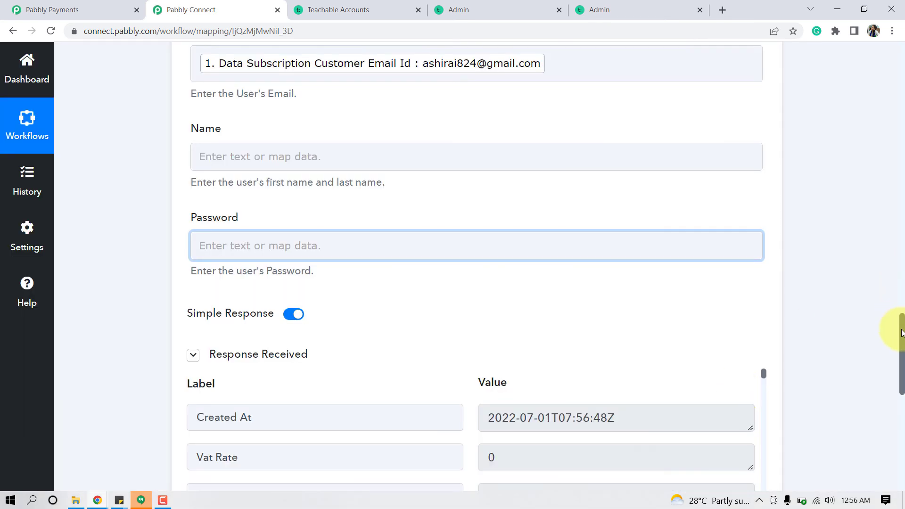
mouse_move(901, 336)
mouse_down()
mouse_move(901, 390)
mouse_move(900, 322)
mouse_up()
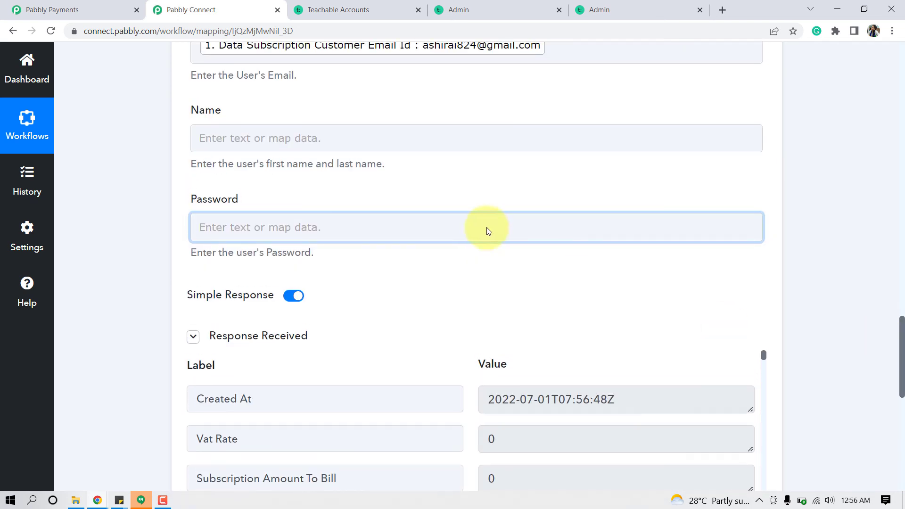
click(346, 16)
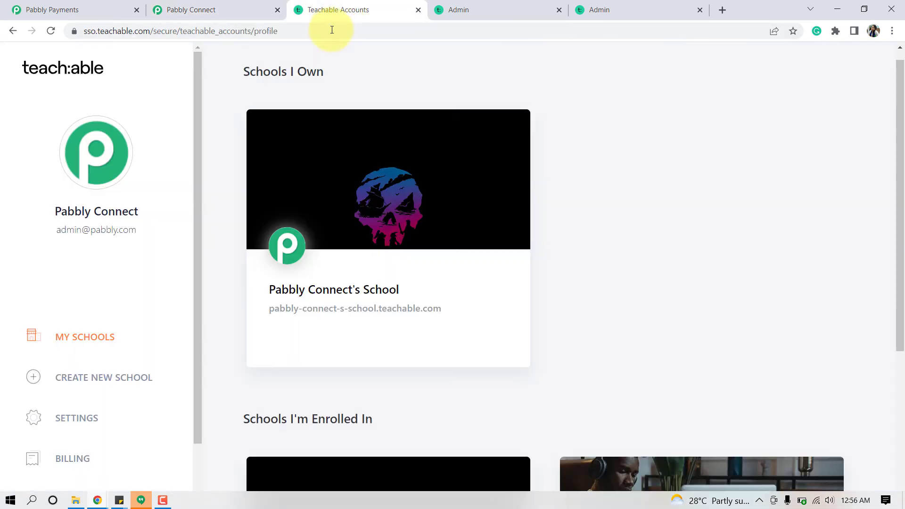
- Reload Teachable's course student list to show 6 students including the test enrollee, then return to Pabbly Connect
click(324, 28)
click(599, 4)
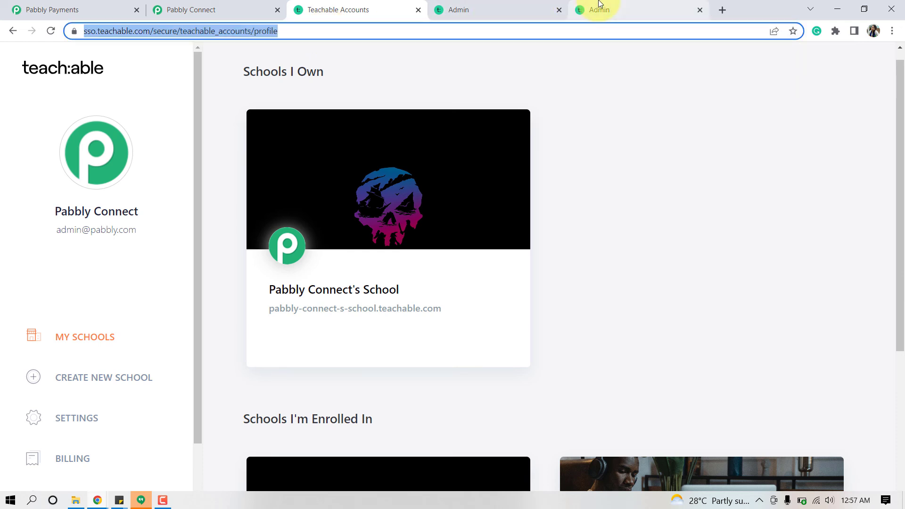
click(493, 4)
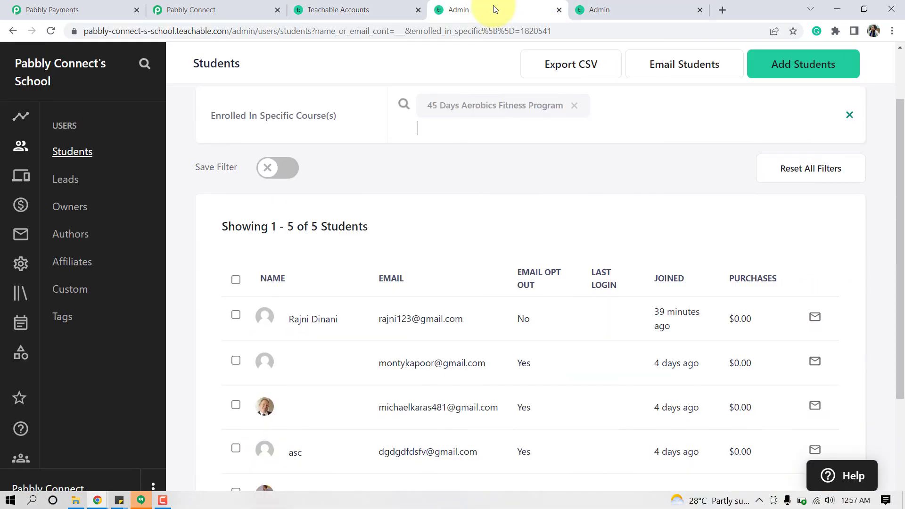
drag(493, 5, 374, 43)
click(349, 29)
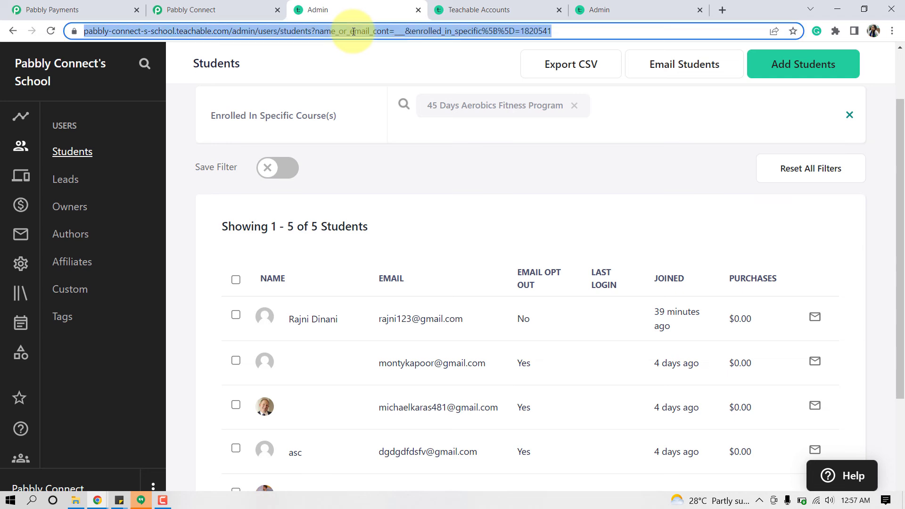
key(Return)
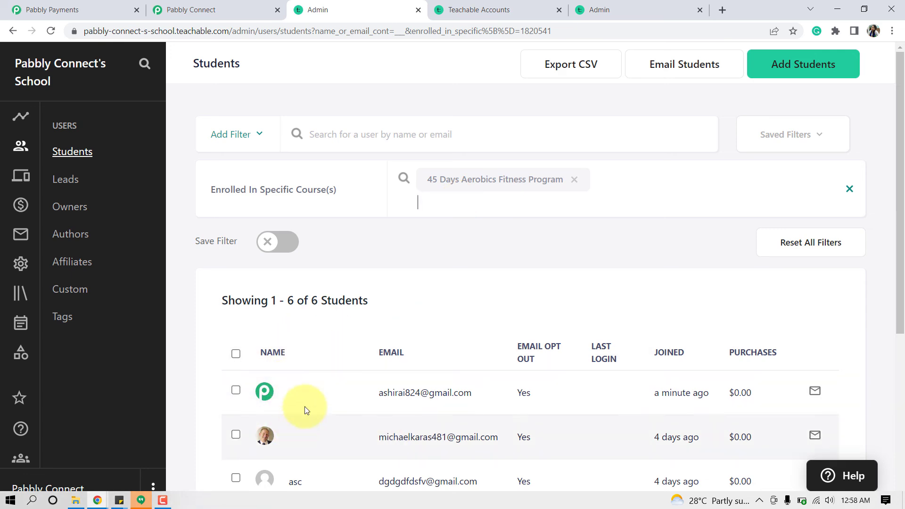
click(188, 7)
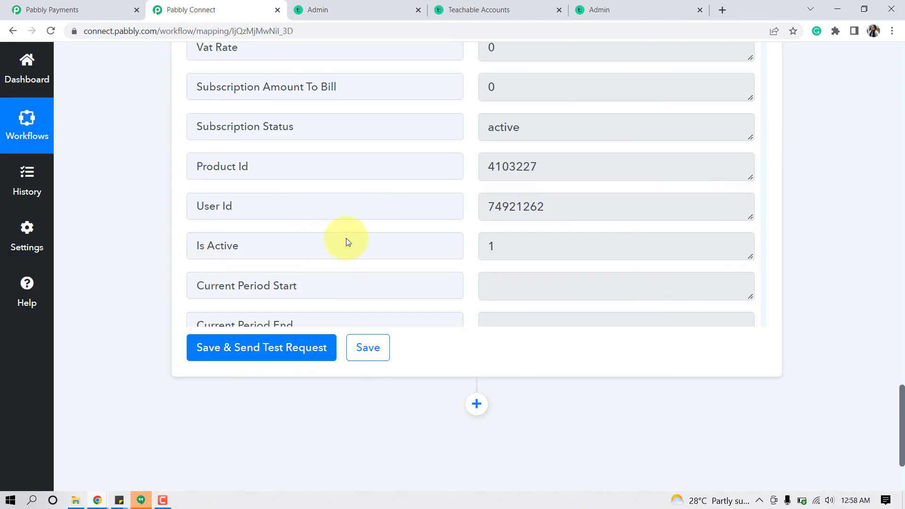
- Map Name to Data Customer First Name plus Data Customer Last Name and resend the test request
drag(903, 425, 889, 358)
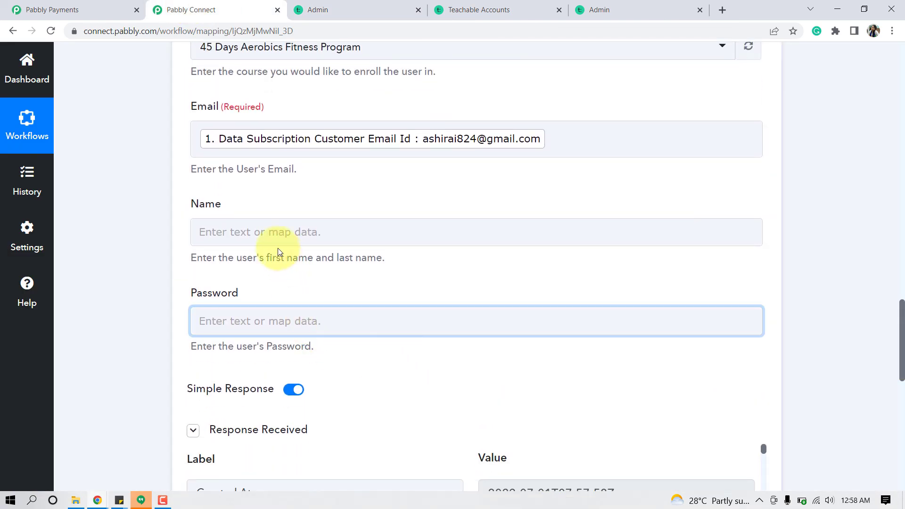
click(255, 233)
click(262, 337)
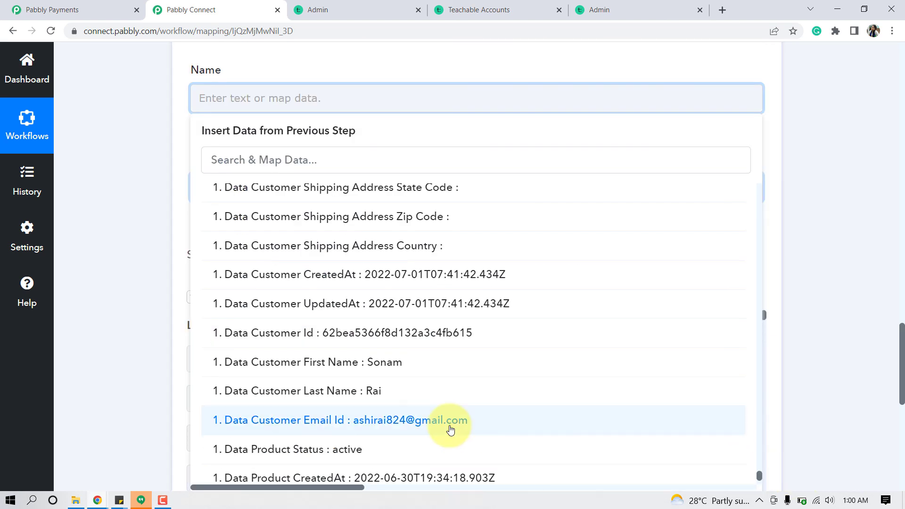
click(356, 363)
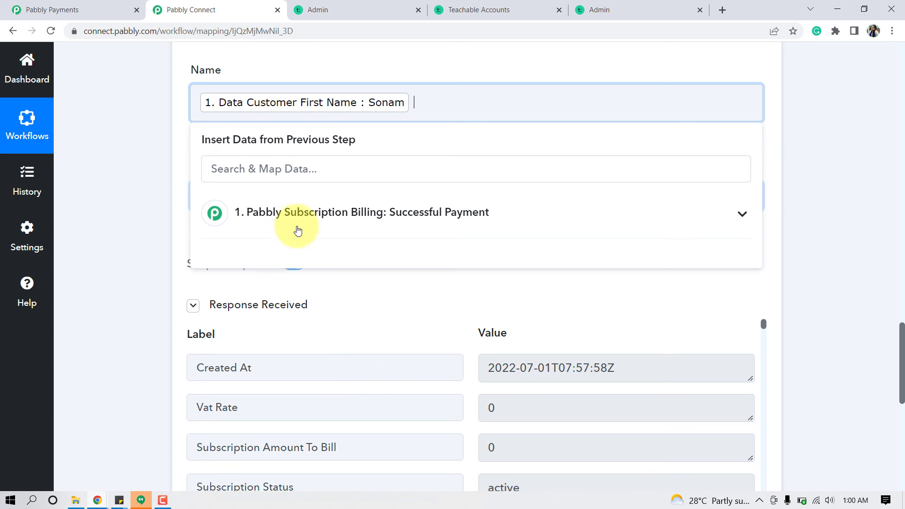
click(339, 212)
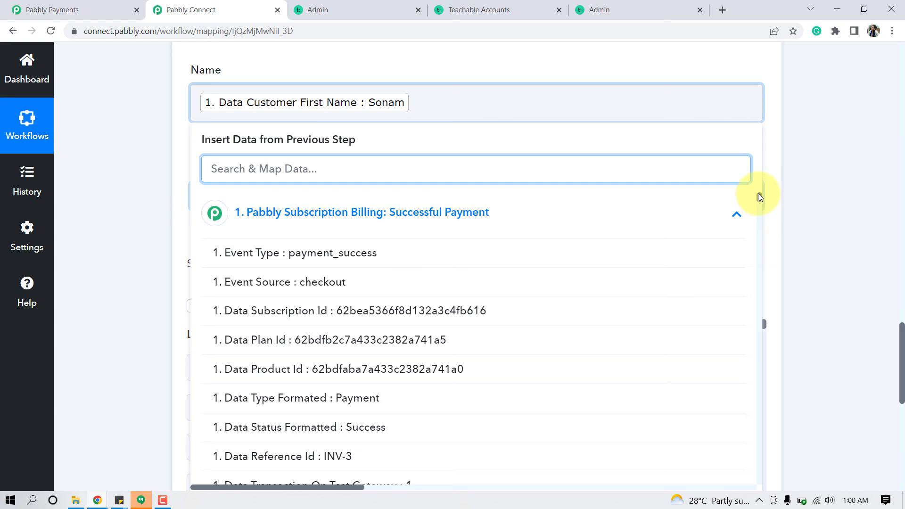
drag(759, 197, 759, 484)
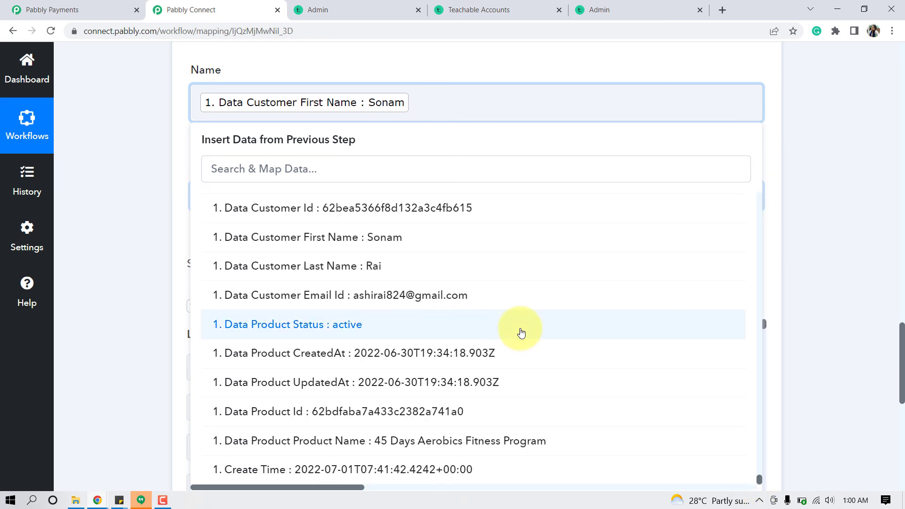
click(361, 277)
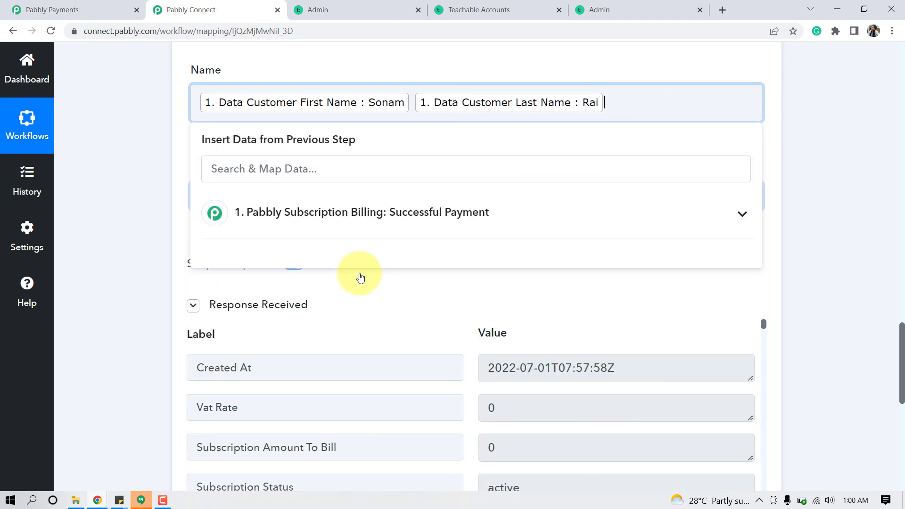
click(129, 173)
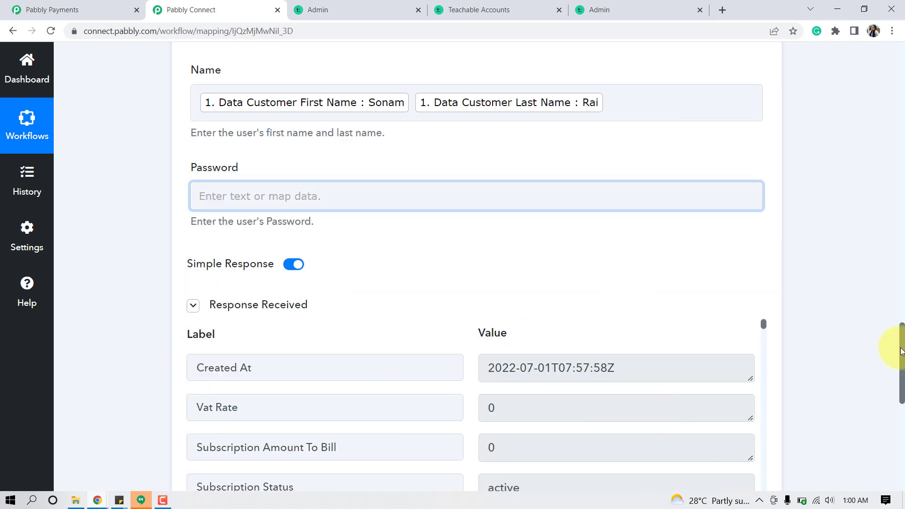
drag(902, 351, 899, 374)
scroll(460, 448, down, 5)
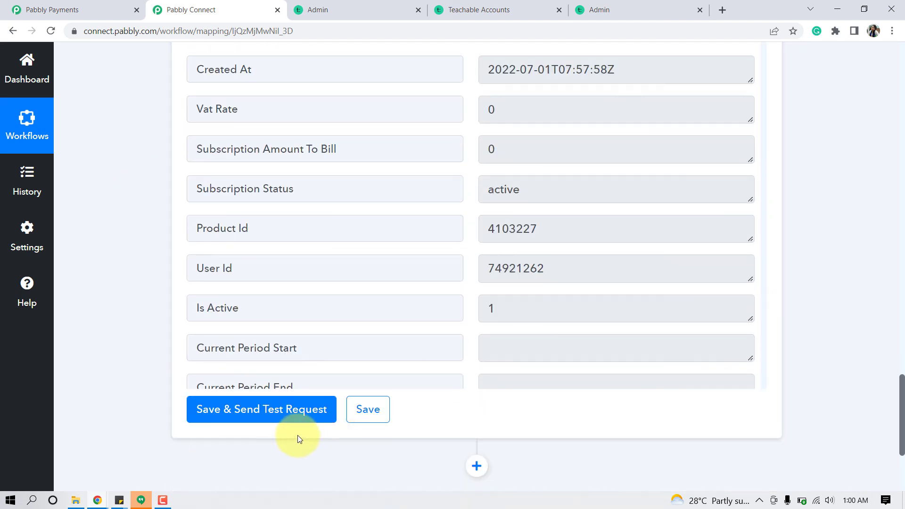
click(269, 413)
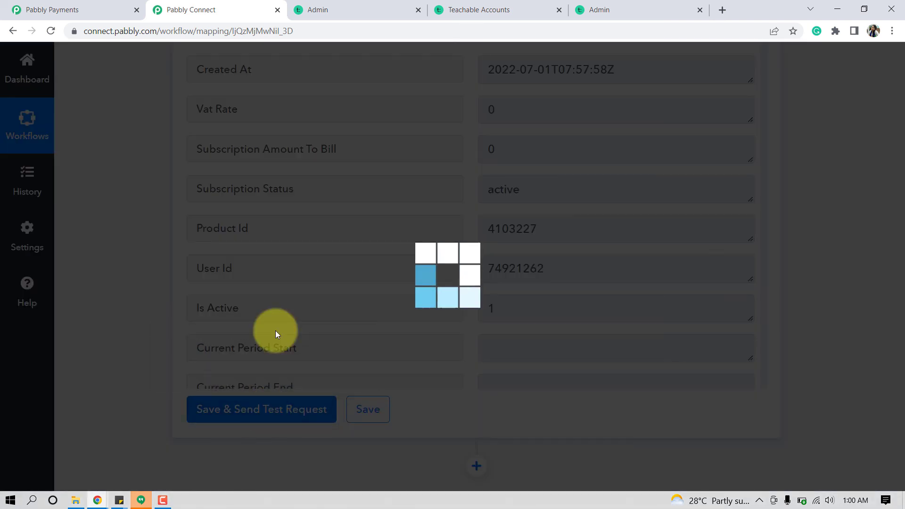
- Reload Teachable's Students list to confirm the test student now shows a full name, then return to Pabbly Connect
click(324, 6)
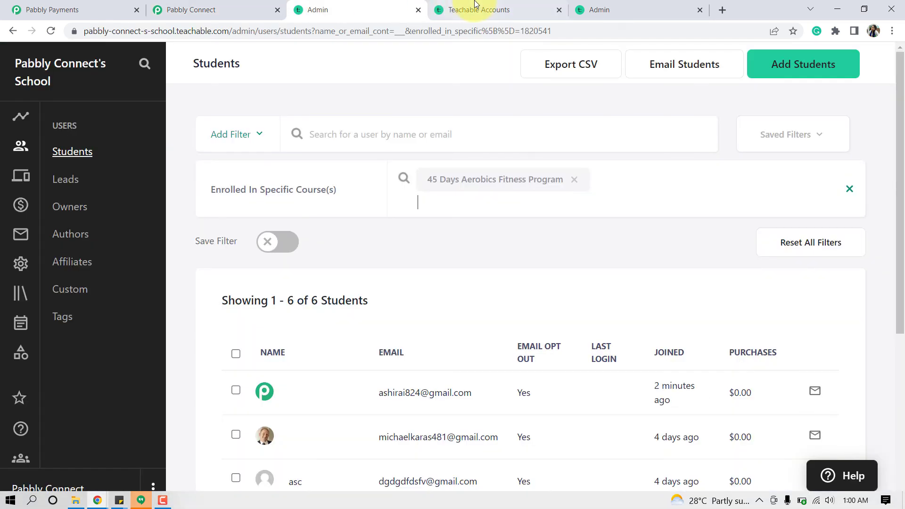
click(388, 30)
key(Return)
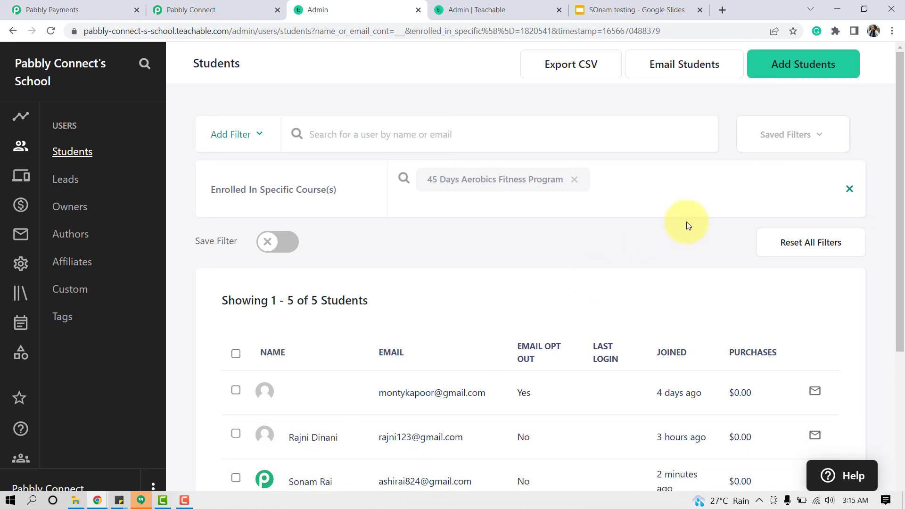
scroll(901, 156, down, 2)
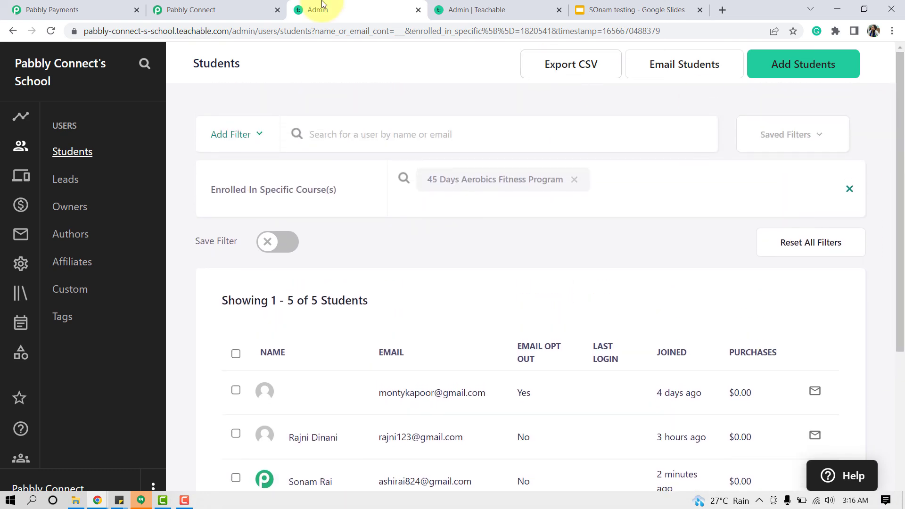
click(207, 5)
scroll(899, 435, down, 3)
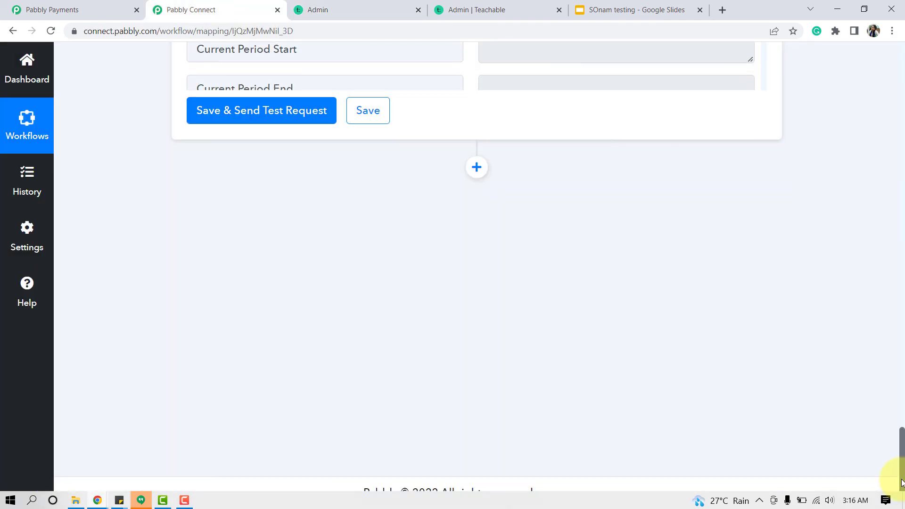
- Collapse the Successful Payment trigger and Enroll User in Course action cards
scroll(889, 448, up, 5)
drag(897, 421, 899, 75)
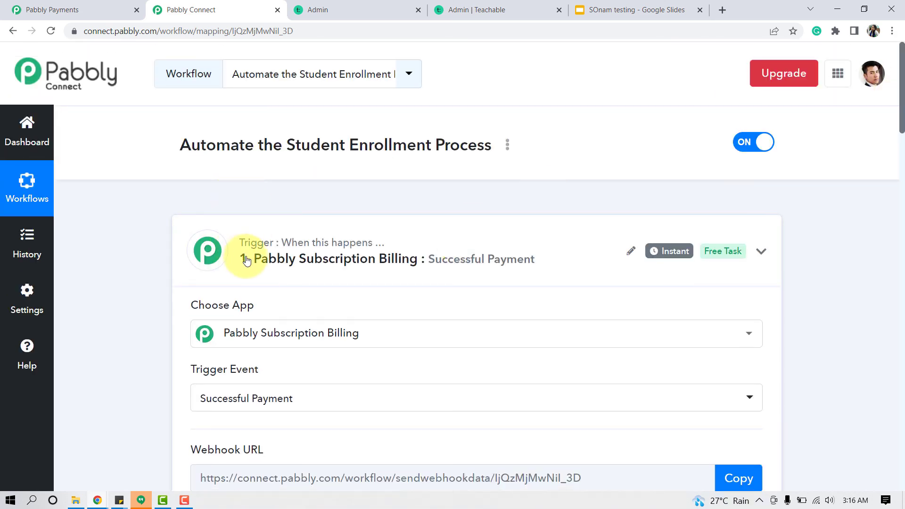
click(246, 261)
drag(902, 110, 640, 157)
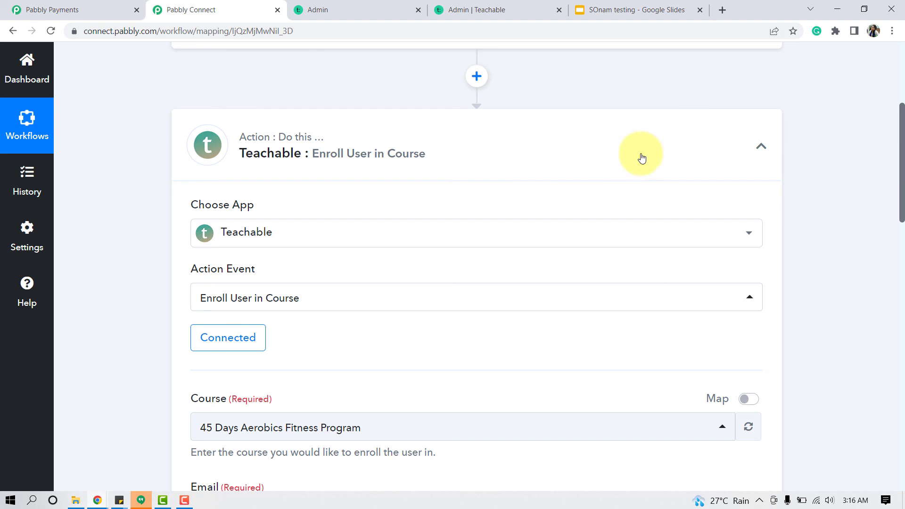
click(333, 146)
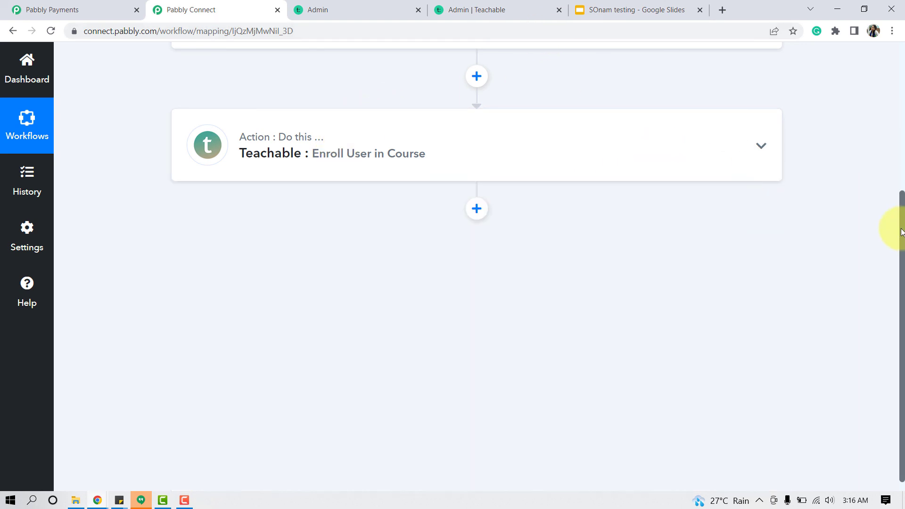
- Close the Pabbly Connect workflow and bring up the 45 Days Aerobics Course checkout page
drag(901, 232, 891, 90)
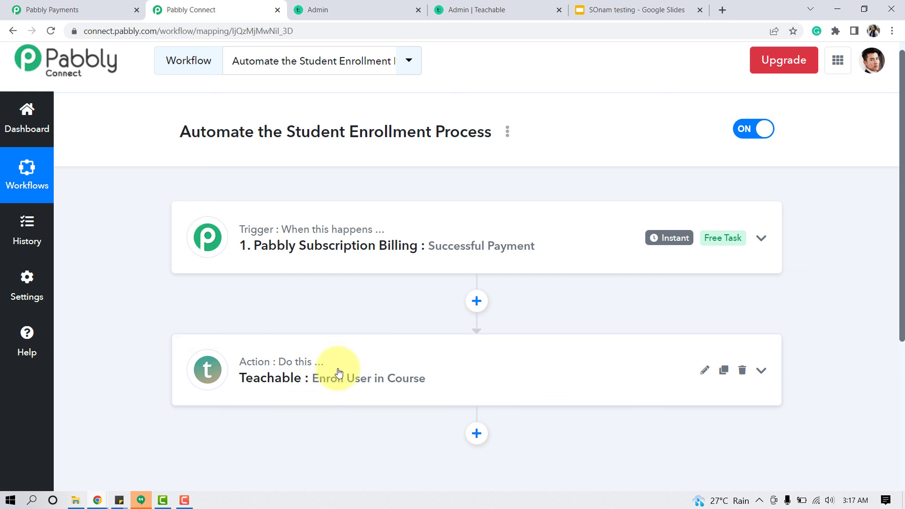
click(277, 11)
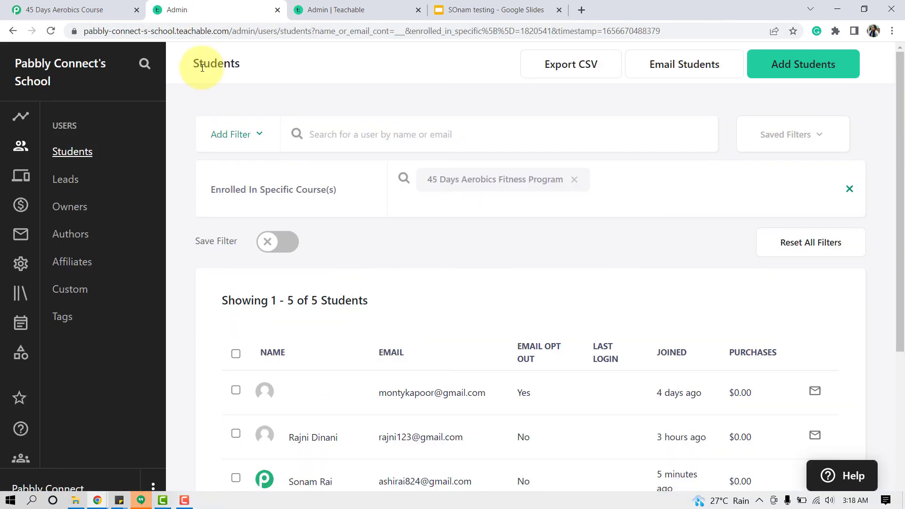
click(95, 10)
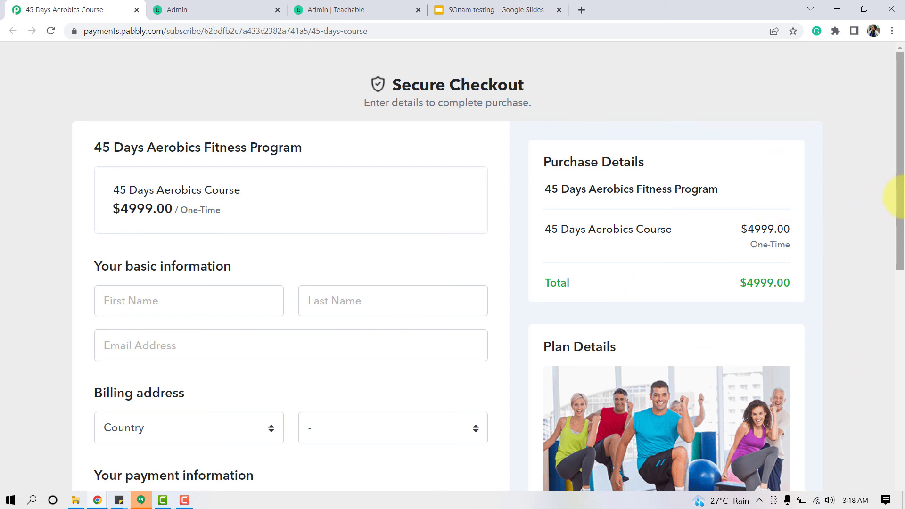
mouse_move(902, 200)
mouse_down()
mouse_move(902, 237)
mouse_move(901, 196)
mouse_up()
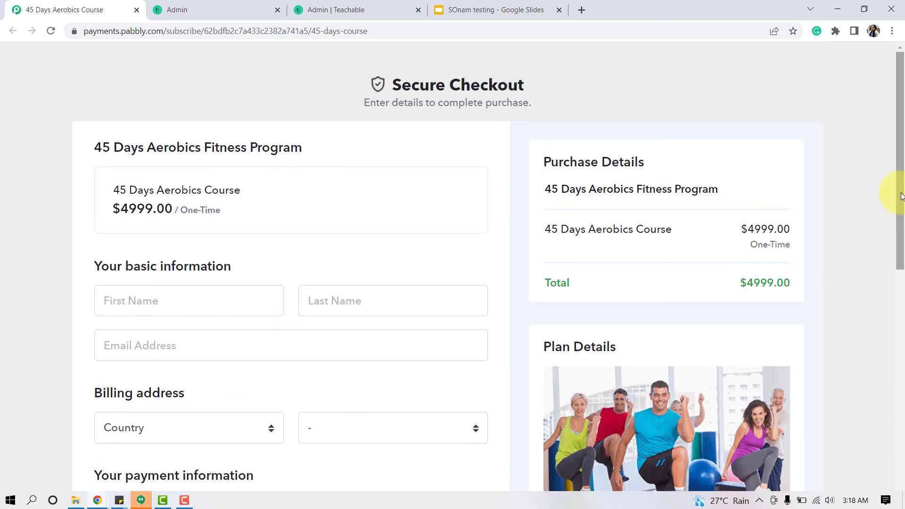